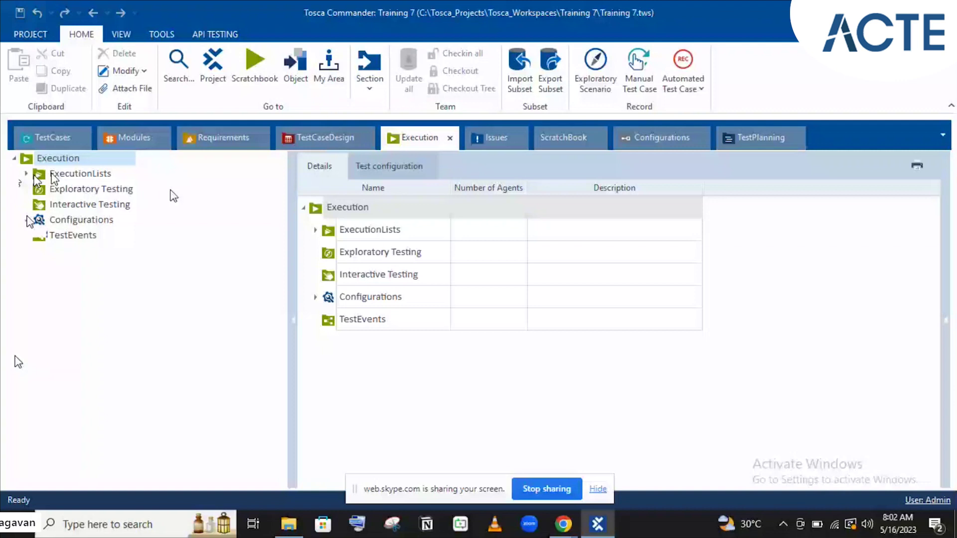
# Create a new execution list in the ExecutionLists folder and name it Login
pyautogui.doubleClick(77, 174)
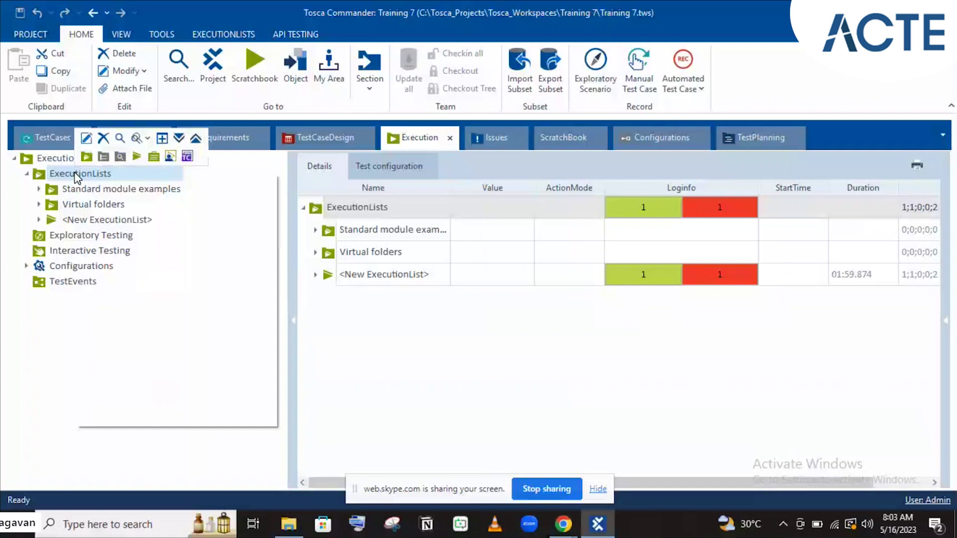
pyautogui.rightClick(75, 176)
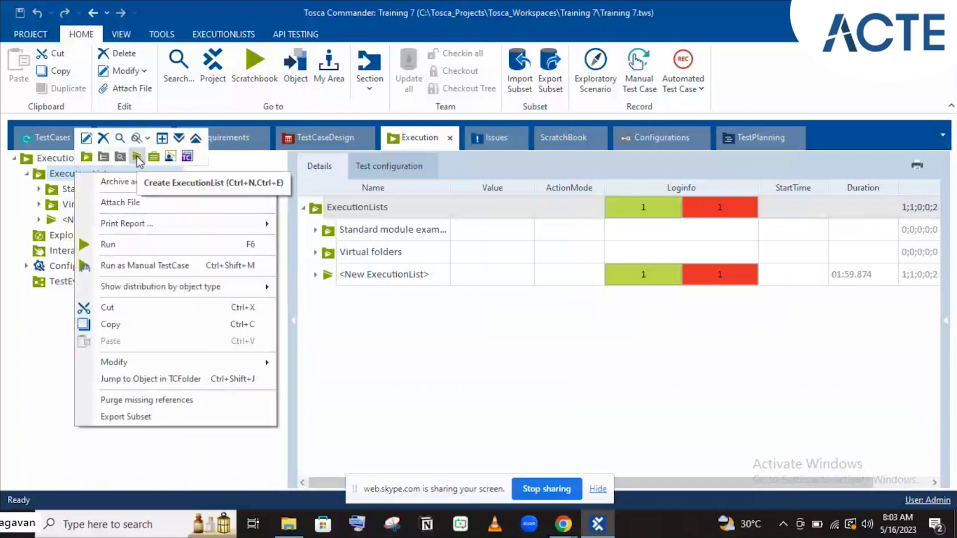
pyautogui.click(137, 155)
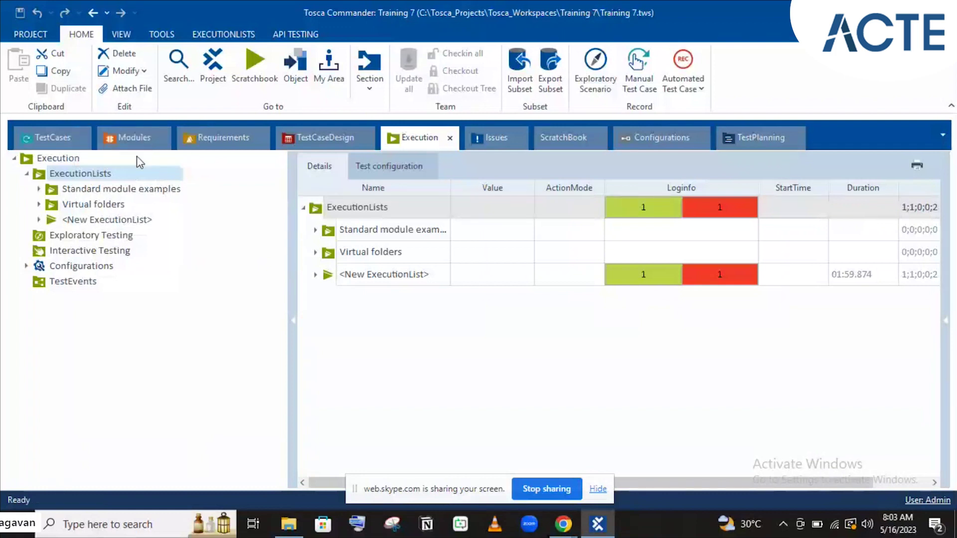
pyautogui.hotkey('ctrl', 'n')
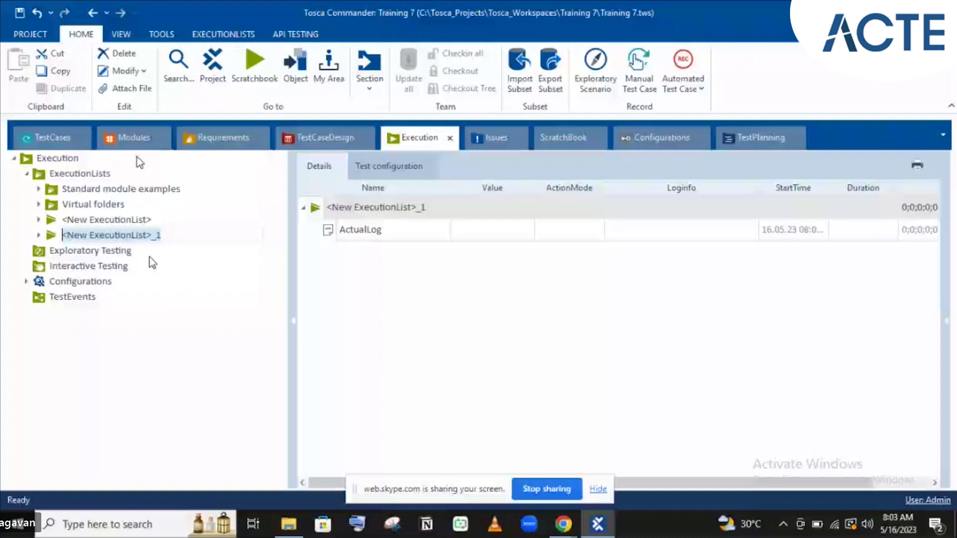
pyautogui.write('Login')
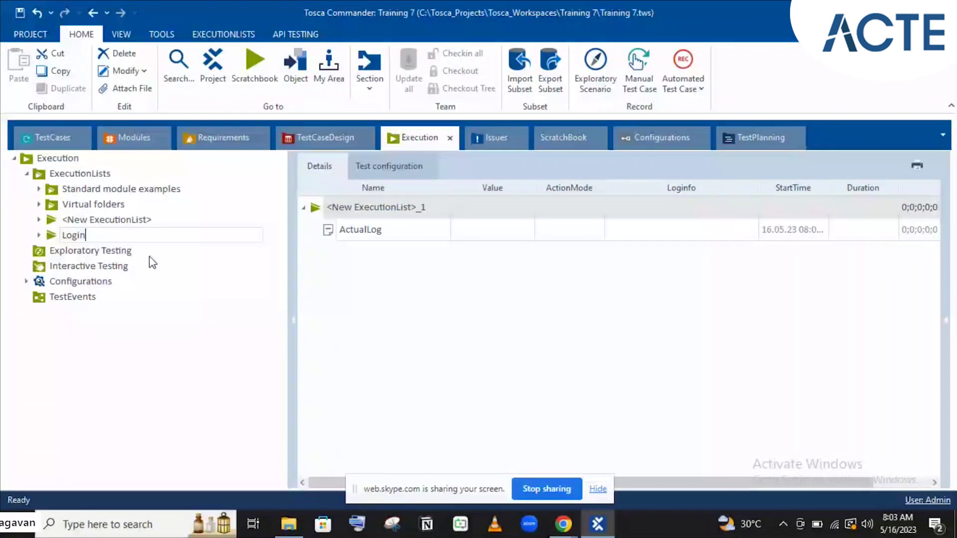
pyautogui.press('Return')
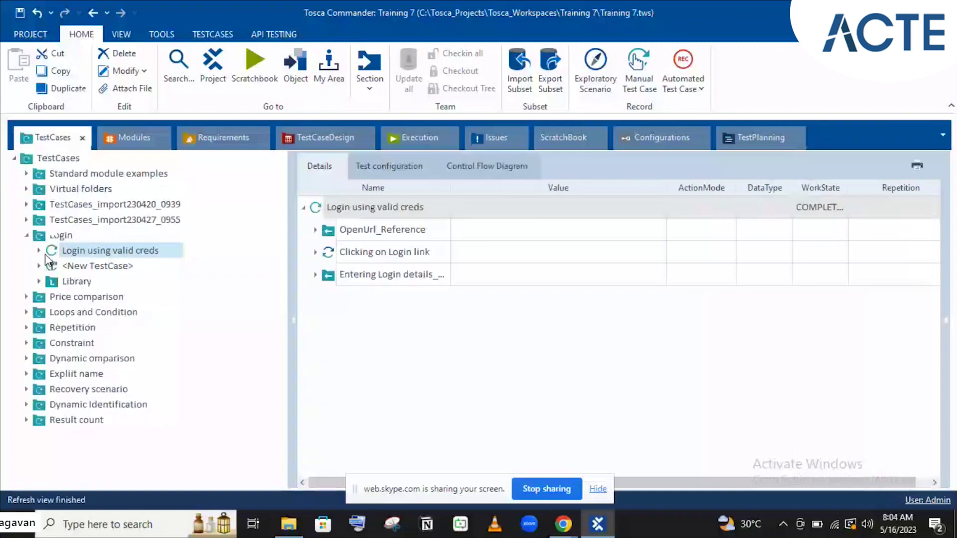
# Add the test case "Login using valid creds" to the Login and <New ExecutionList>_1 execution lists
pyautogui.moveTo(46, 255); pyautogui.dragTo(70, 173)
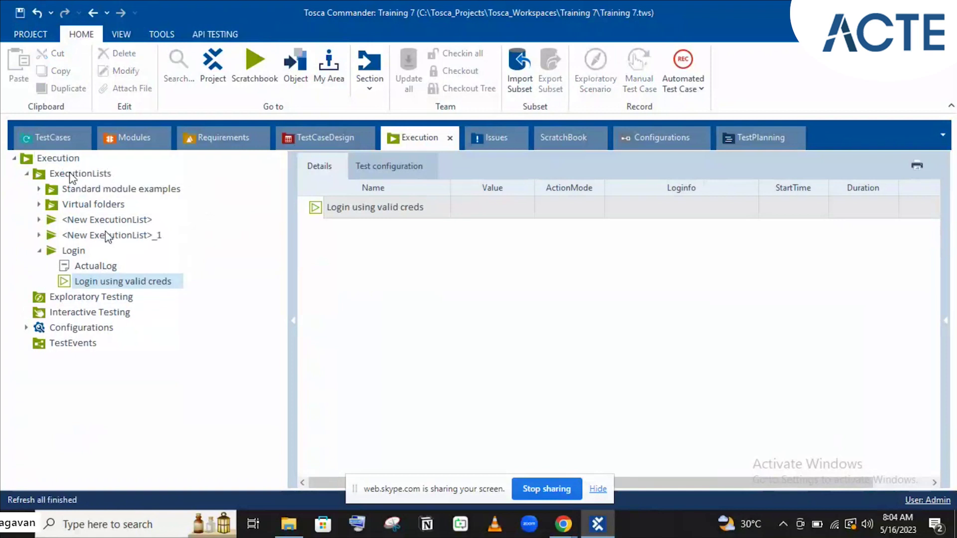
pyautogui.click(107, 236)
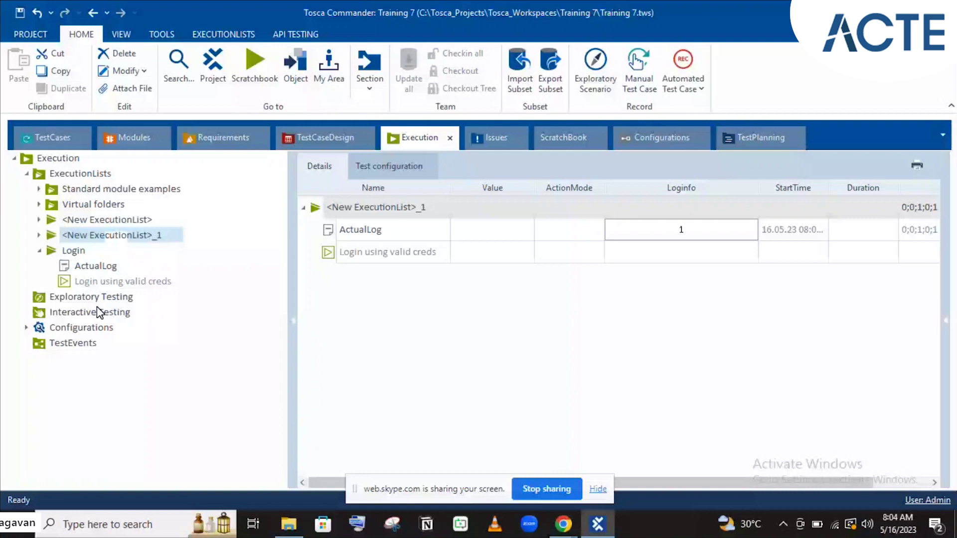
# Add the whole Price comparison test case folder to the Login execution list
pyautogui.click(26, 235)
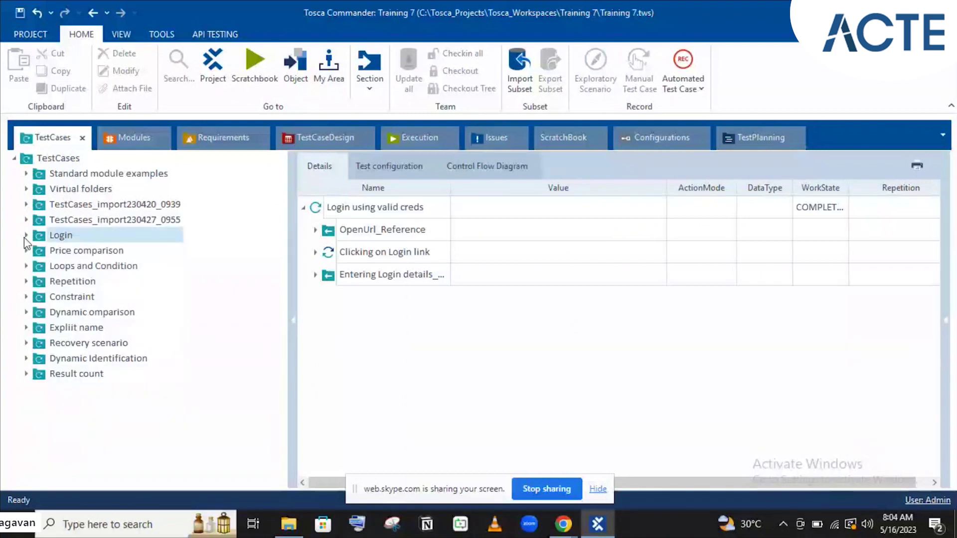
pyautogui.click(40, 250)
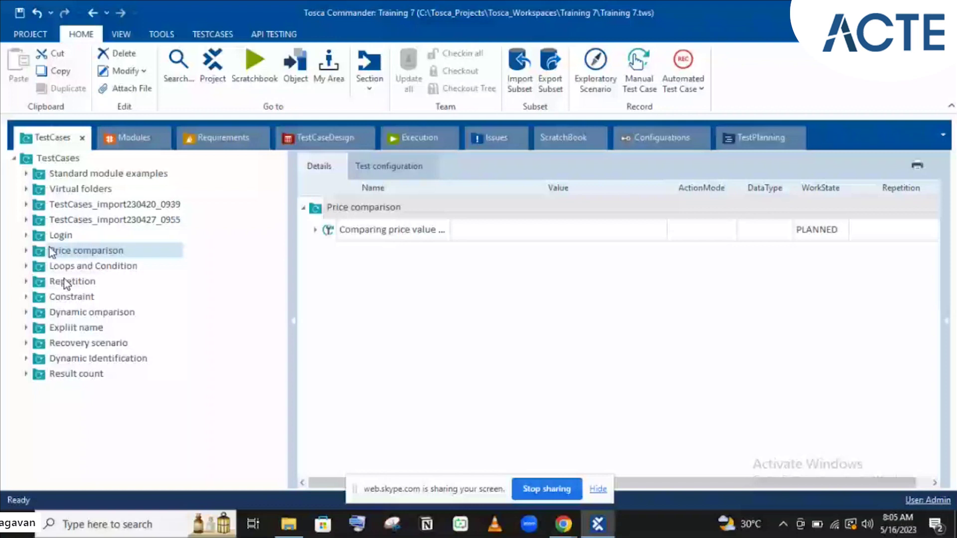
pyautogui.moveTo(64, 279)
pyautogui.mouseDown()
pyautogui.moveTo(88, 236)
pyautogui.moveTo(70, 284)
pyautogui.mouseUp()
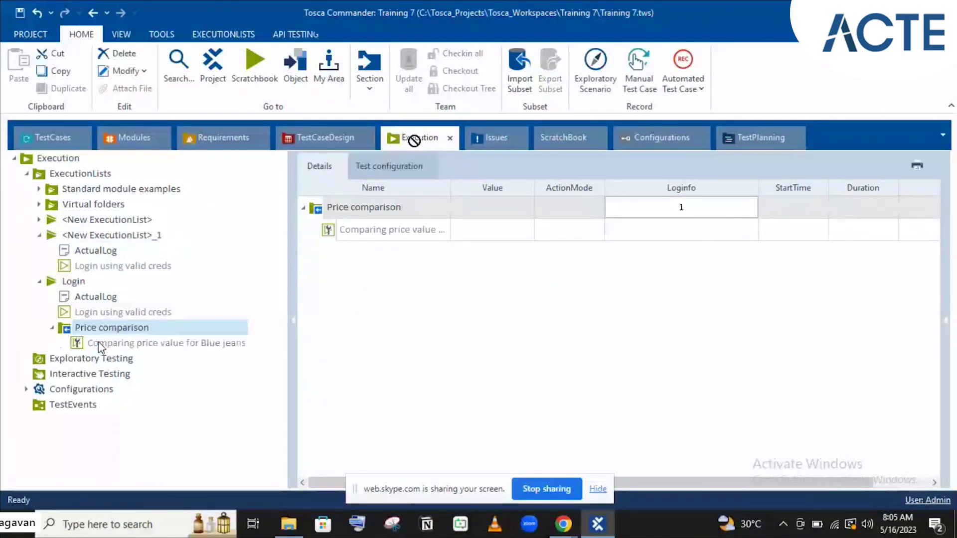
# Compare the Price comparison folder inside the Login execution list with its source folder in the test cases
pyautogui.click(51, 328)
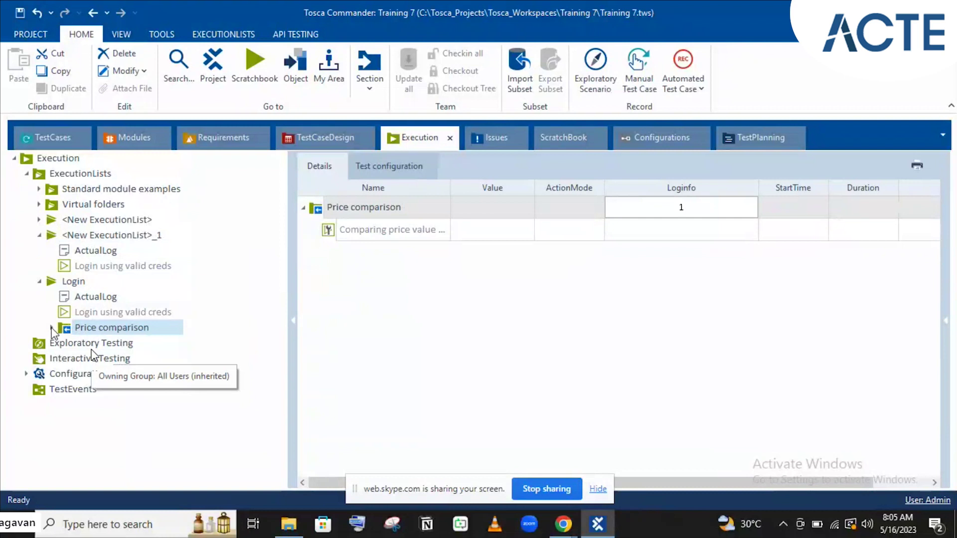
pyautogui.moveTo(53, 333); pyautogui.dragTo(414, 141)
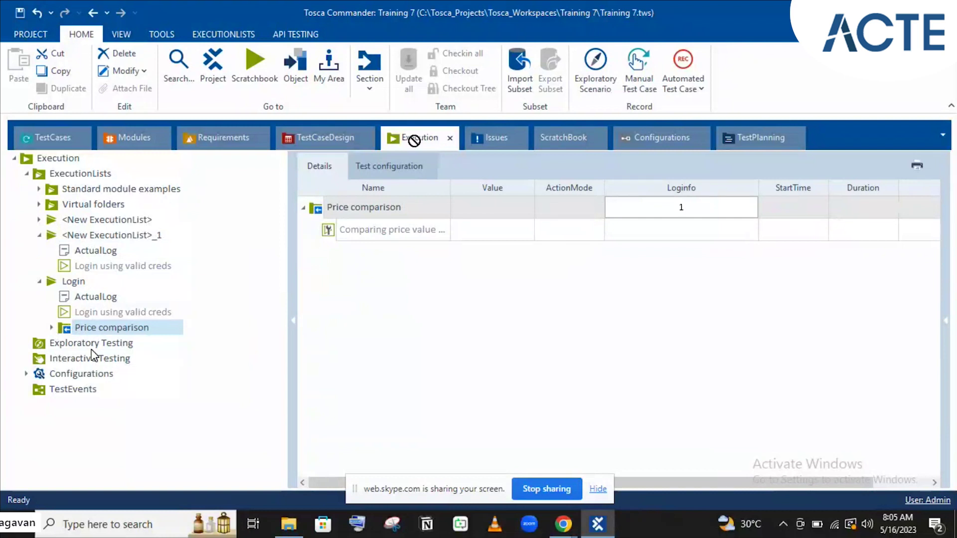
pyautogui.click(40, 282)
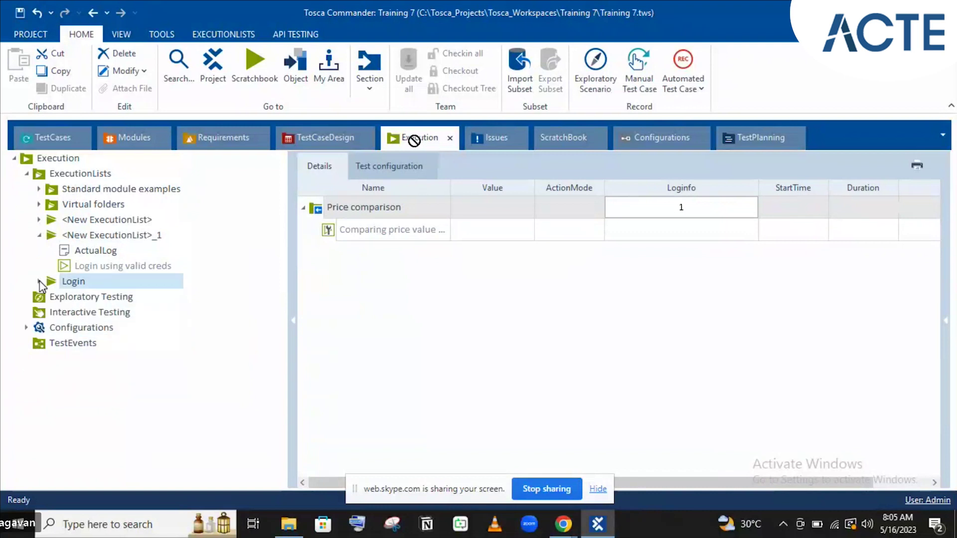
pyautogui.click(36, 139)
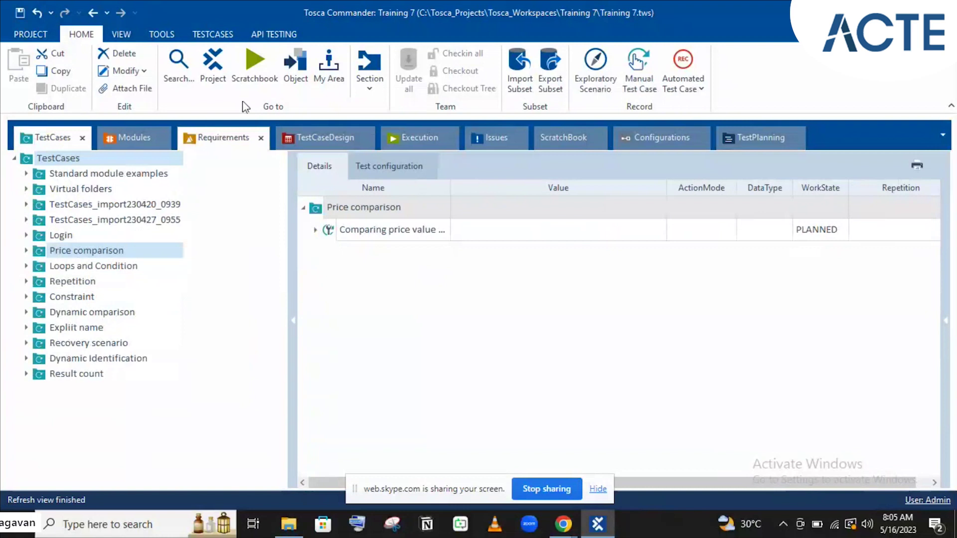
pyautogui.hotkey('ctrl', 'Tab')
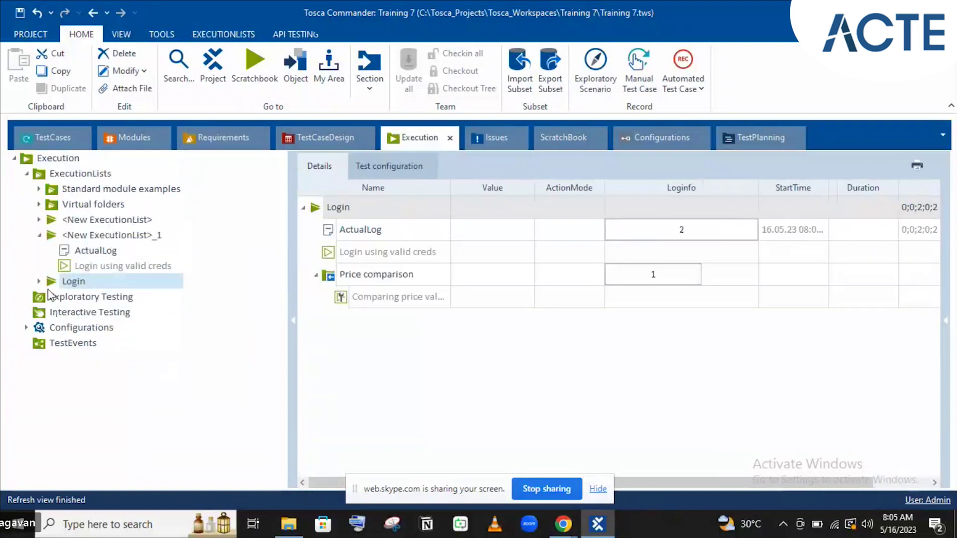
pyautogui.click(39, 282)
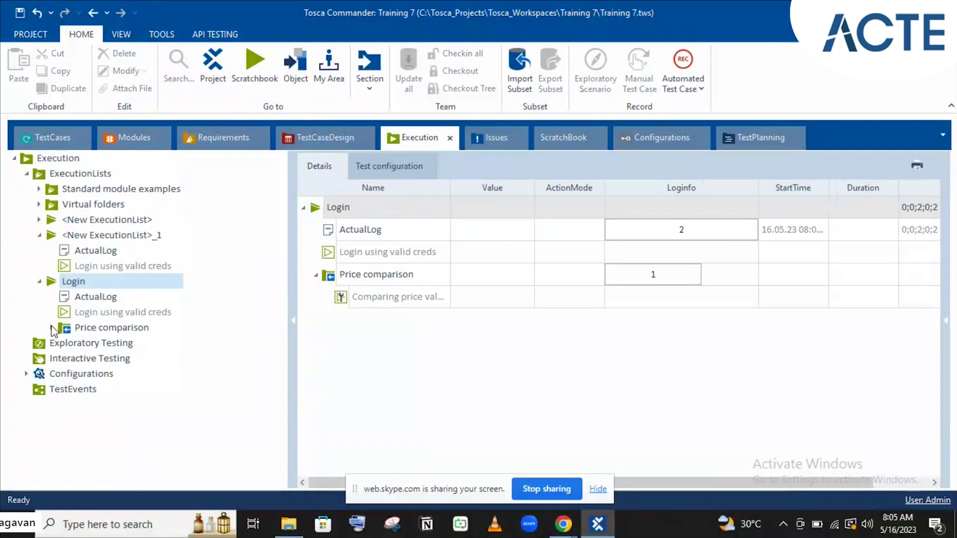
pyautogui.click(51, 328)
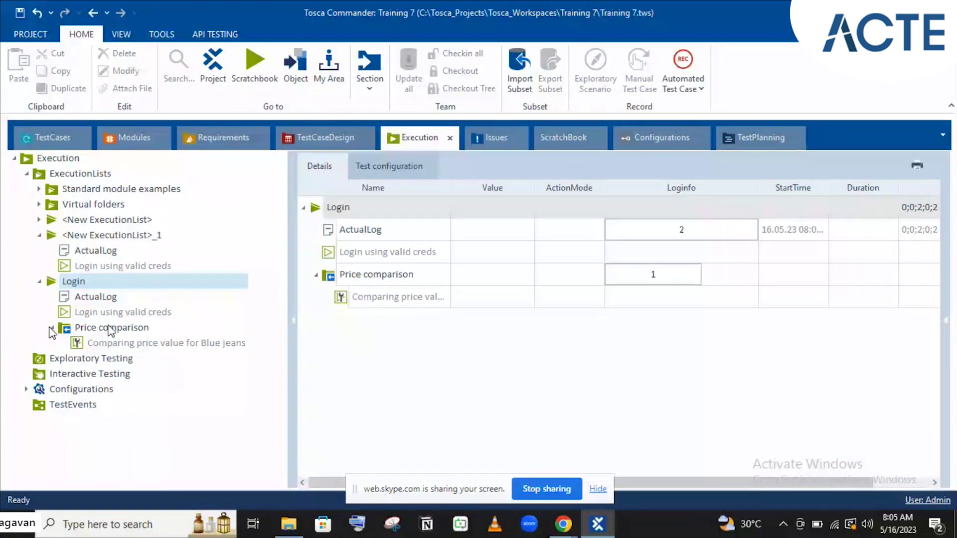
pyautogui.click(36, 141)
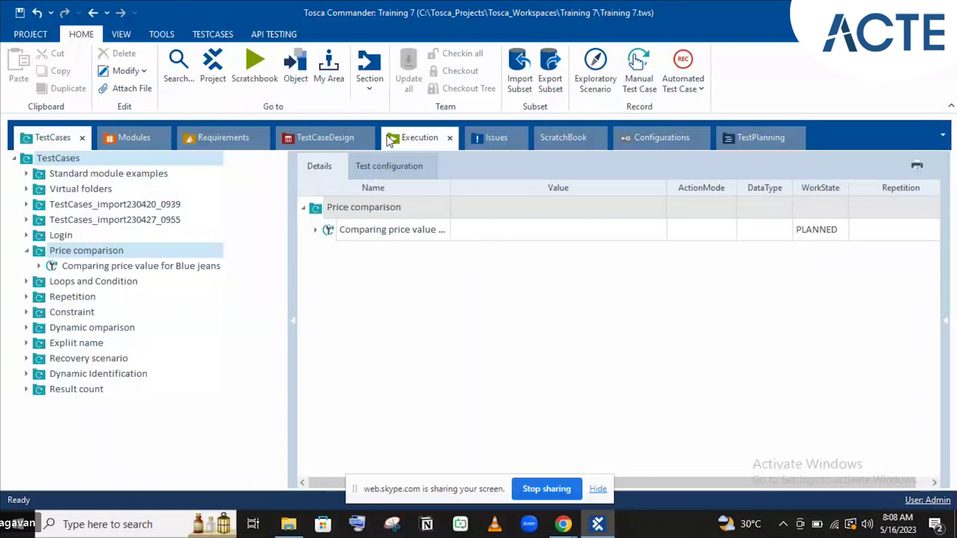
pyautogui.click(414, 138)
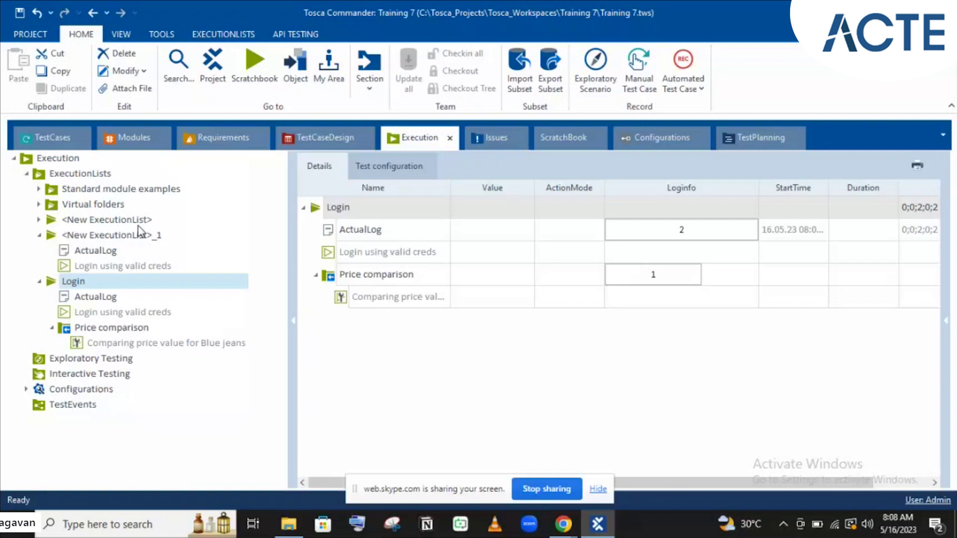
pyautogui.click(38, 235)
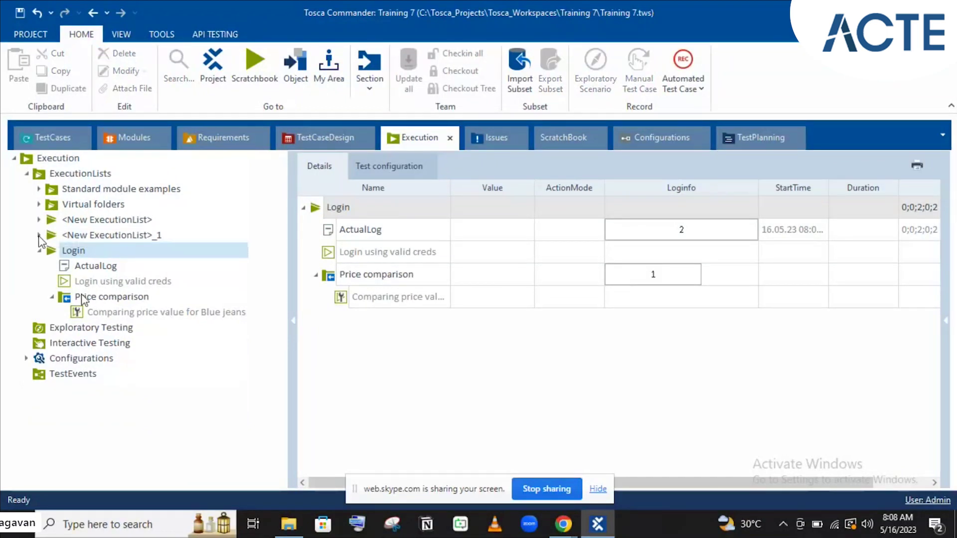
pyautogui.click(56, 141)
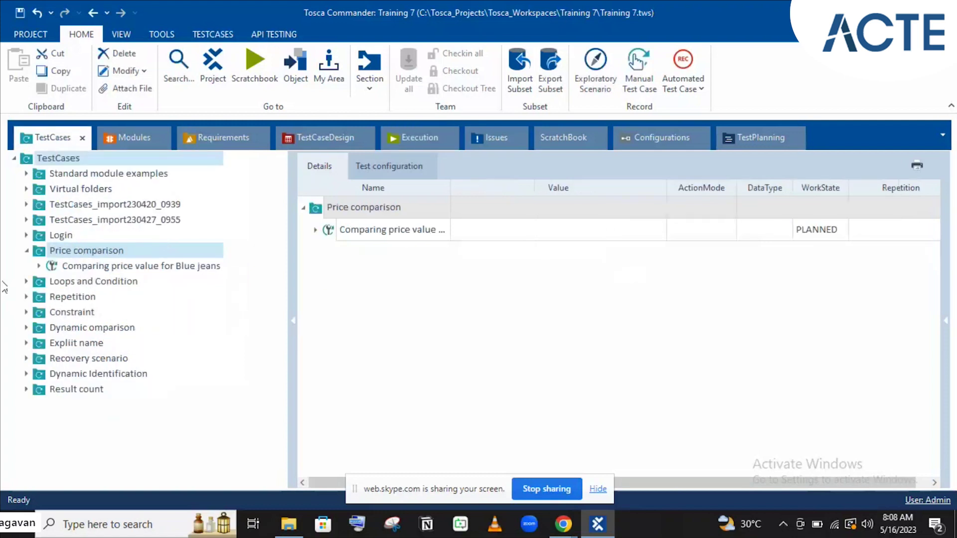
pyautogui.click(412, 140)
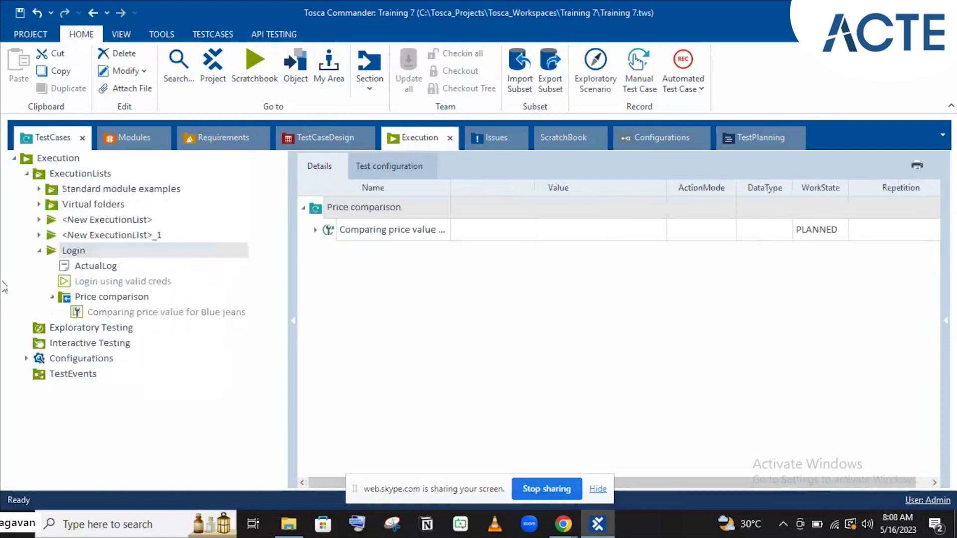
# Create a new test case in the Price comparison test case folder, keeping its default name
pyautogui.click(47, 140)
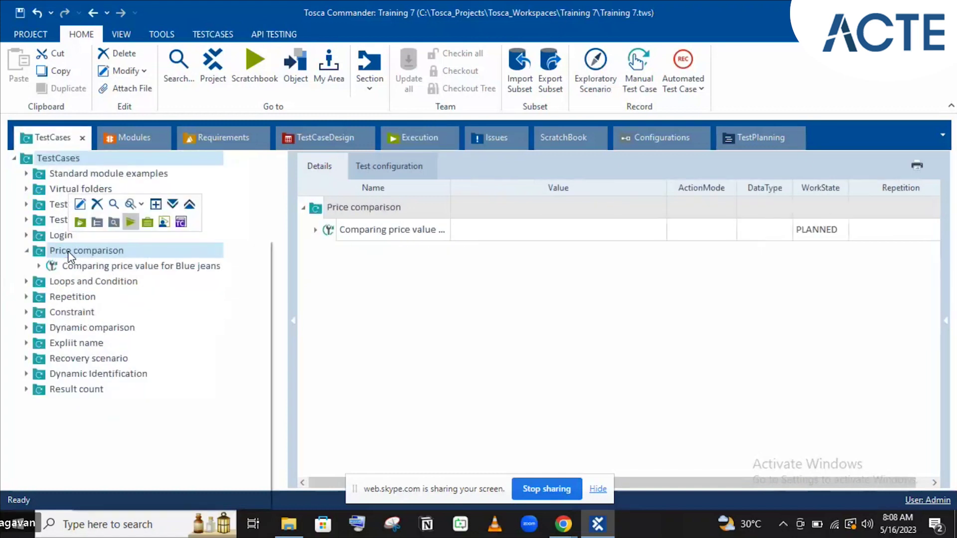
pyautogui.rightClick(70, 255)
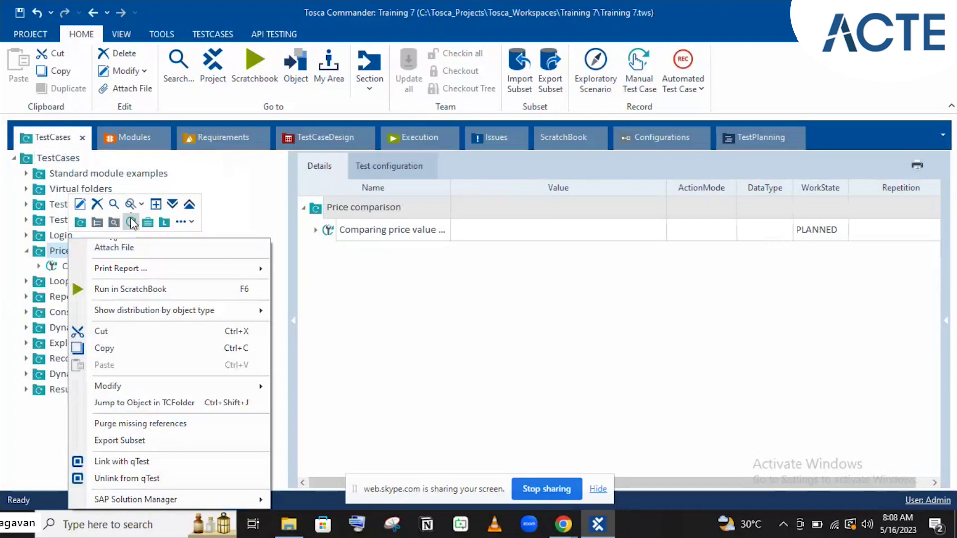
pyautogui.click(130, 222)
pyautogui.click(130, 222)
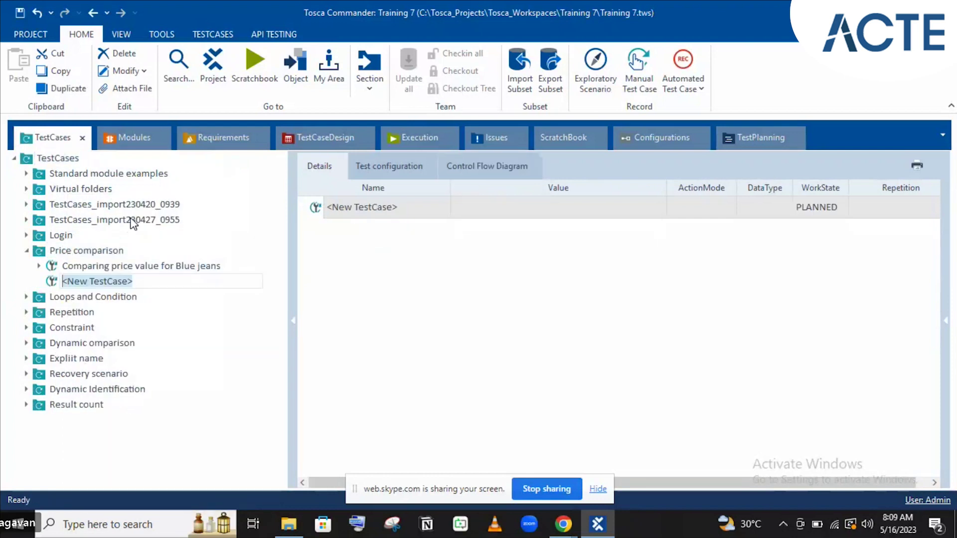
pyautogui.press('Return')
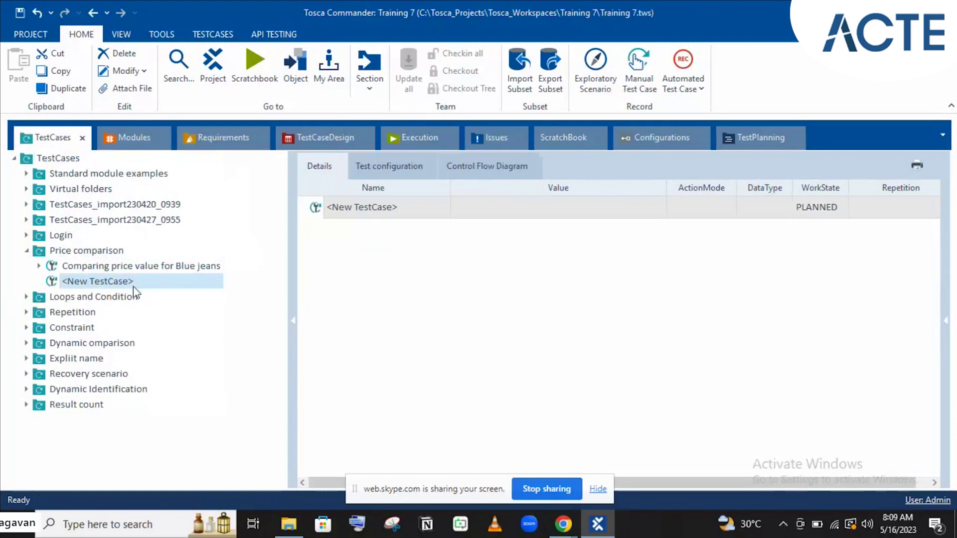
# Synchronize the Price comparison folder in the Login execution list with its test case folder
pyautogui.click(401, 139)
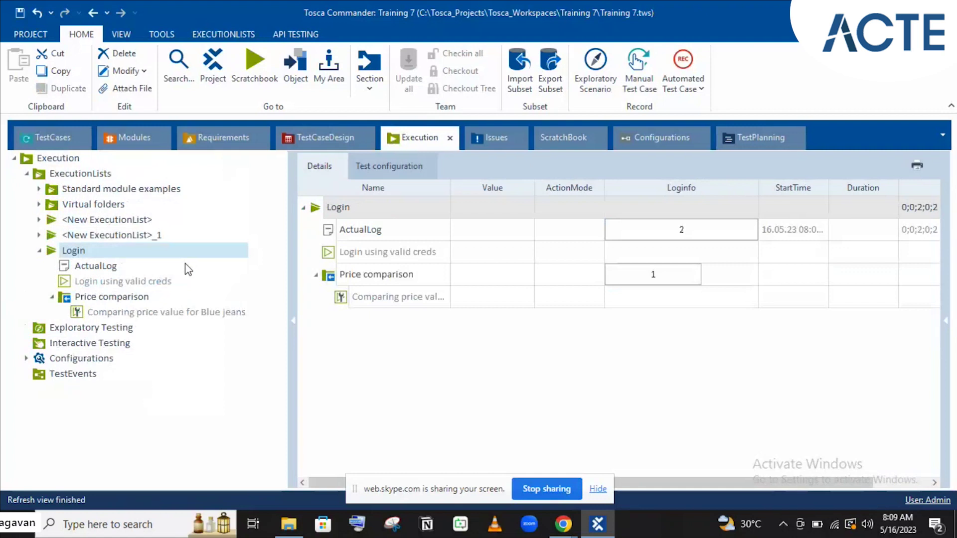
pyautogui.click(110, 298)
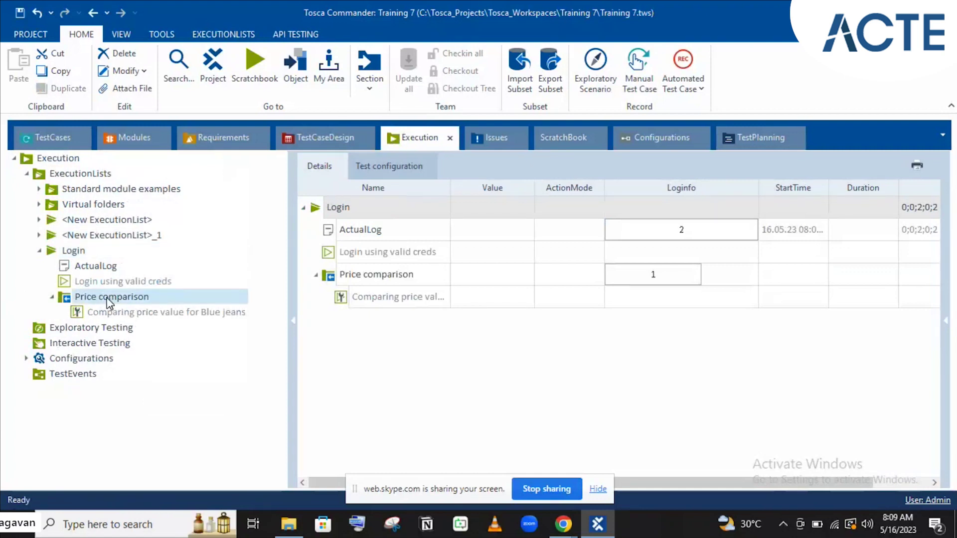
pyautogui.rightClick(110, 303)
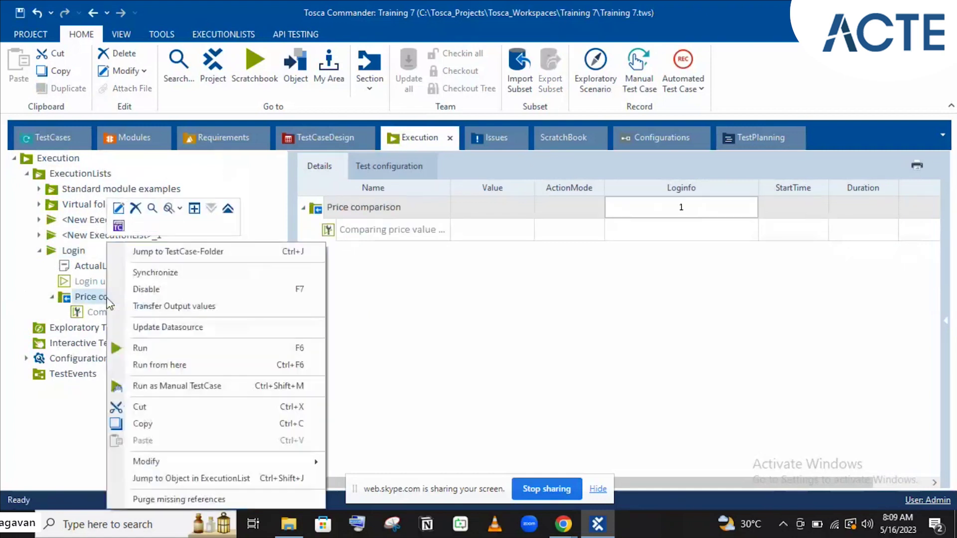
pyautogui.click(164, 273)
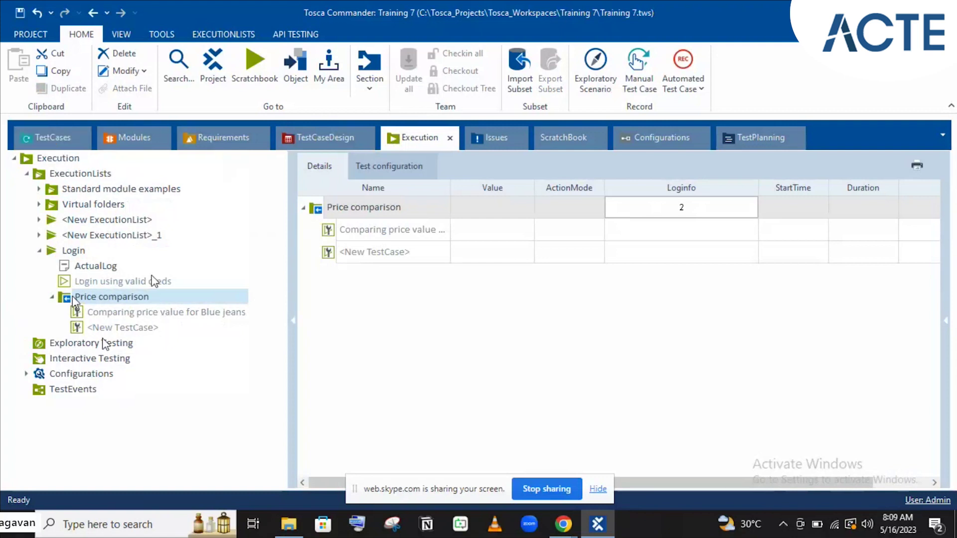
# Check the synchronized Price comparison folder in the Login execution list against the source test case folder
pyautogui.click(62, 142)
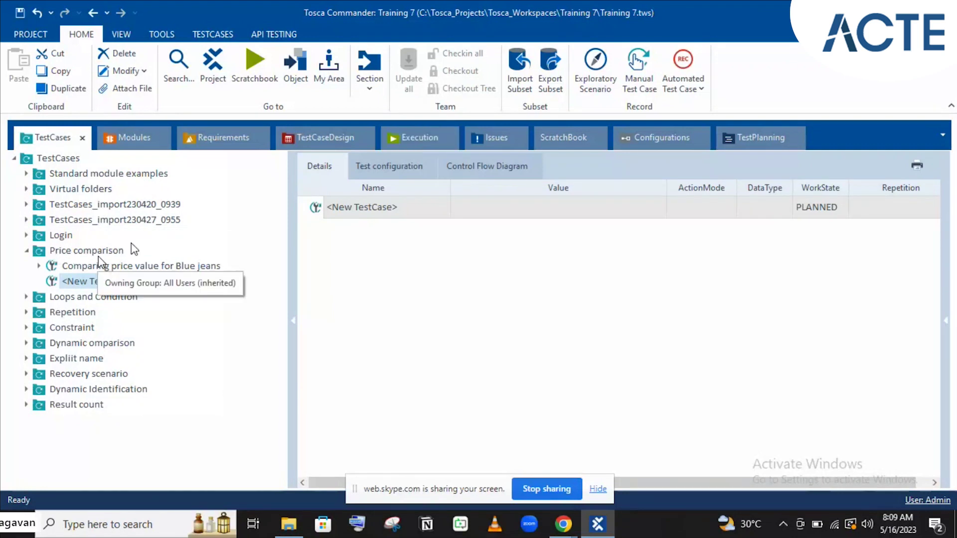
pyautogui.click(420, 134)
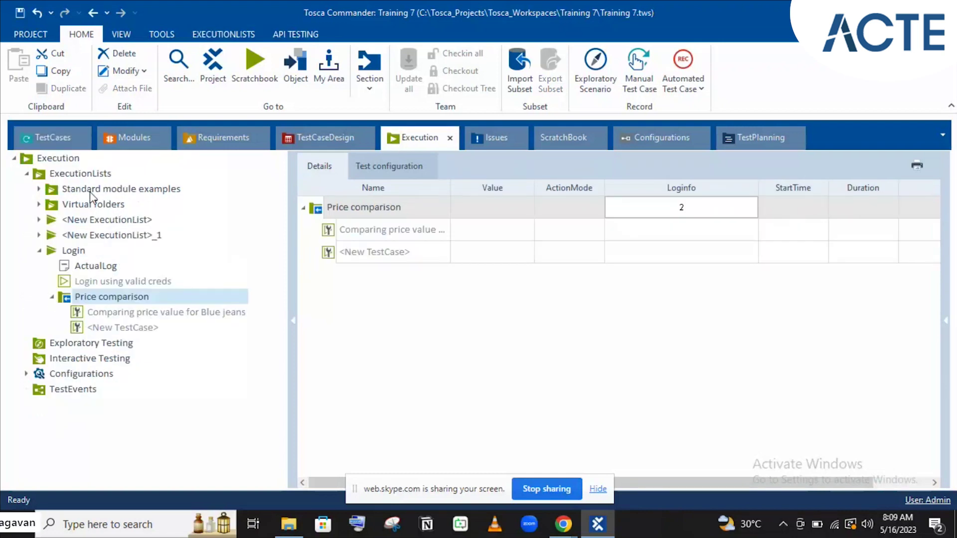
pyautogui.click(48, 140)
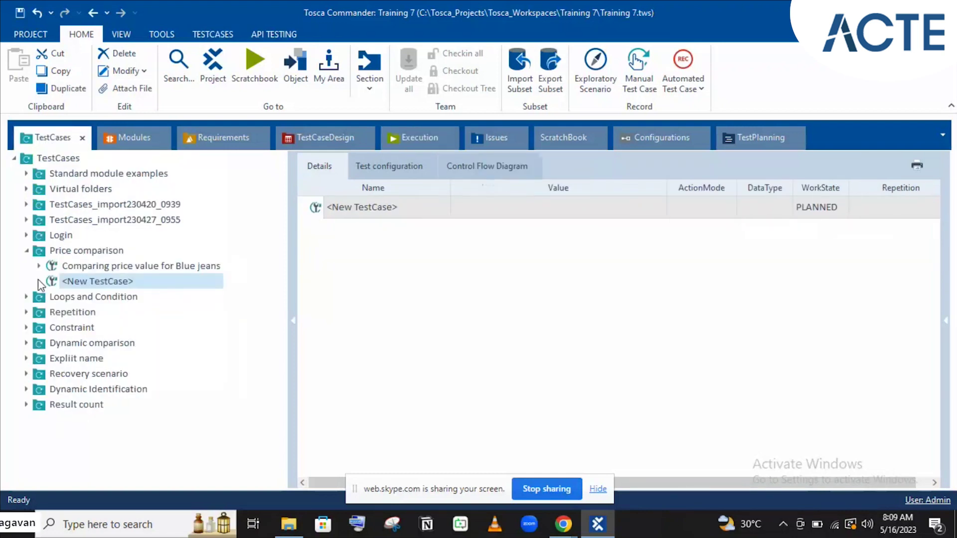
pyautogui.click(399, 140)
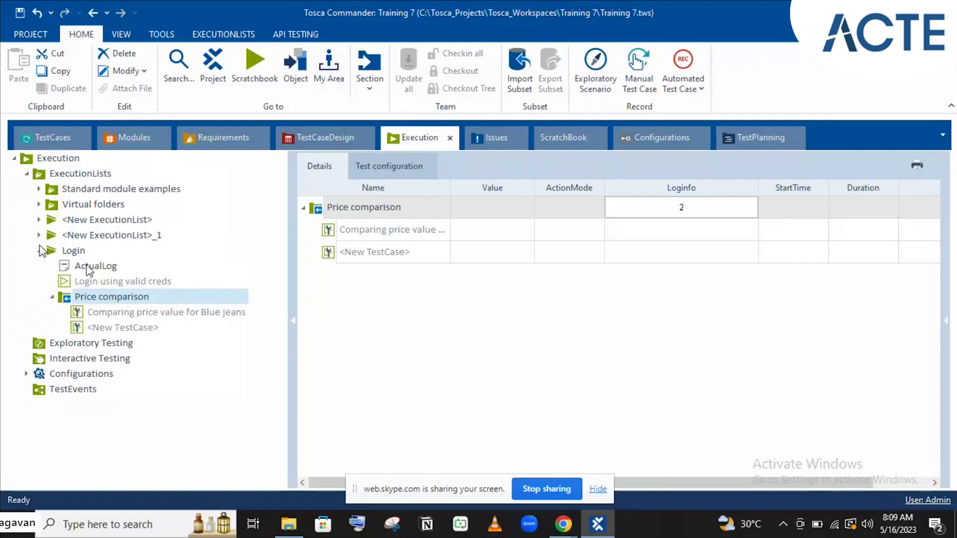
# Review the run options for Login using valid creds and Comparing price value for Blue jeans in the Login execution list
pyautogui.click(86, 284)
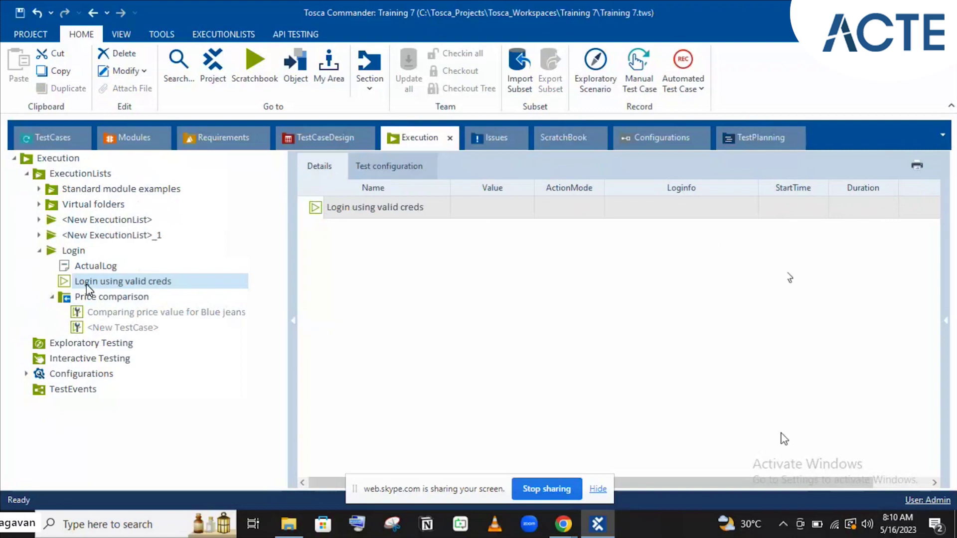
pyautogui.moveTo(737, 478); pyautogui.dragTo(818, 479)
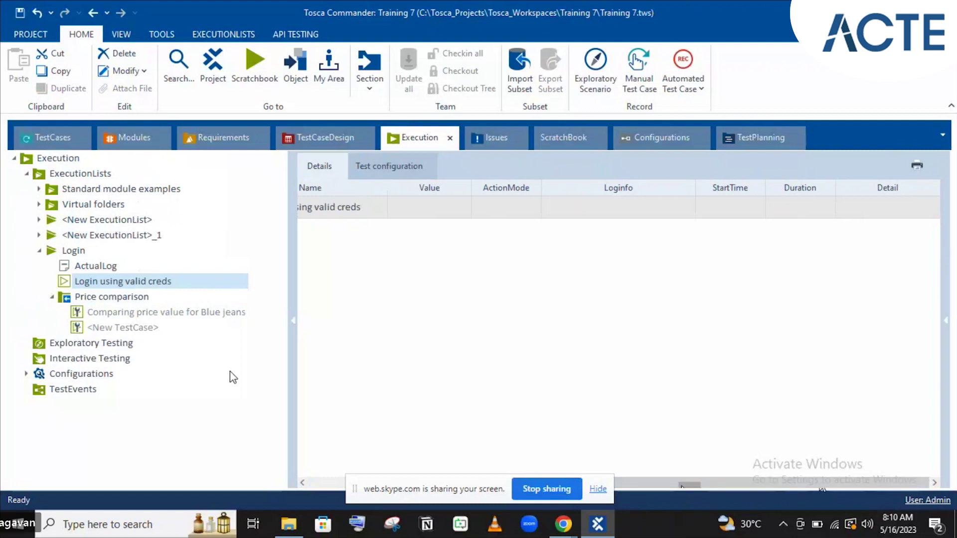
pyautogui.click(65, 283)
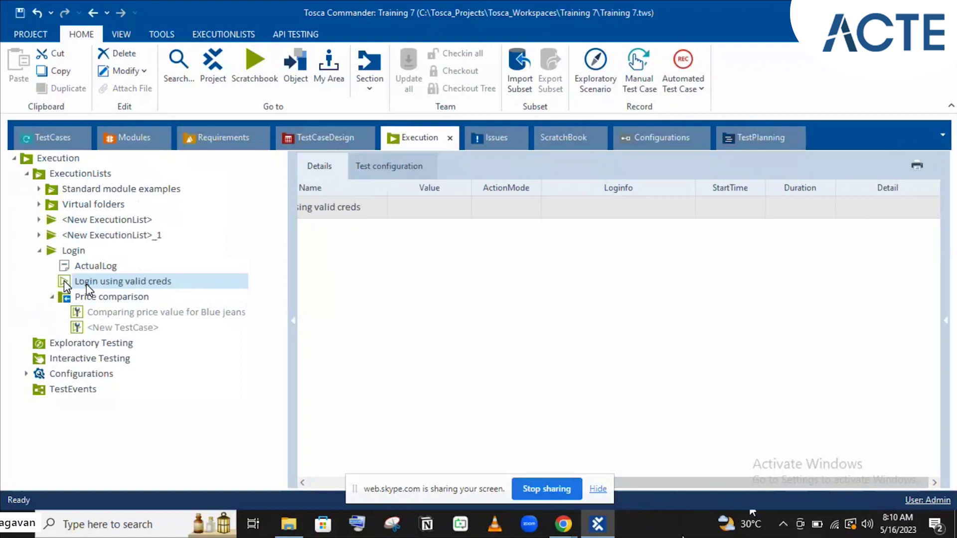
pyautogui.click(222, 35)
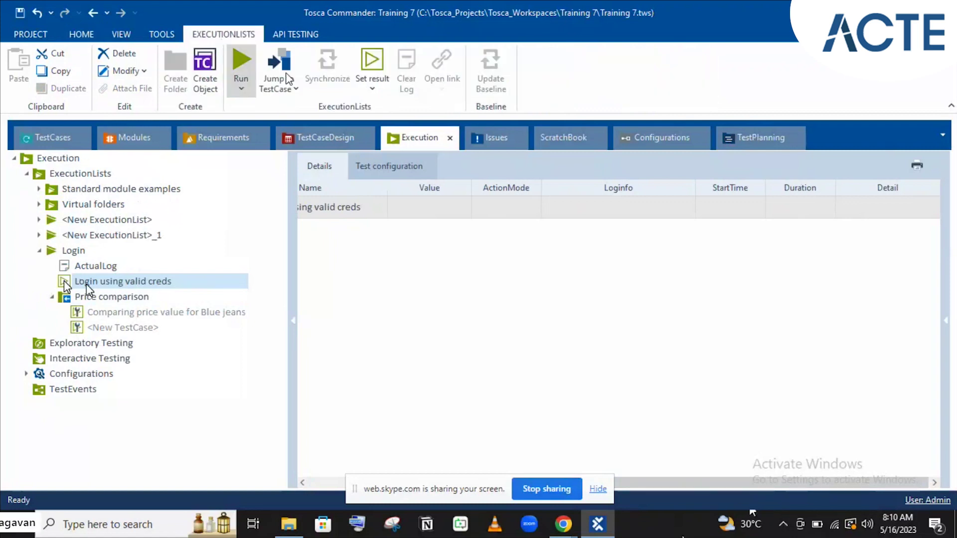
pyautogui.click(242, 90)
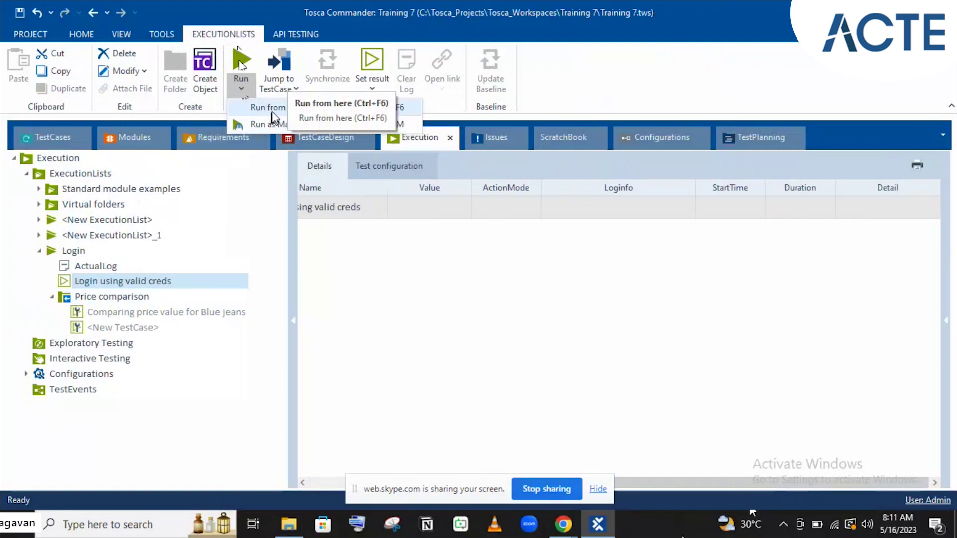
pyautogui.click(106, 316)
pyautogui.click(104, 314)
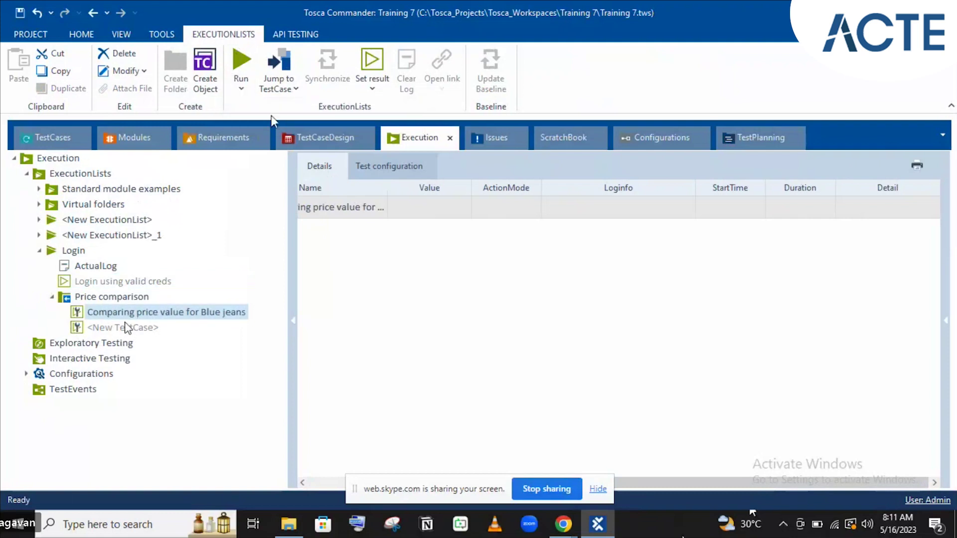
pyautogui.click(238, 96)
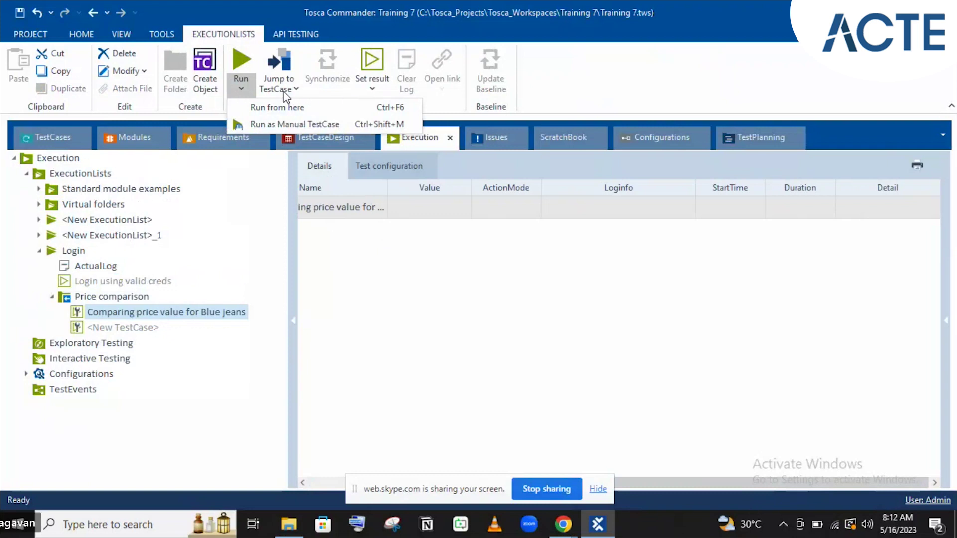
# Set the result of Comparing price value for Blue jeans to Passed with the comment "Intermittent error"
pyautogui.click(371, 86)
pyautogui.click(370, 86)
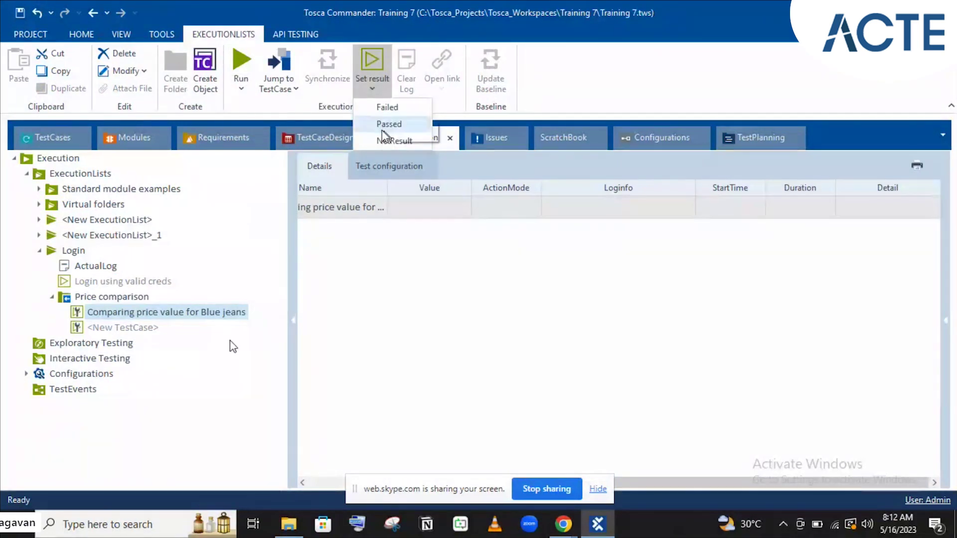
pyautogui.click(321, 484)
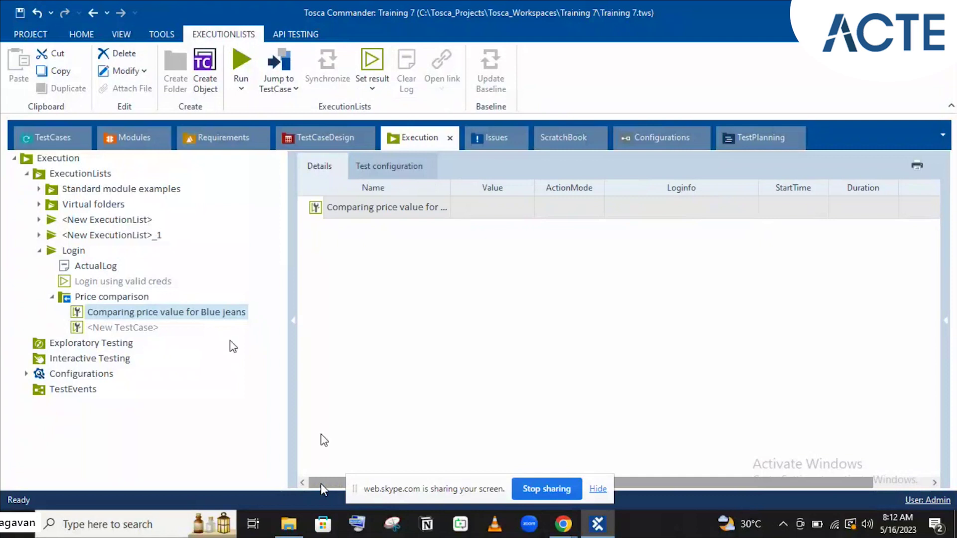
pyautogui.click(372, 86)
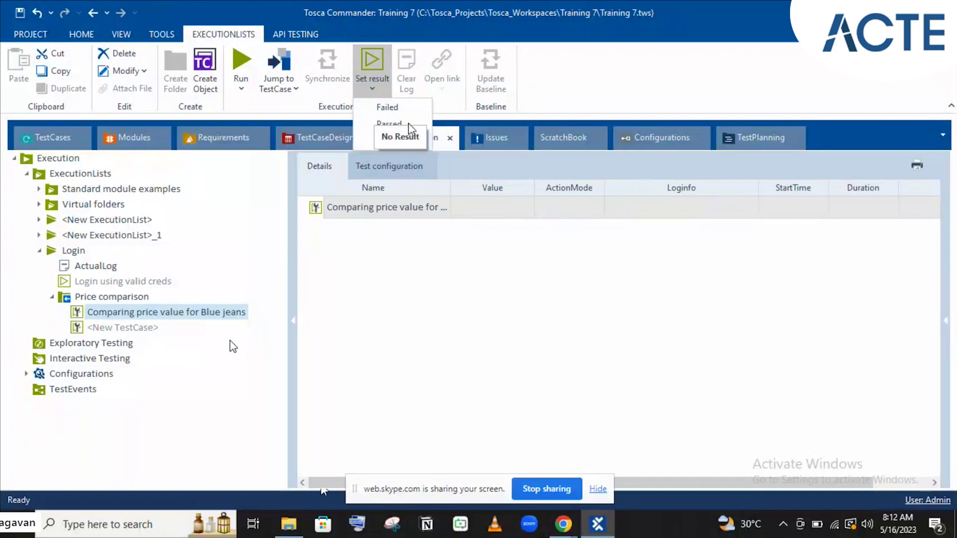
pyautogui.click(392, 124)
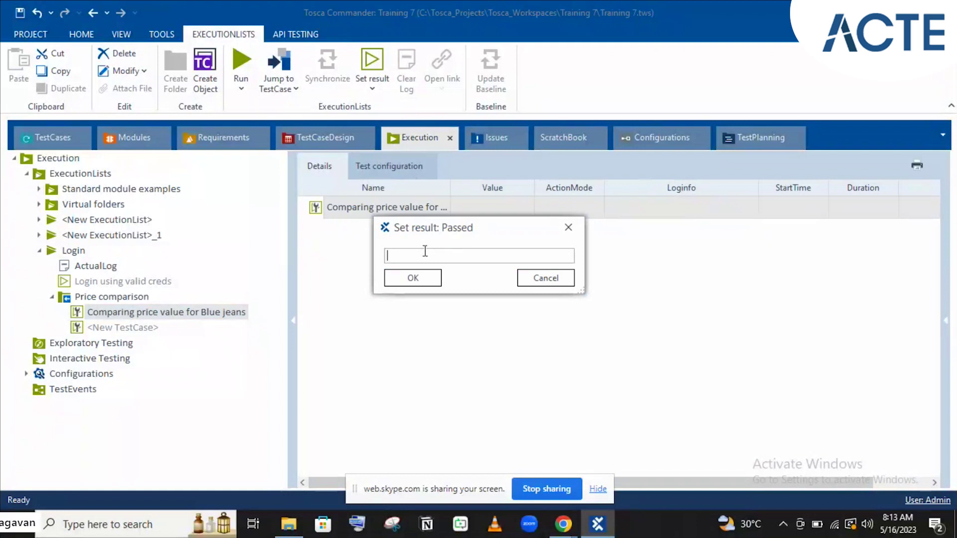
pyautogui.write('Interm')
pyautogui.write('itte')
pyautogui.write('nt is')
pyautogui.press('BackSpace')
pyautogui.press('BackSpace')
pyautogui.write('eerror')
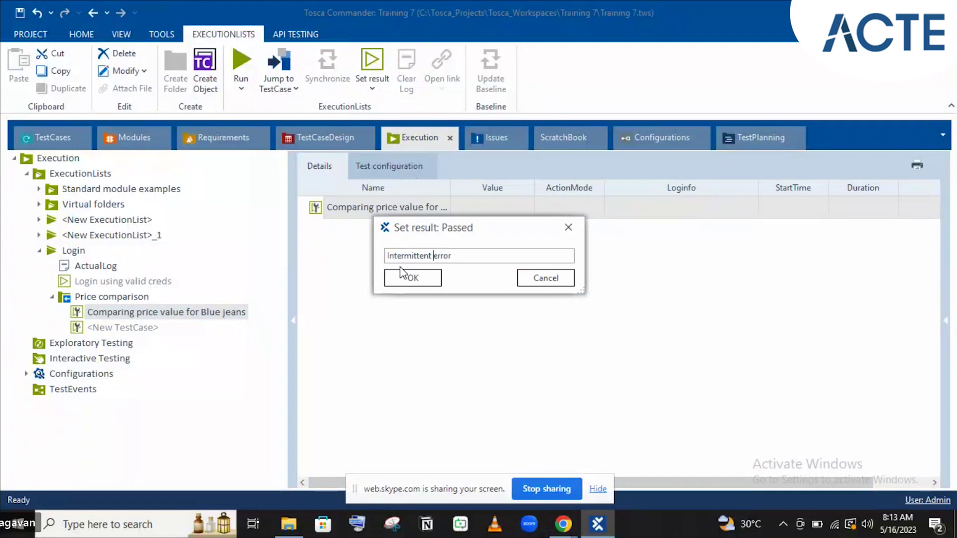
pyautogui.click(390, 279)
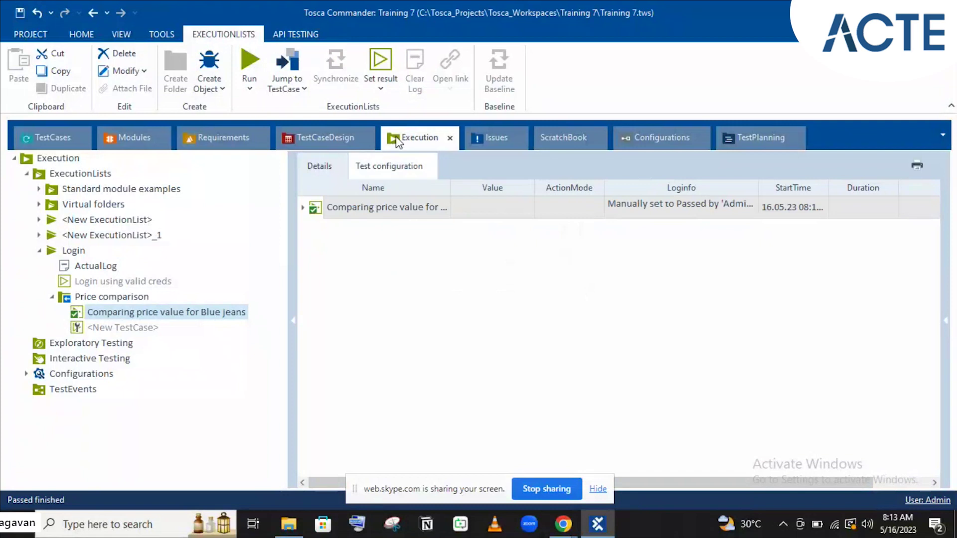
# Read the full Loginfo text and the start time of the Comparing price value for Blue jeans entry
pyautogui.click(379, 79)
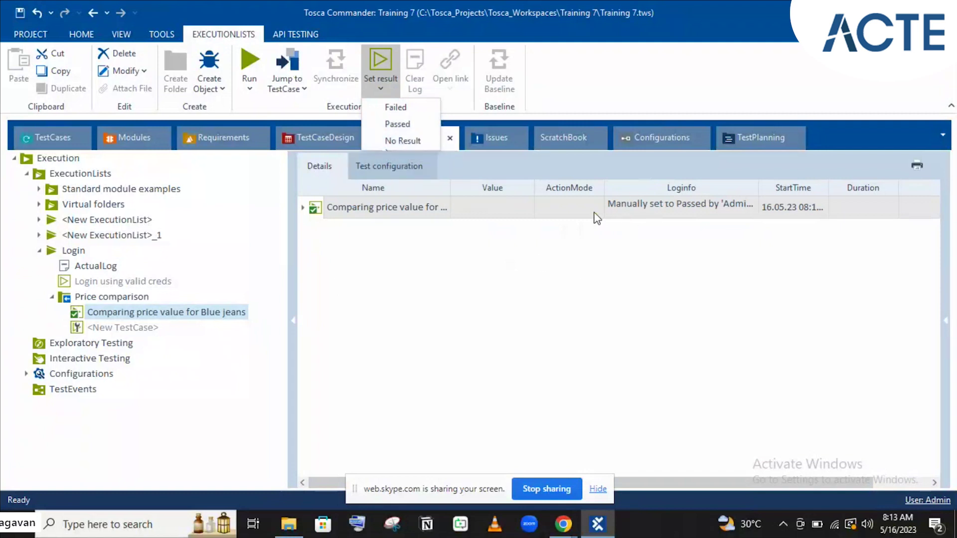
pyautogui.click(745, 208)
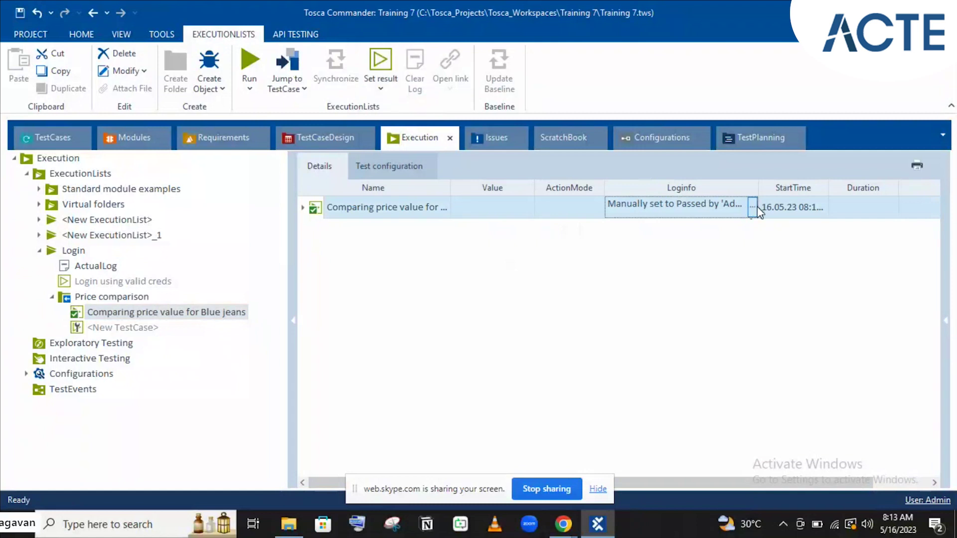
pyautogui.click(753, 207)
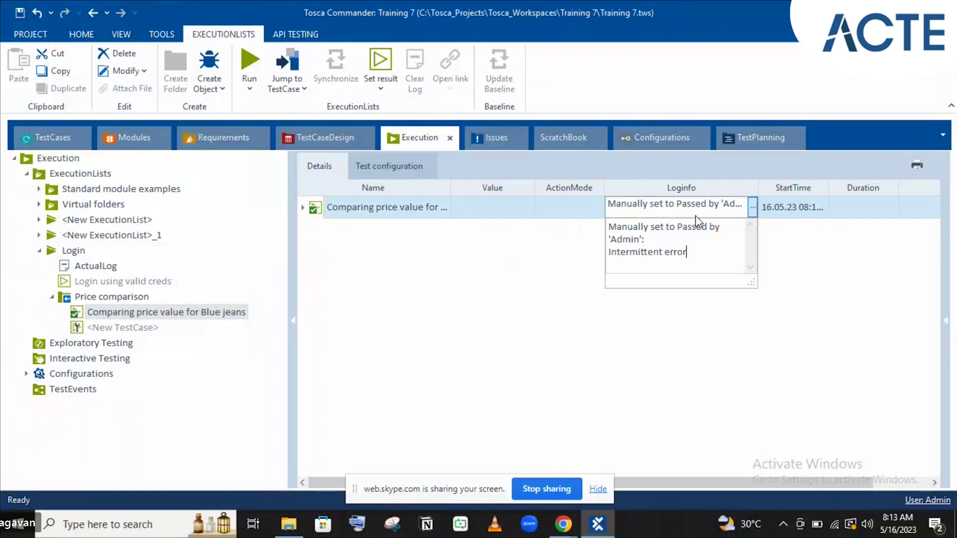
pyautogui.click(804, 255)
pyautogui.click(769, 214)
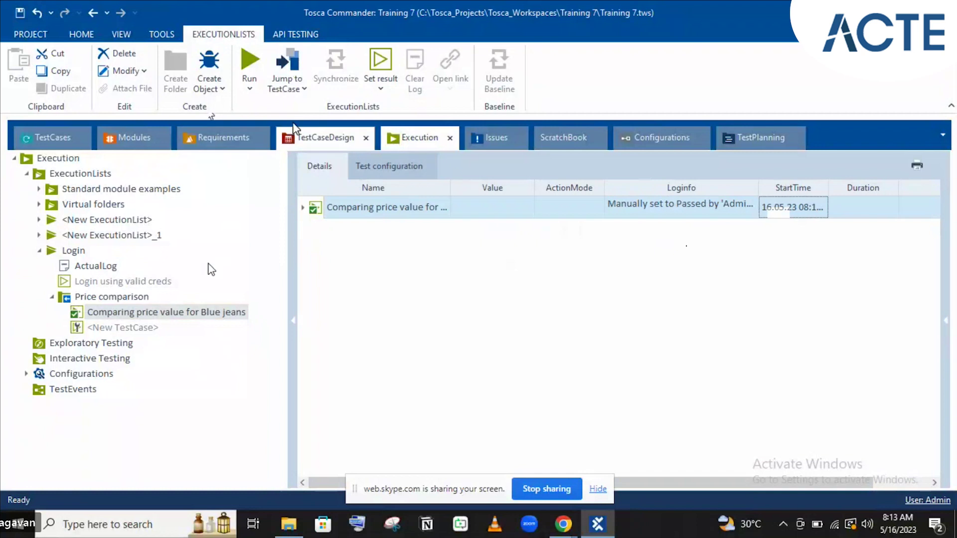
# Review the report types available for printing from the Login execution list
pyautogui.click(73, 252)
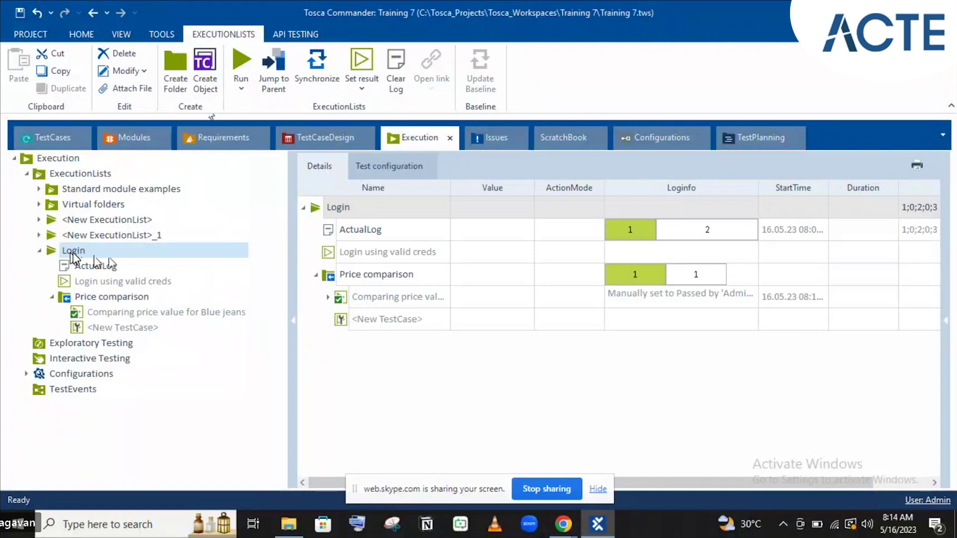
pyautogui.rightClick(95, 257)
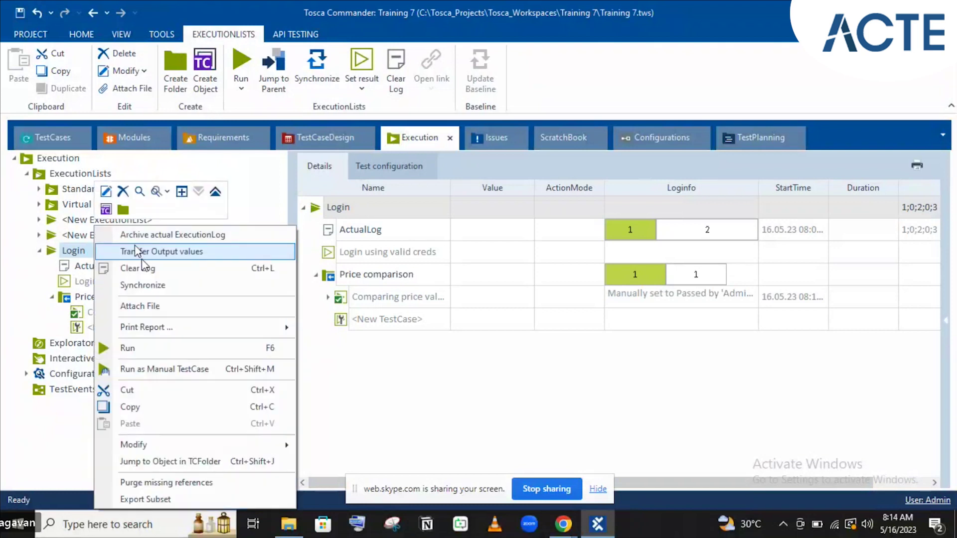
pyautogui.moveTo(134, 326)
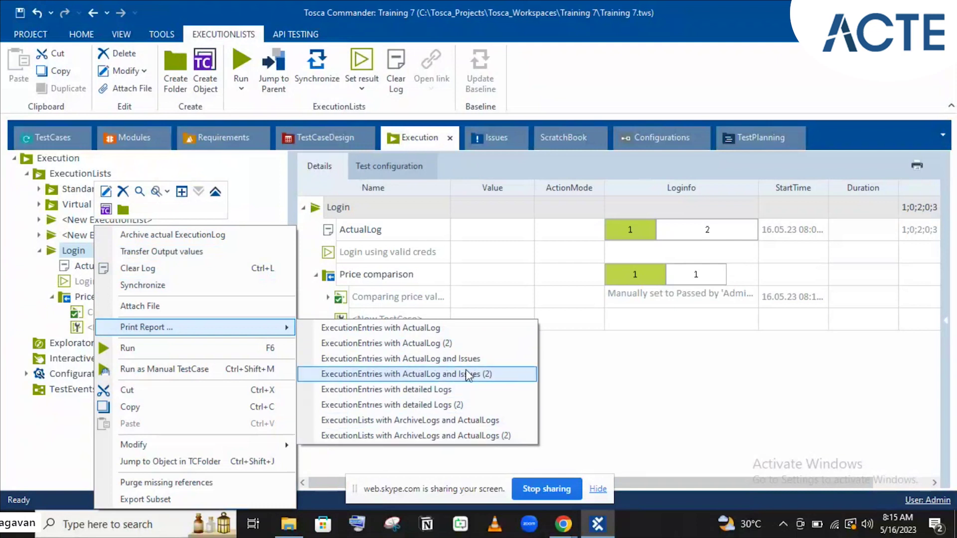
pyautogui.click(566, 365)
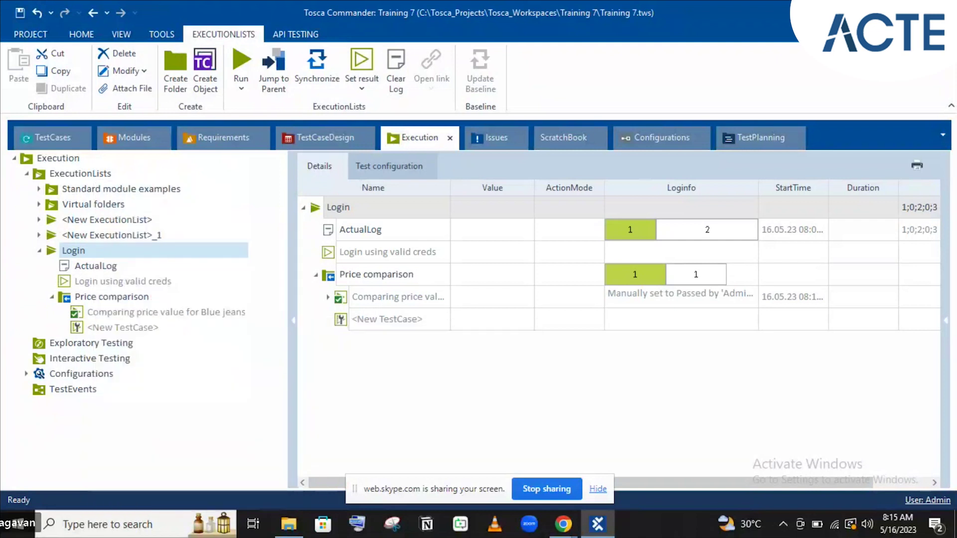
pyautogui.click(85, 251)
pyautogui.rightClick(86, 252)
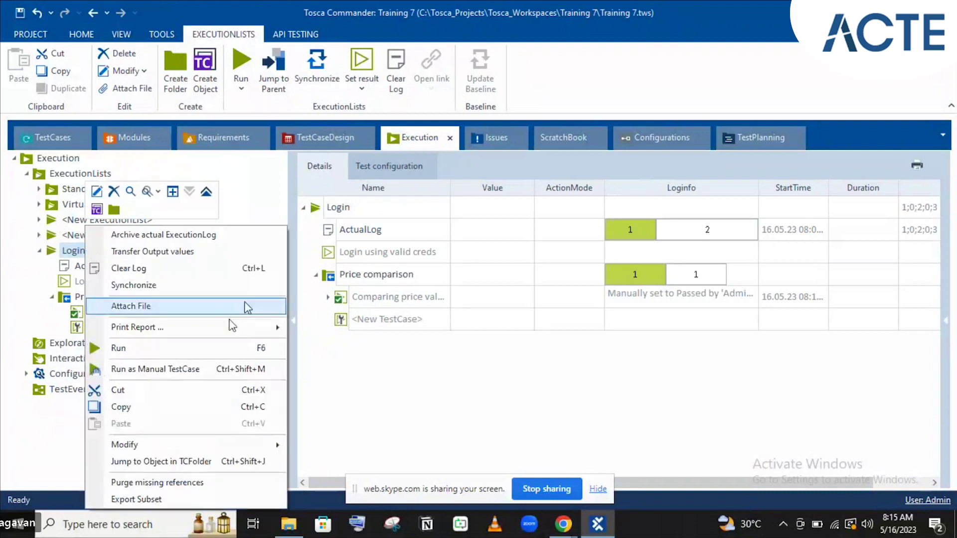
pyautogui.moveTo(215, 328)
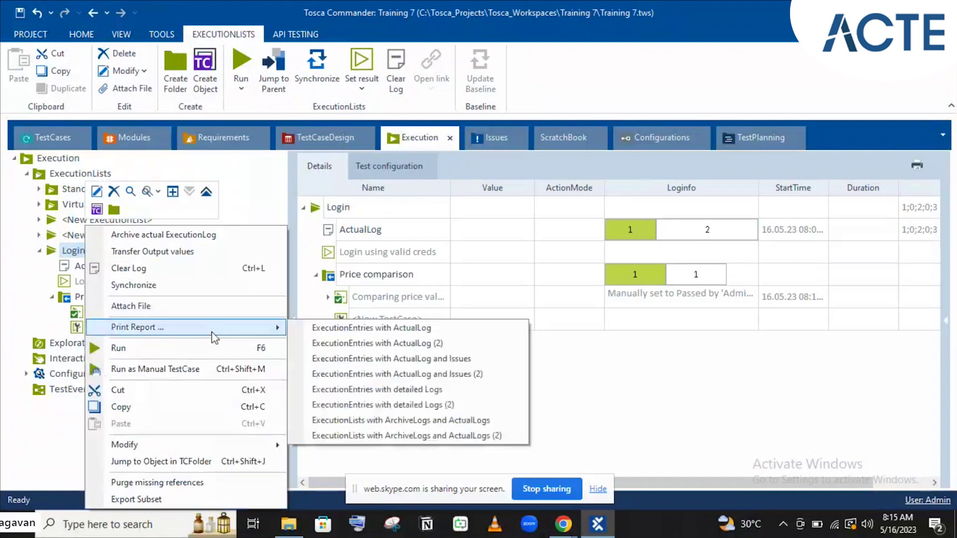
pyautogui.click(325, 343)
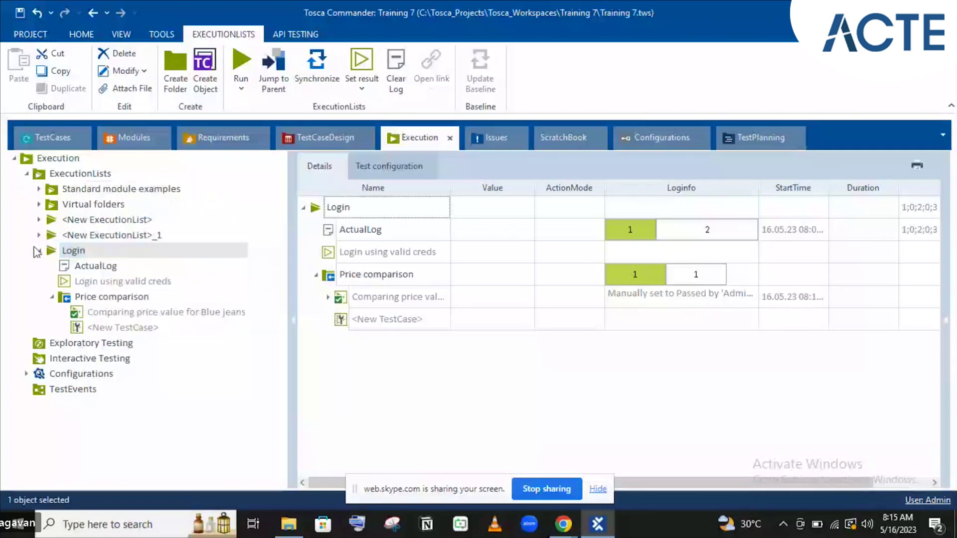
# Collapse the Login execution list and check the report options of <New ExecutionList>_1 and <New ExecutionList>
pyautogui.click(38, 251)
pyautogui.click(69, 233)
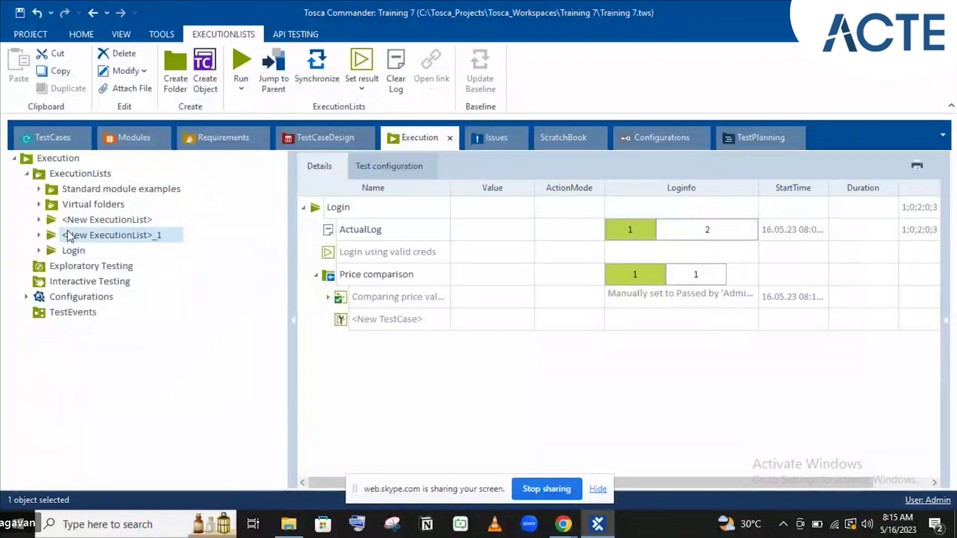
pyautogui.click(74, 237)
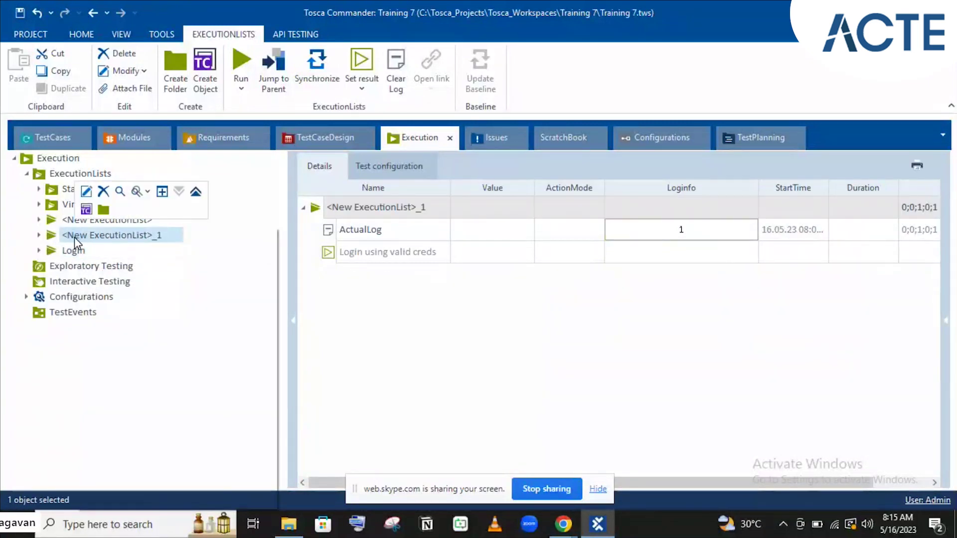
pyautogui.rightClick(73, 237)
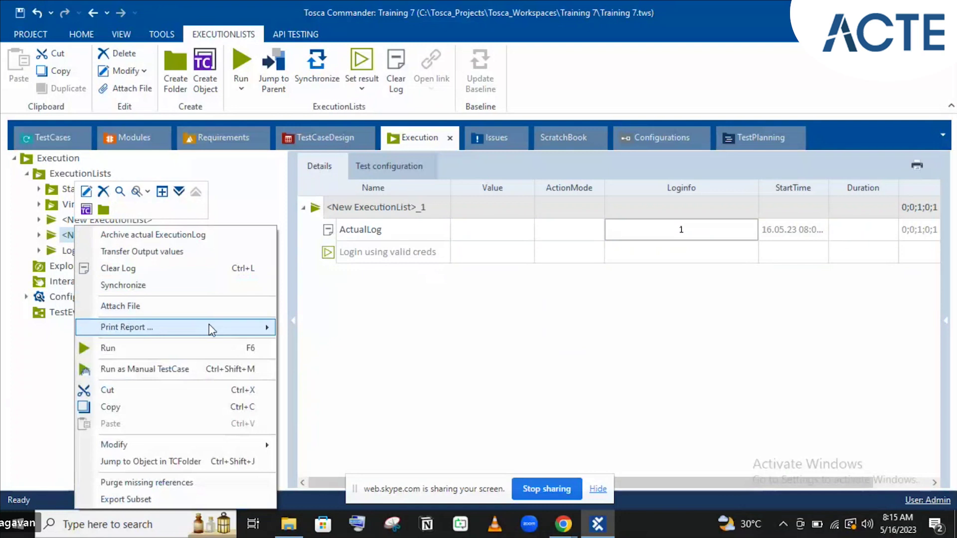
pyautogui.click(67, 223)
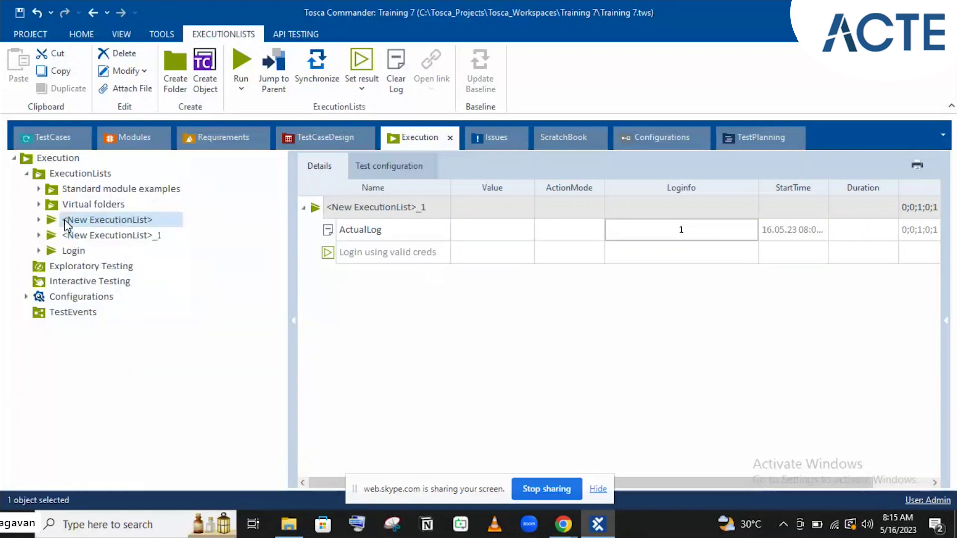
pyautogui.rightClick(67, 223)
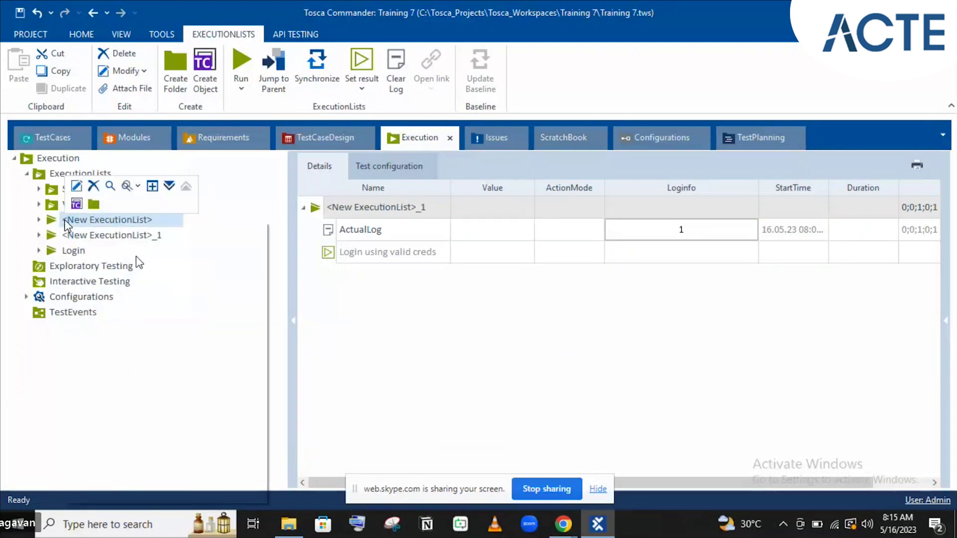
pyautogui.moveTo(158, 330)
pyautogui.click(365, 284)
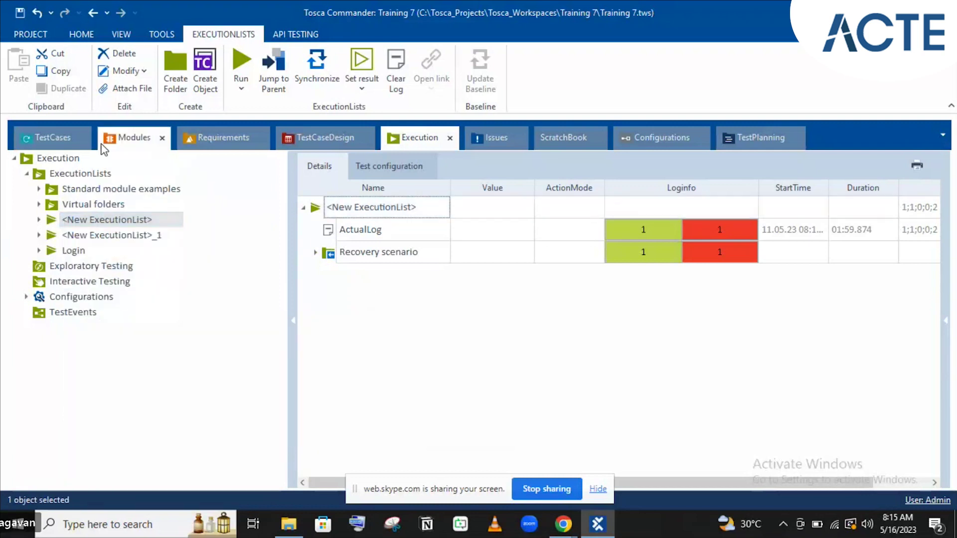
# Create a new execution list from the Repetition test case folder, keeping its default name
pyautogui.click(36, 139)
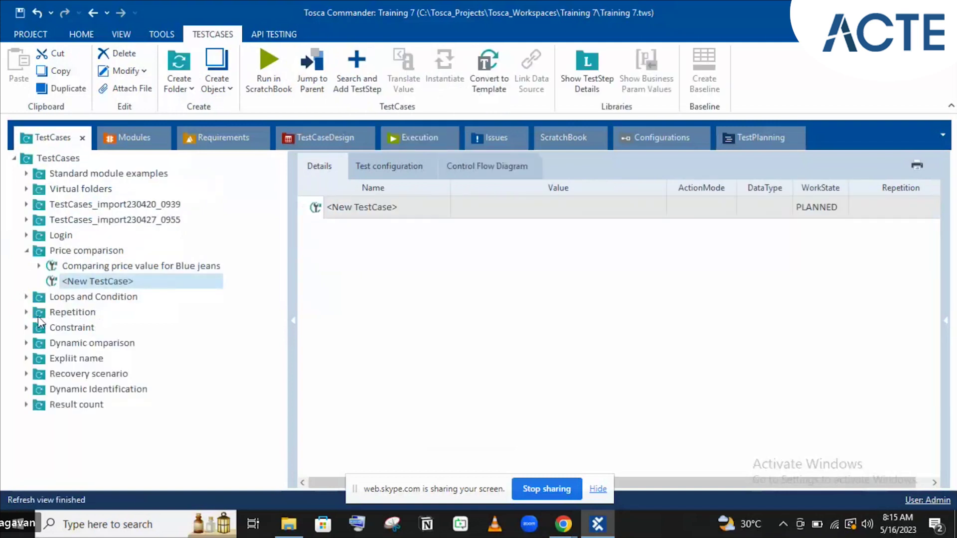
pyautogui.moveTo(36, 314); pyautogui.dragTo(83, 174)
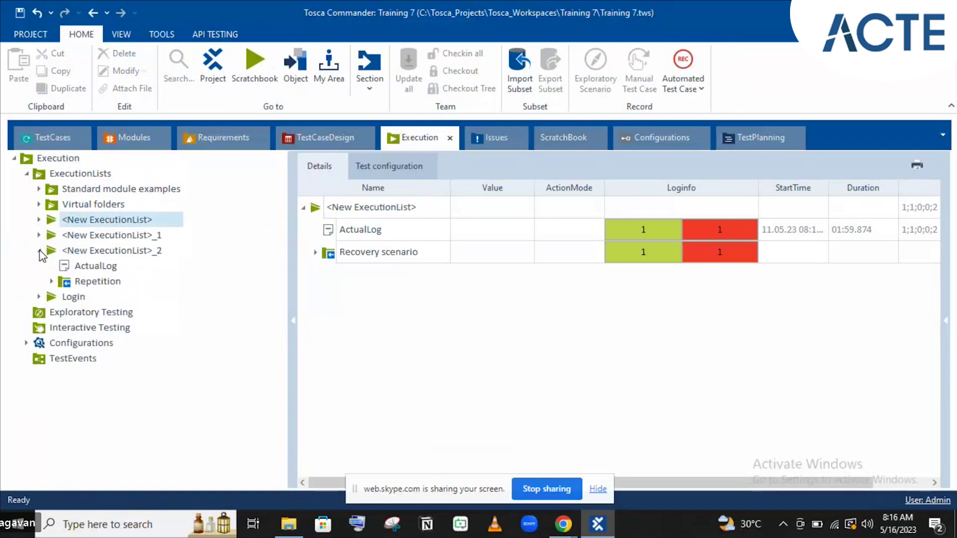
# Check the commands for the Repetition folder and review the report types available for printing from <New ExecutionList>_2
pyautogui.click(111, 284)
pyautogui.rightClick(113, 287)
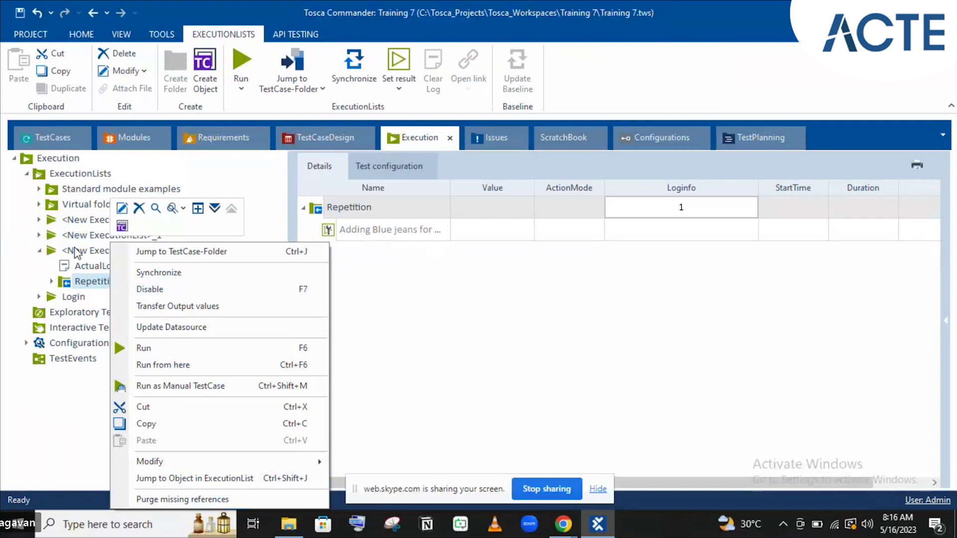
pyautogui.click(92, 251)
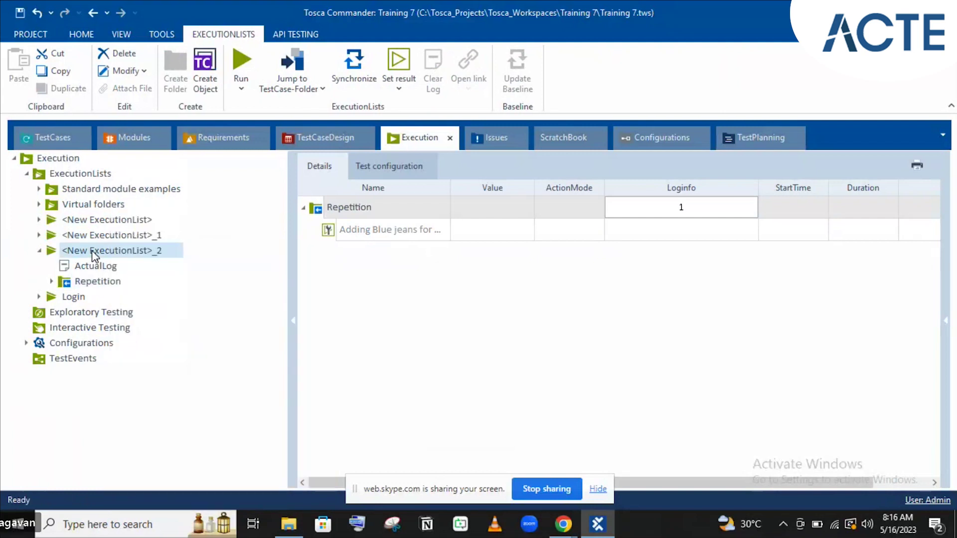
pyautogui.rightClick(91, 251)
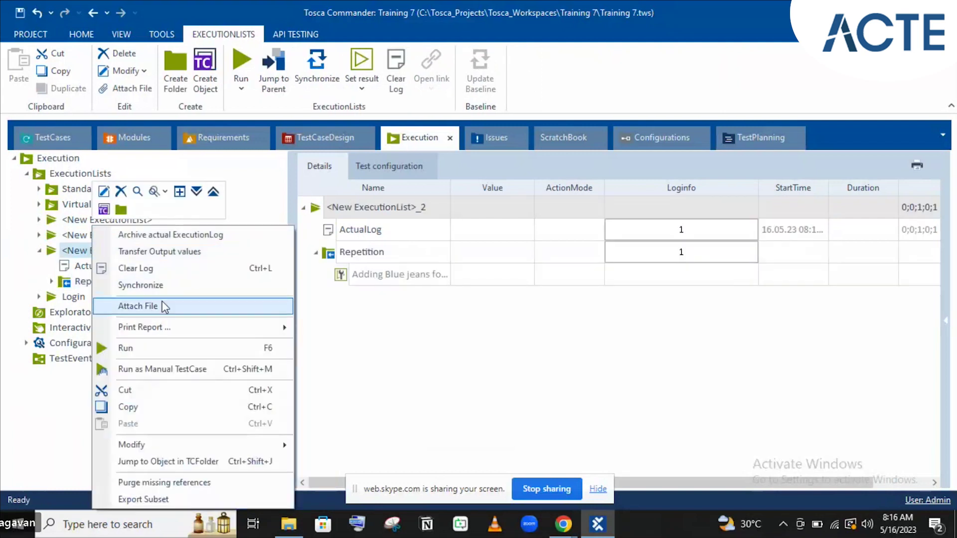
pyautogui.moveTo(163, 330)
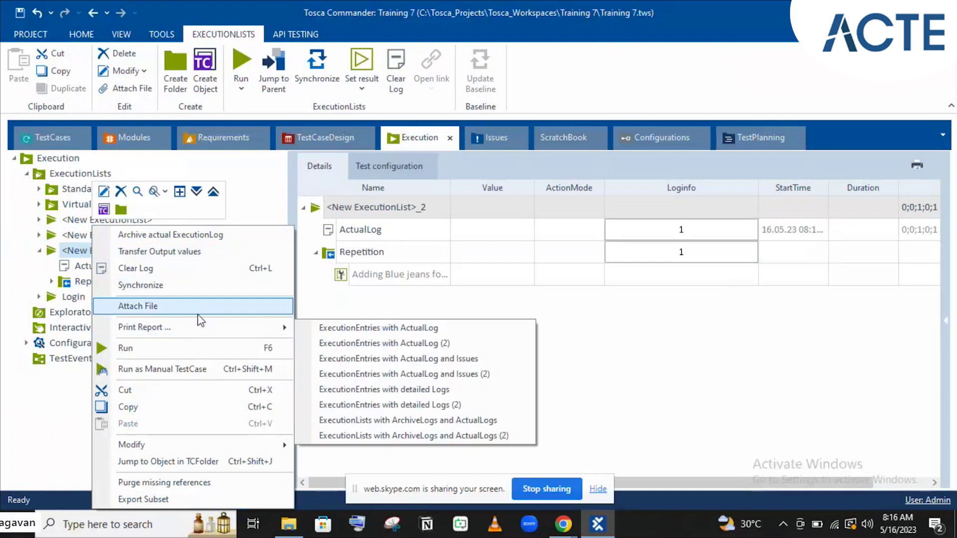
pyautogui.moveTo(213, 328)
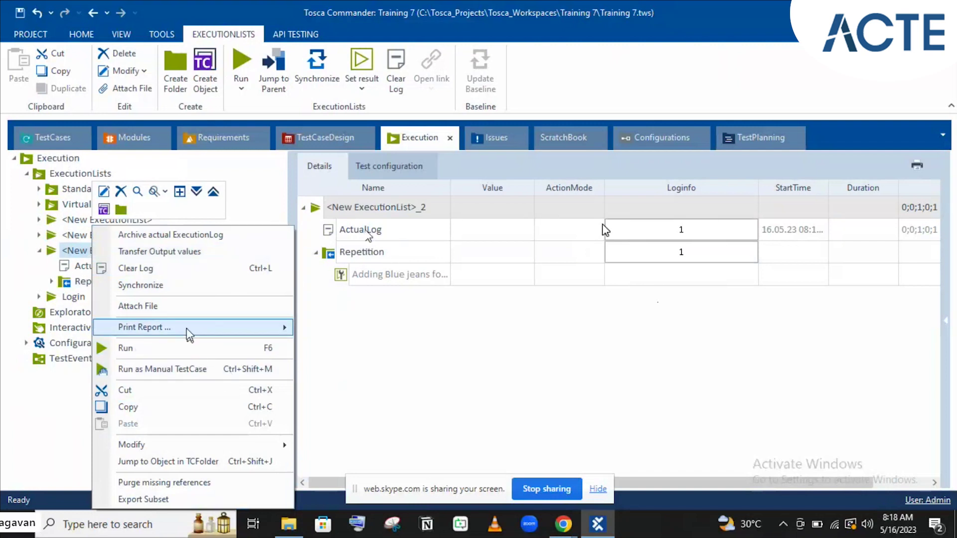
pyautogui.moveTo(187, 328)
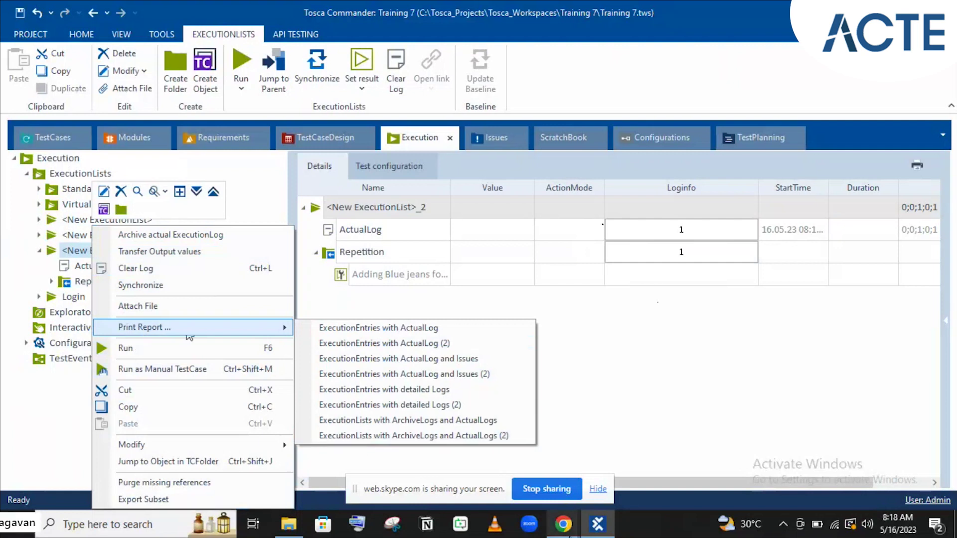
pyautogui.moveTo(564, 525)
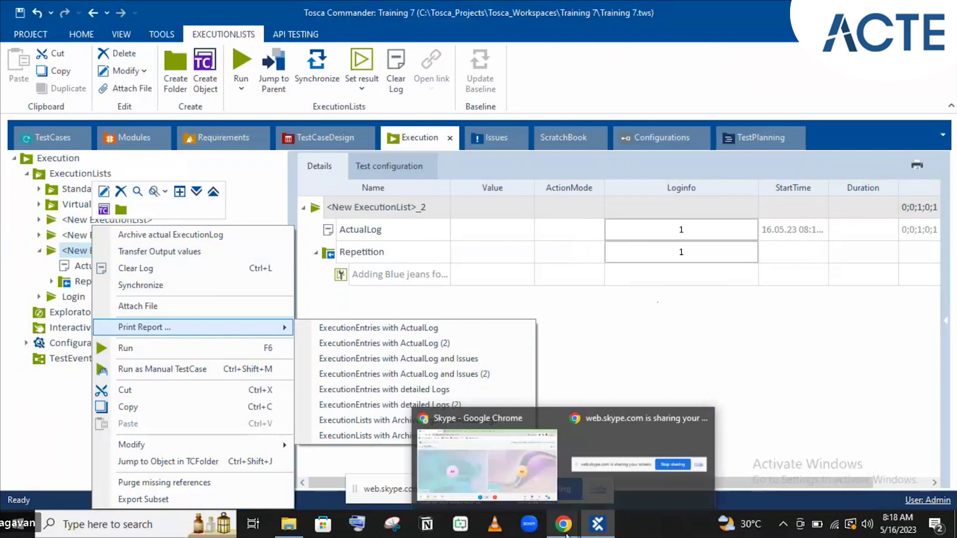
pyautogui.click(526, 459)
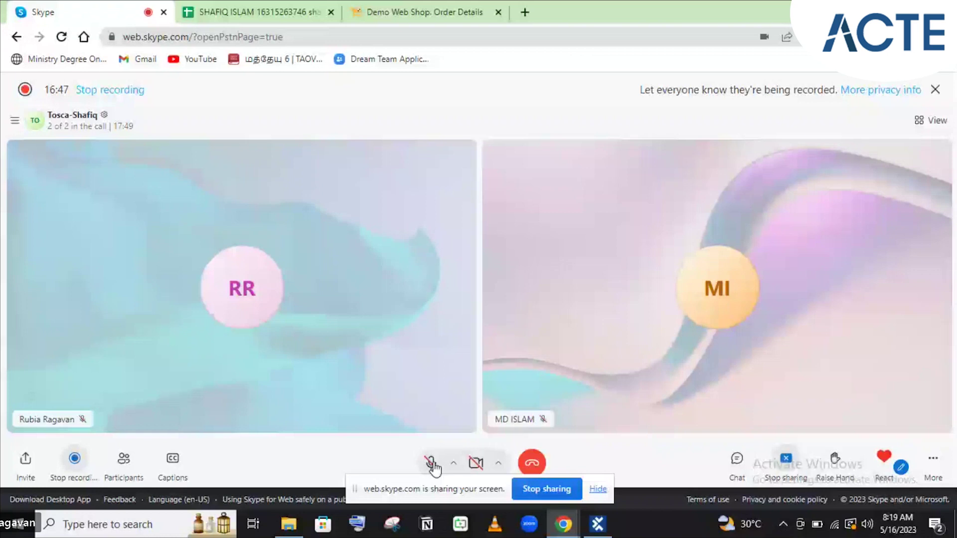
pyautogui.hotkey('alt', 'Tab')
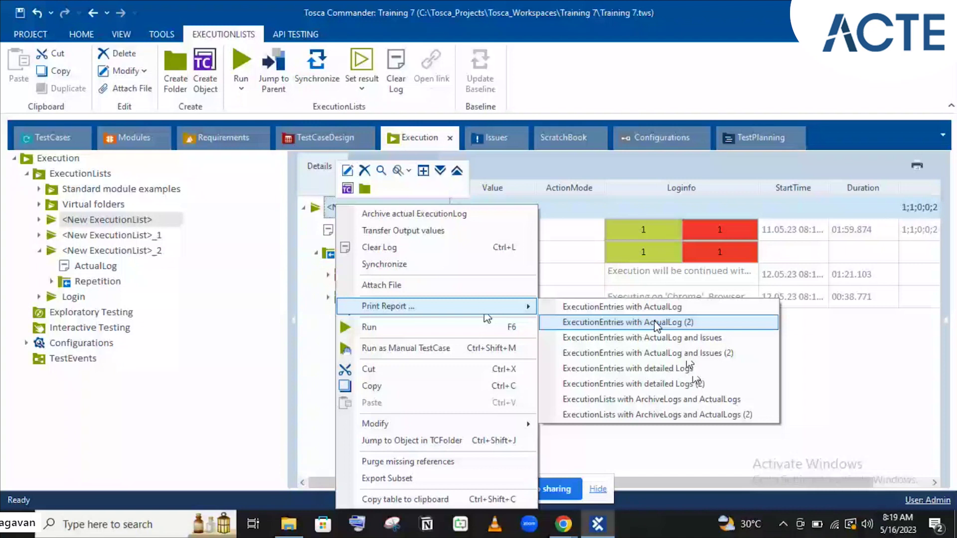
# Print the ExecutionEntries with ActualLog report of <New ExecutionList> in Adobe PDF Format for all pages, choosing Desktop as the save location
pyautogui.click(621, 307)
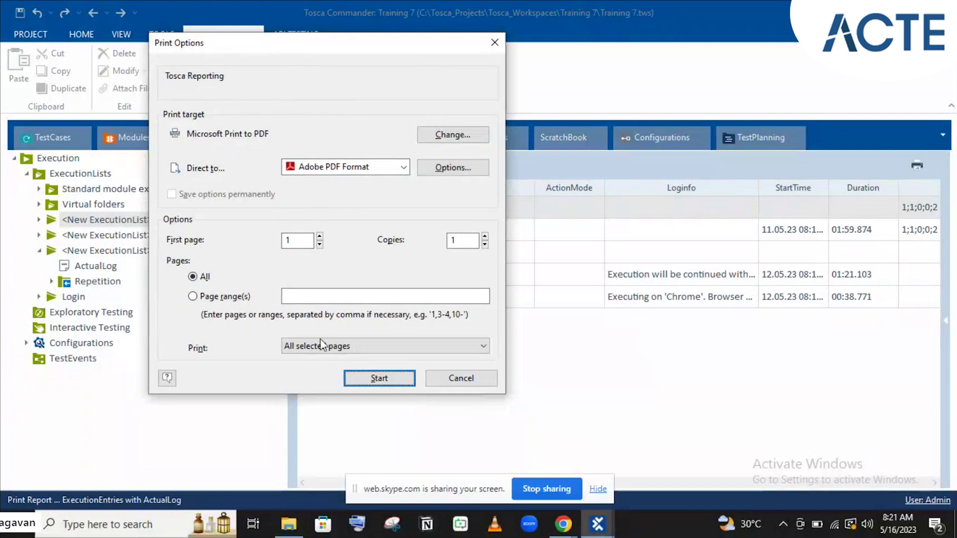
pyautogui.click(378, 379)
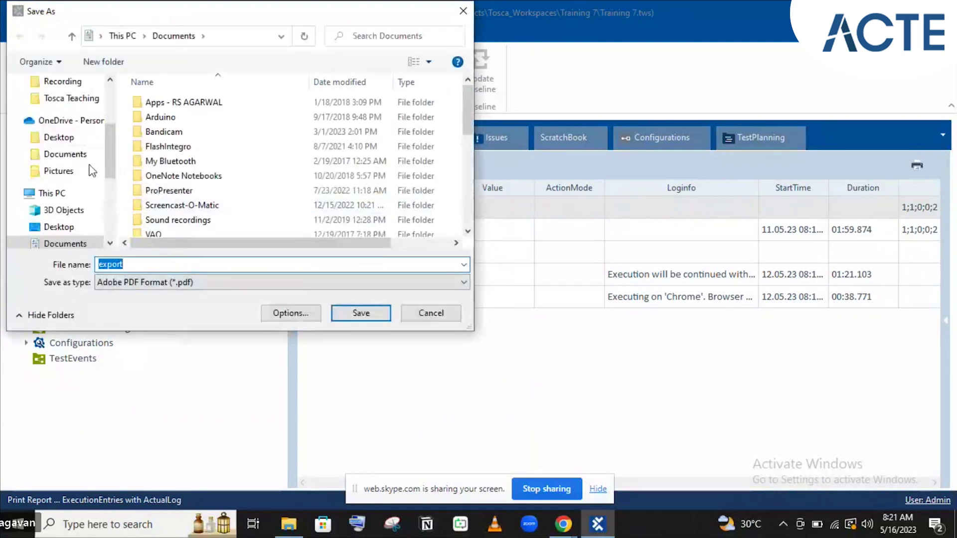
pyautogui.scroll(3, 75, 152)
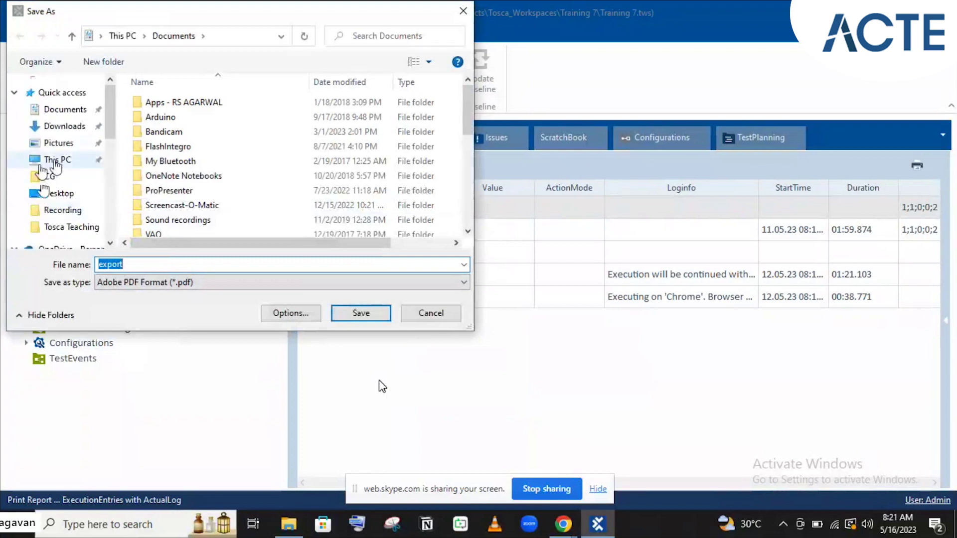
pyautogui.click(58, 199)
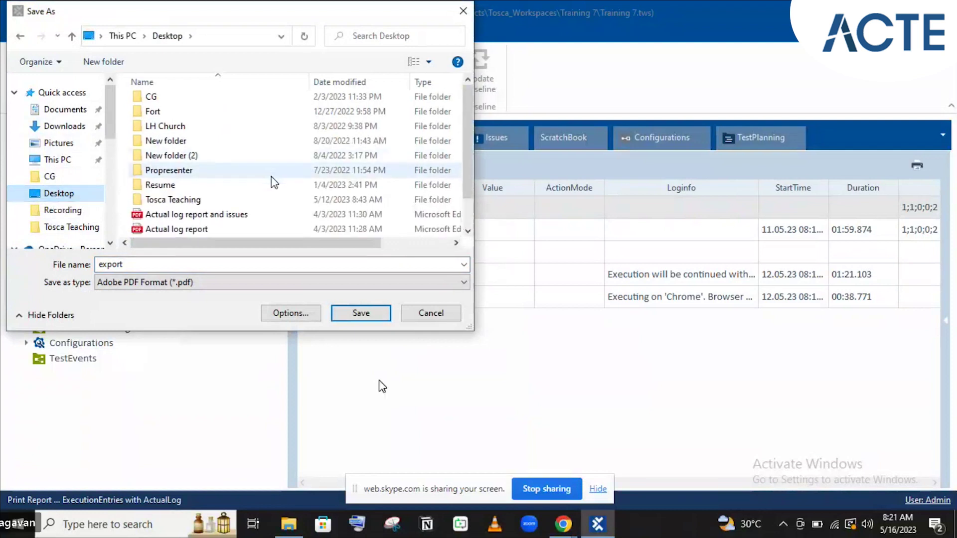
pyautogui.scroll(-1, 273, 182)
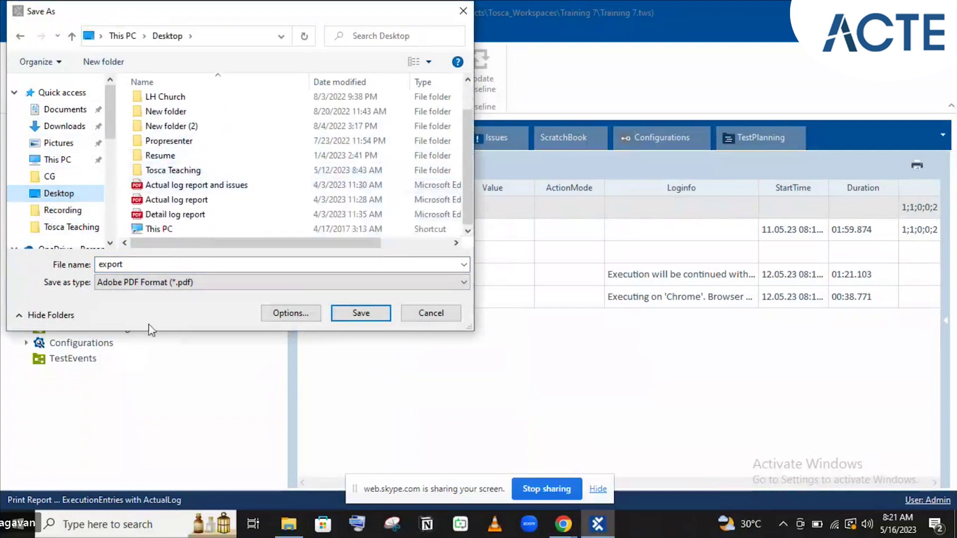
# Name the PDF report file Actual log and save it
pyautogui.click(379, 381)
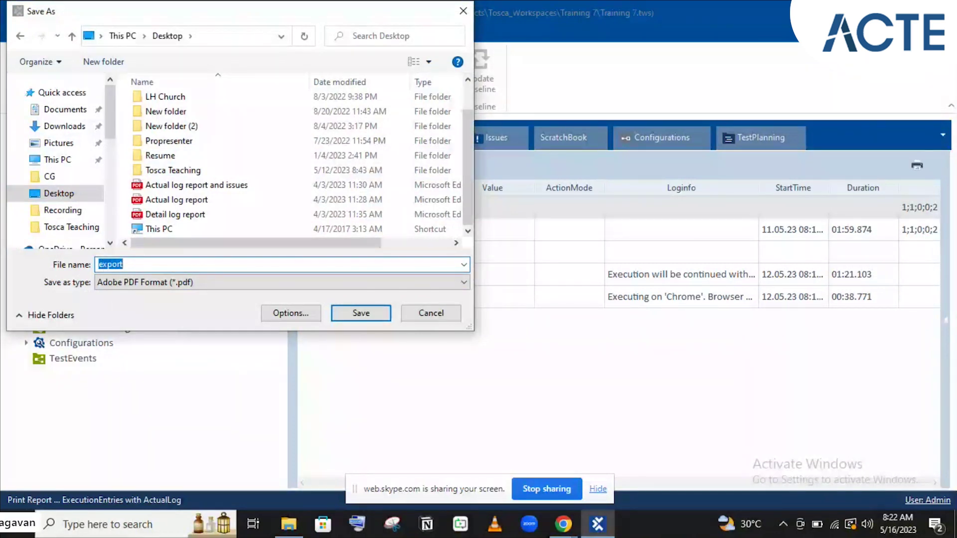
pyautogui.write('Actua')
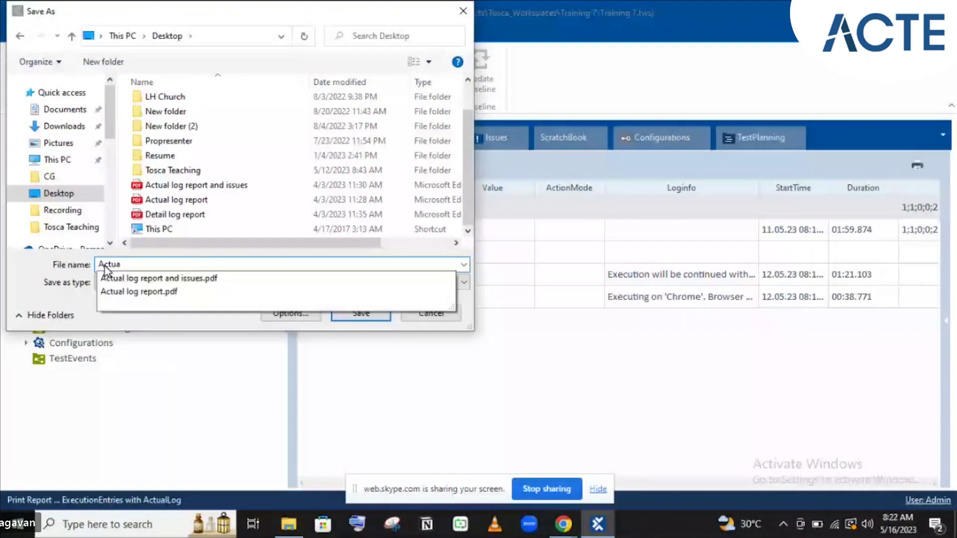
pyautogui.write('l log')
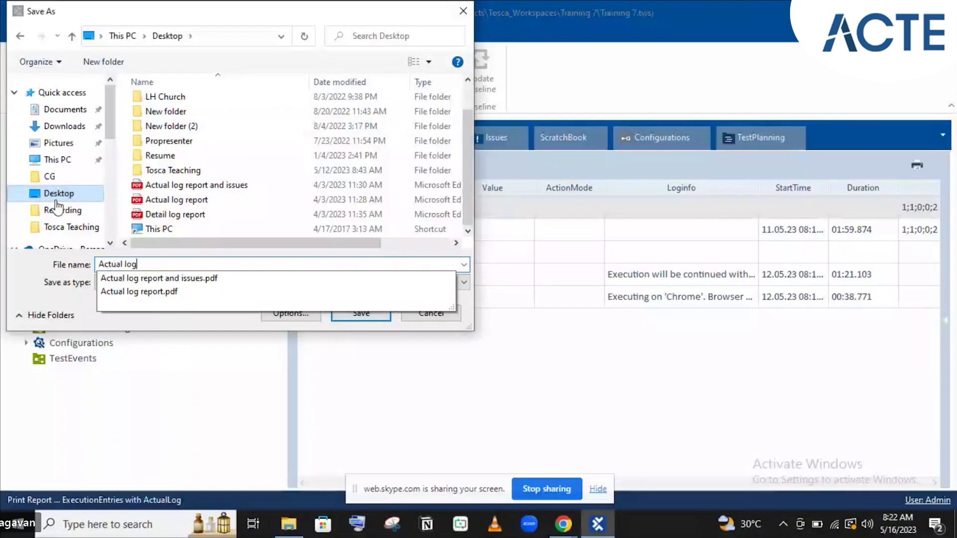
pyautogui.click(52, 259)
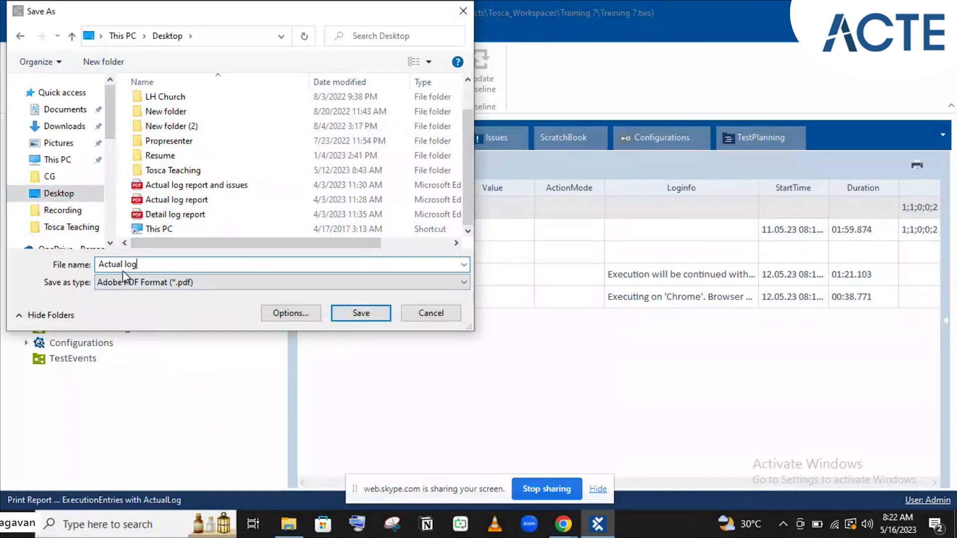
pyautogui.click(361, 313)
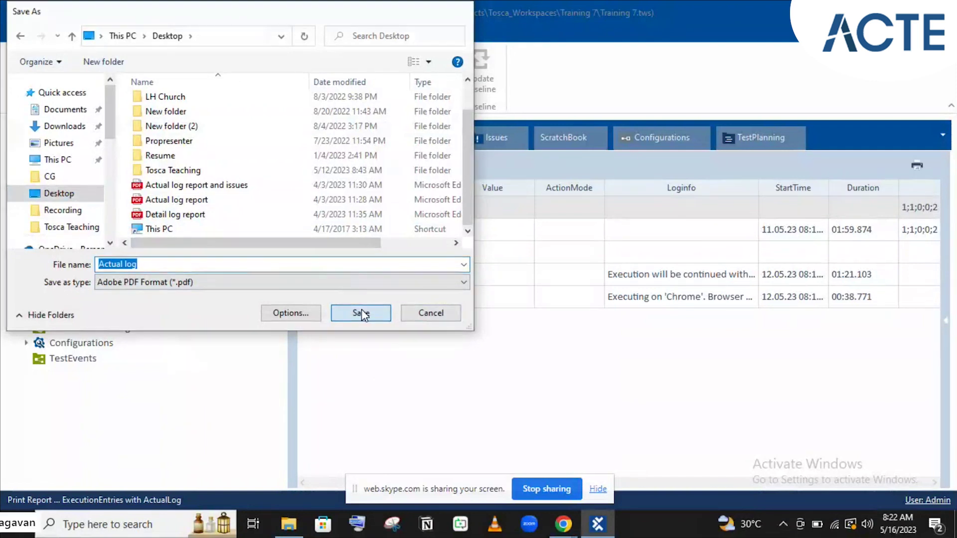
pyautogui.click(361, 313)
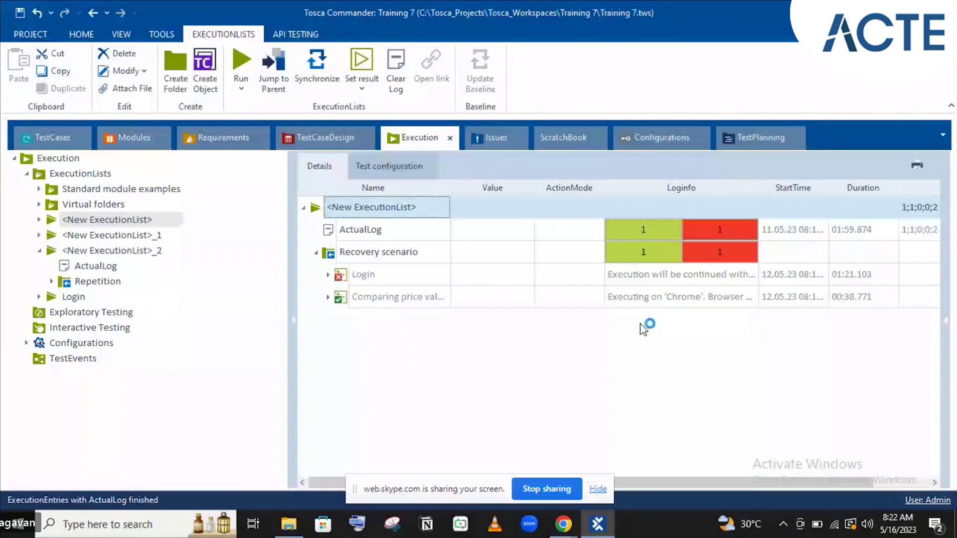
# Switch to File Explorer and open the Actual log PDF from the Desktop folder
pyautogui.moveTo(301, 526)
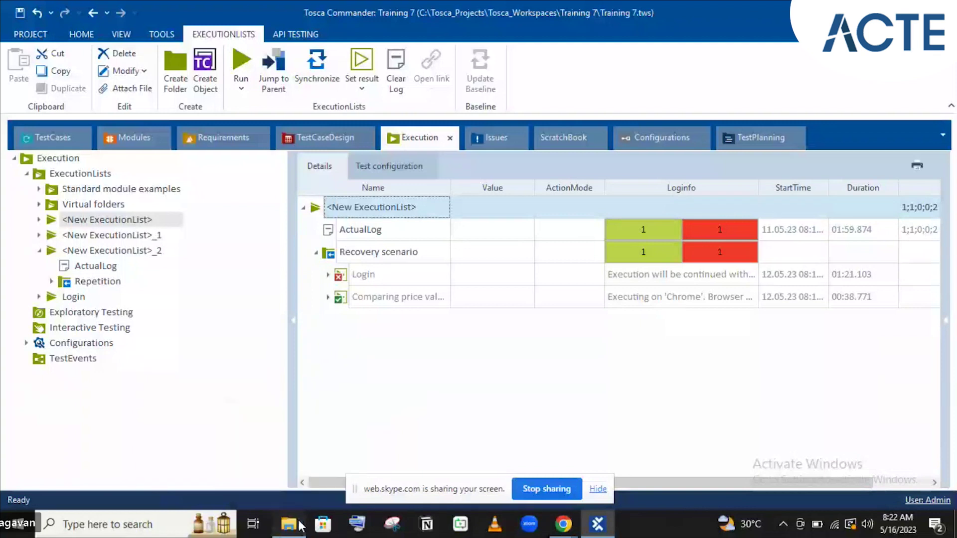
pyautogui.click(289, 525)
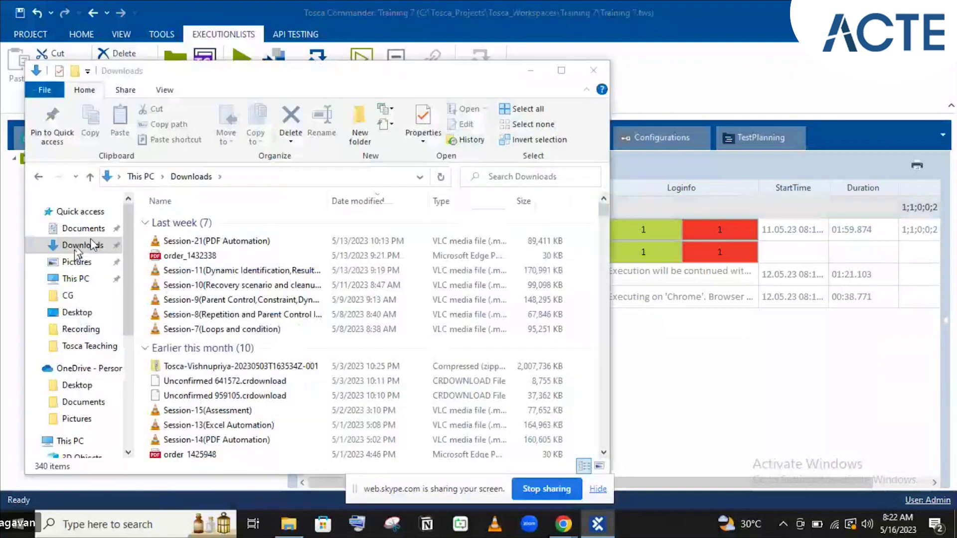
pyautogui.click(76, 312)
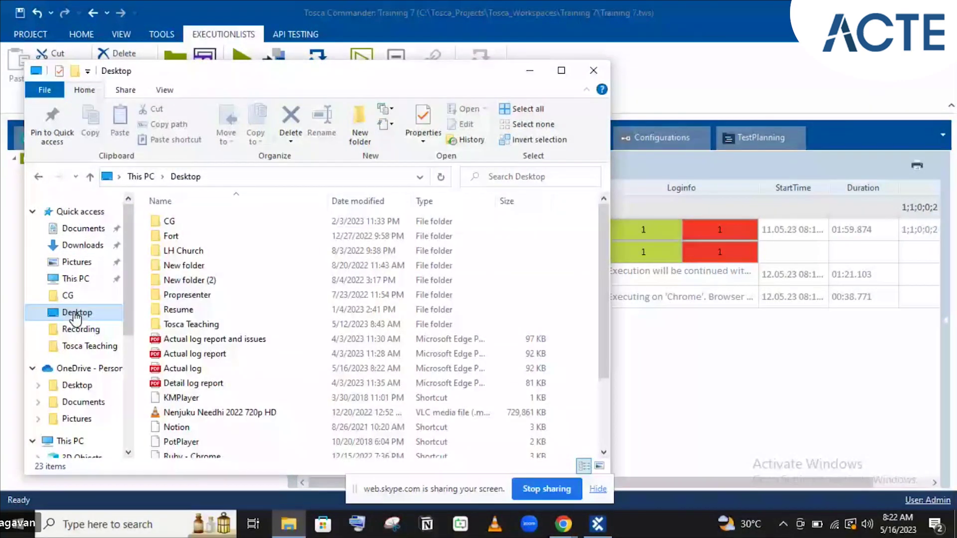
pyautogui.click(192, 369)
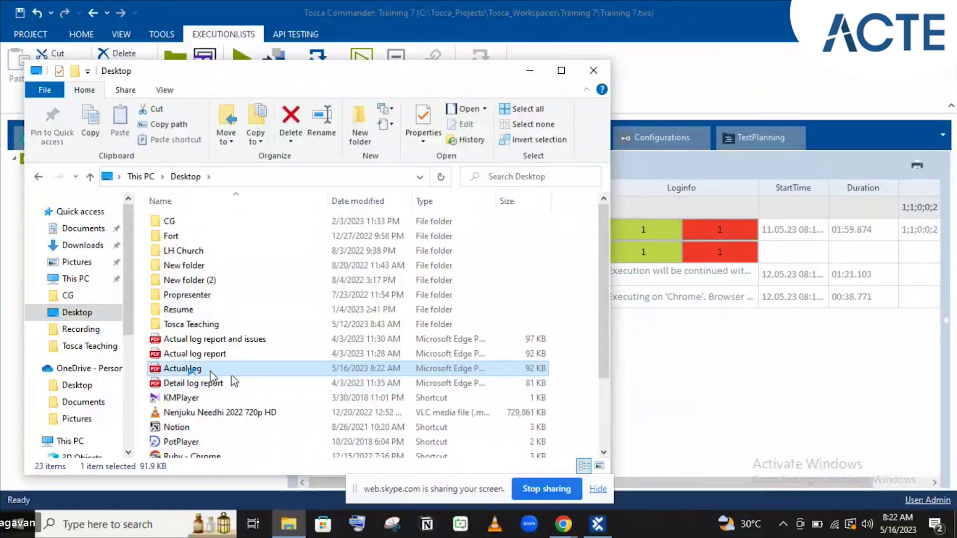
pyautogui.doubleClick(213, 372)
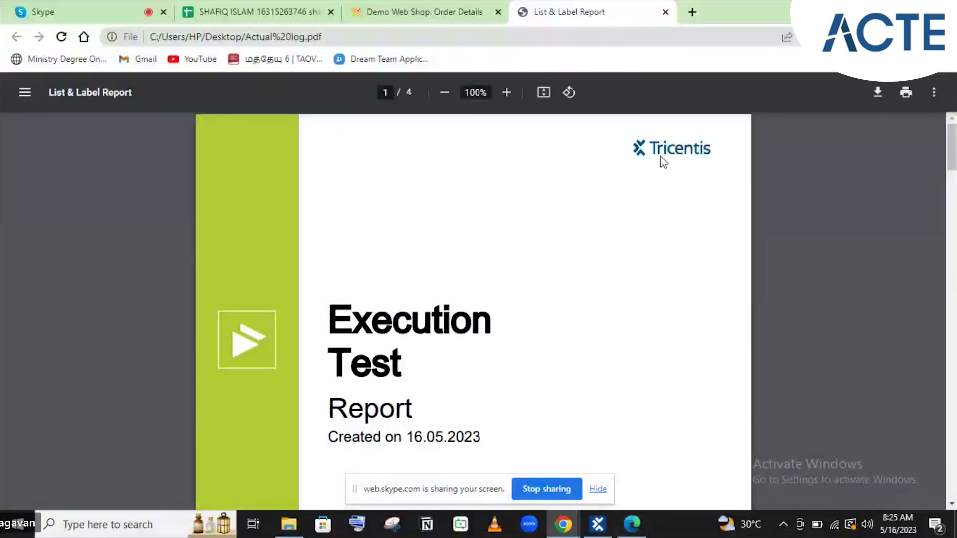
# Maximize the Microsoft Edge window showing Actual log.pdf and close the extra Microsoft Edge tab
pyautogui.scroll(-2, 660, 157)
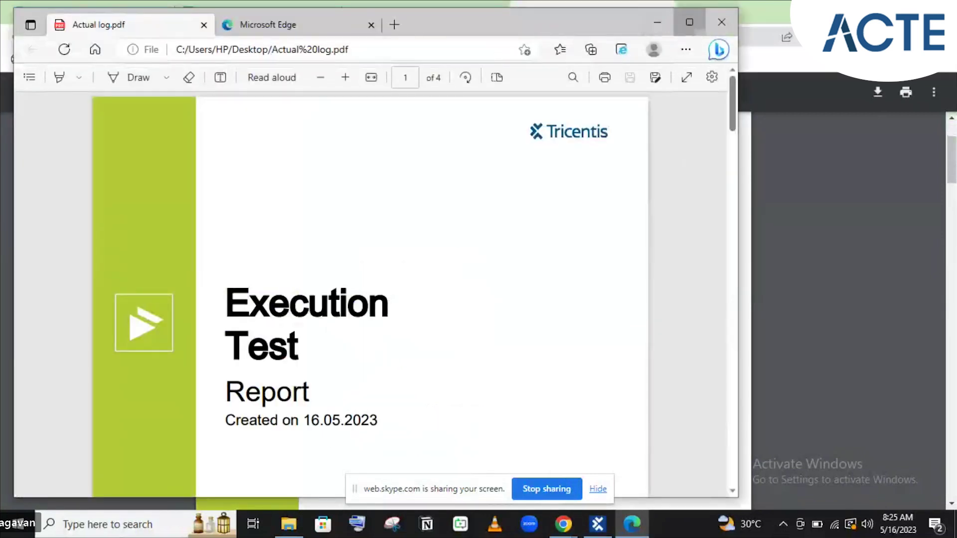
pyautogui.click(689, 22)
pyautogui.click(354, 11)
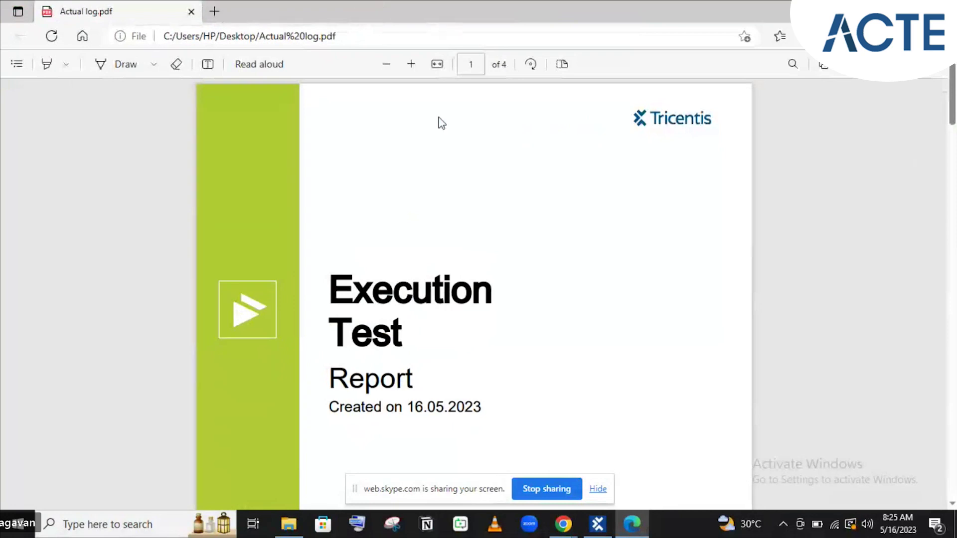
# Examine the report's Execution Summary table and SumUp Chart on page 2
pyautogui.scroll(-10, 442, 123)
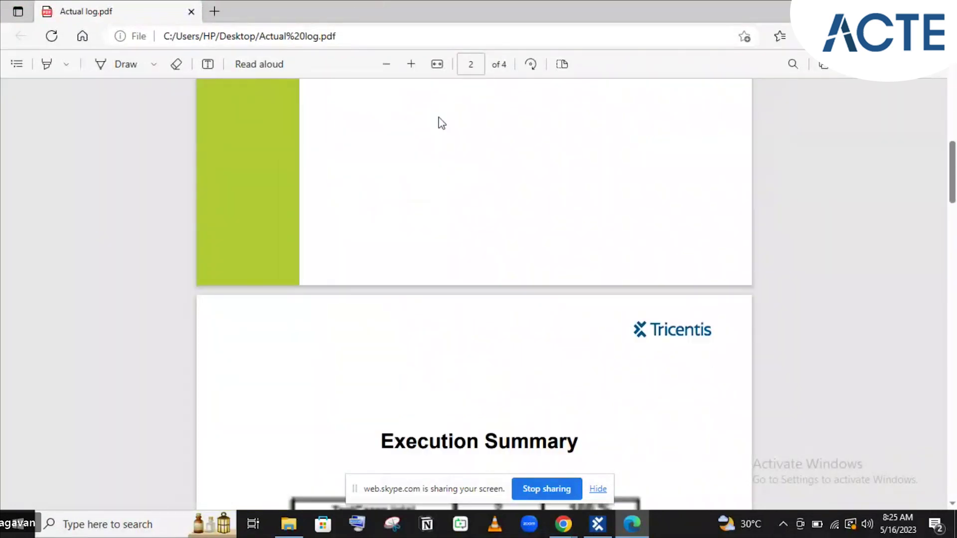
pyautogui.scroll(-7, 441, 123)
pyautogui.scroll(2, 442, 123)
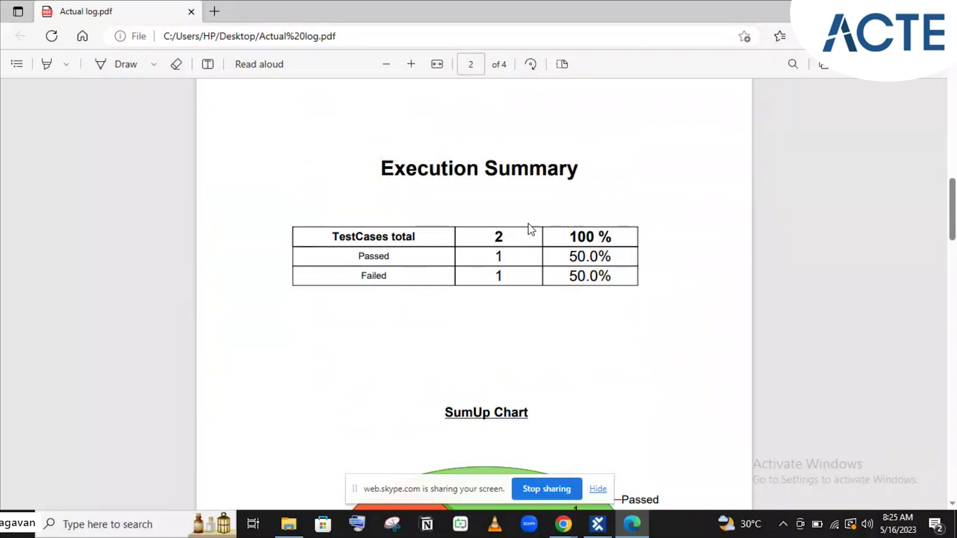
pyautogui.scroll(-5, 532, 230)
pyautogui.scroll(-4, 543, 249)
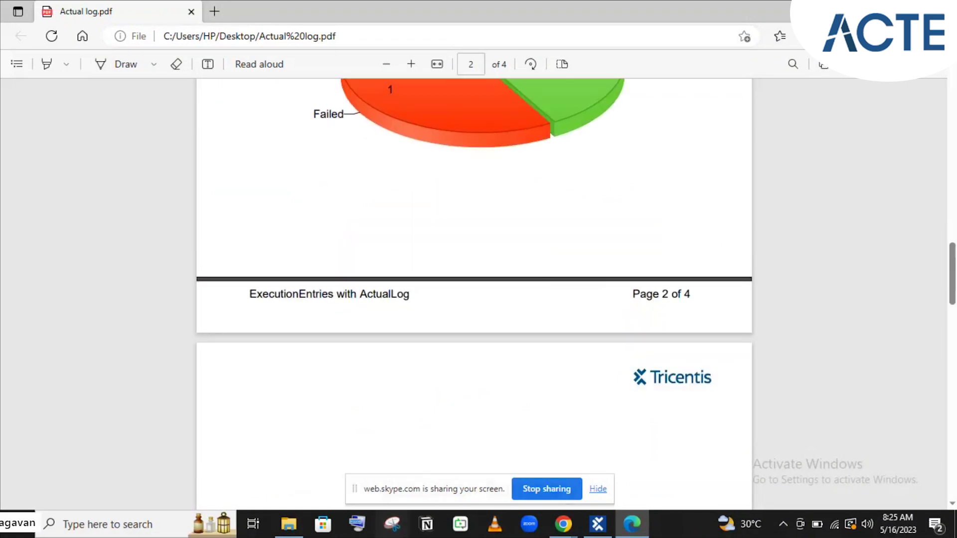
# Examine the test case totals and the Login and Comparing price value for Blue jeans entries on page 4
pyautogui.moveTo(952, 281); pyautogui.dragTo(954, 374)
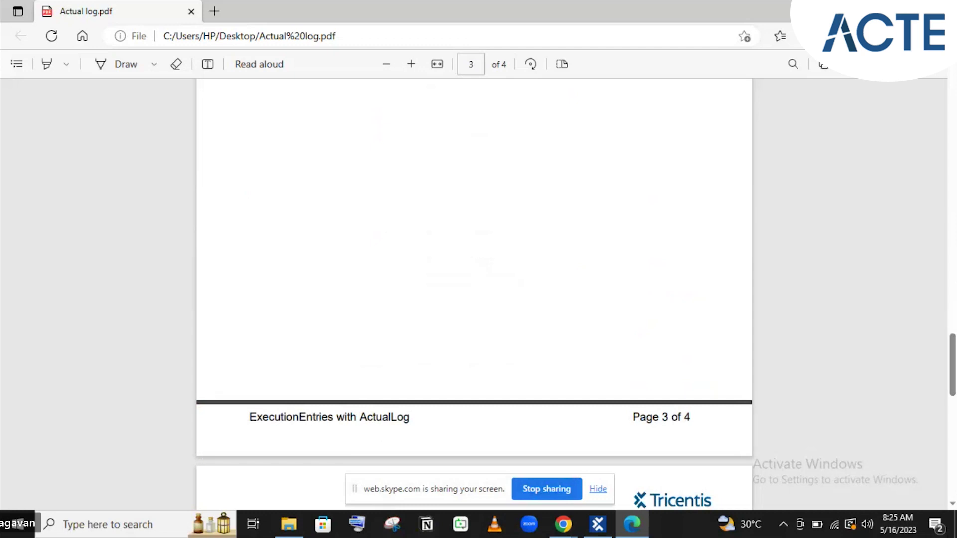
pyautogui.scroll(-10, 696, 370)
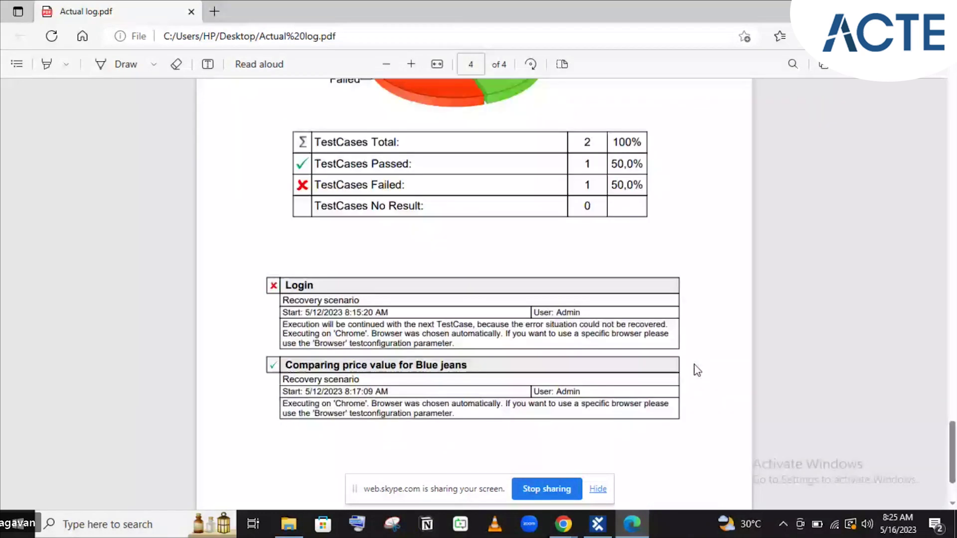
pyautogui.scroll(1, 697, 370)
pyautogui.scroll(1, 697, 370)
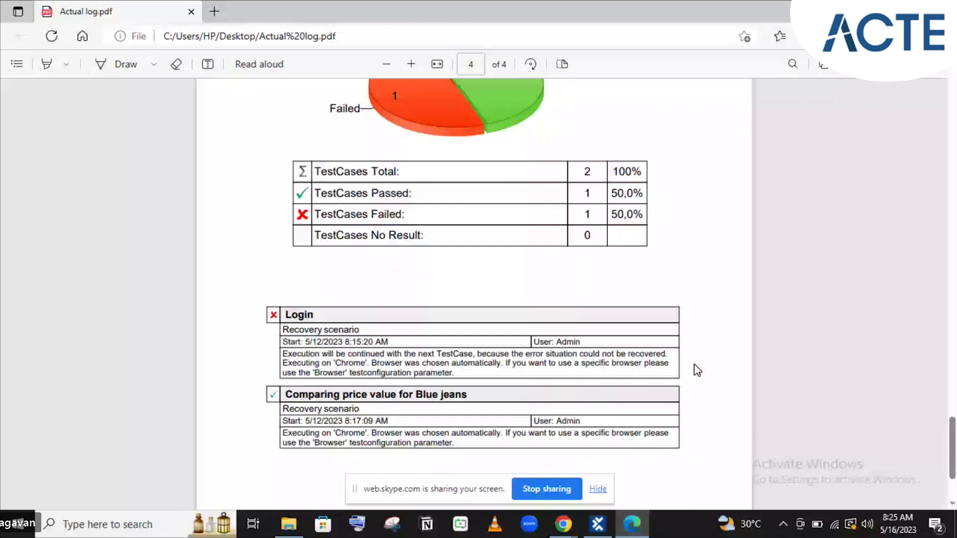
pyautogui.scroll(-1, 696, 370)
pyautogui.scroll(1, 696, 371)
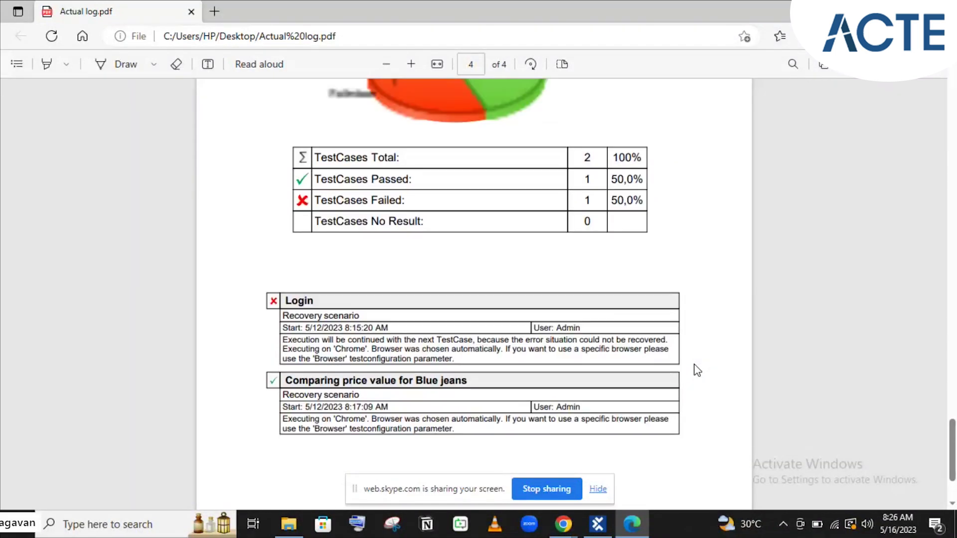
pyautogui.scroll(1, 697, 370)
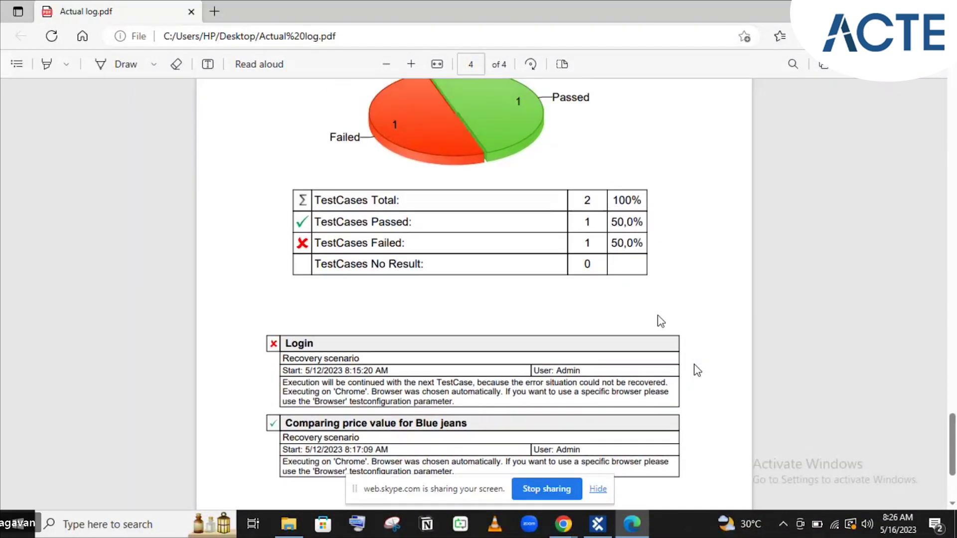
# Examine the execution details on page 4 and read the log message of the Login entry
pyautogui.scroll(-1, 535, 263)
pyautogui.scroll(1, 530, 175)
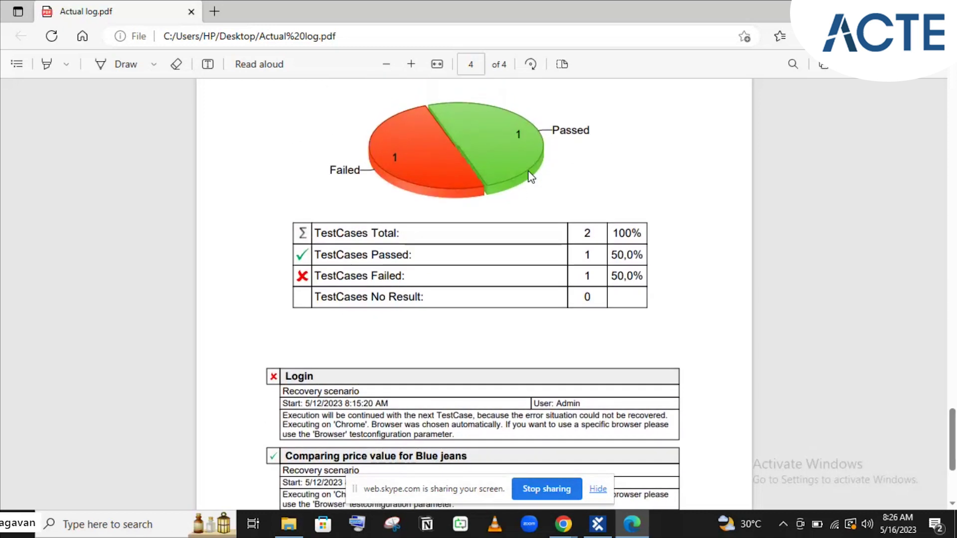
pyautogui.scroll(-2, 530, 175)
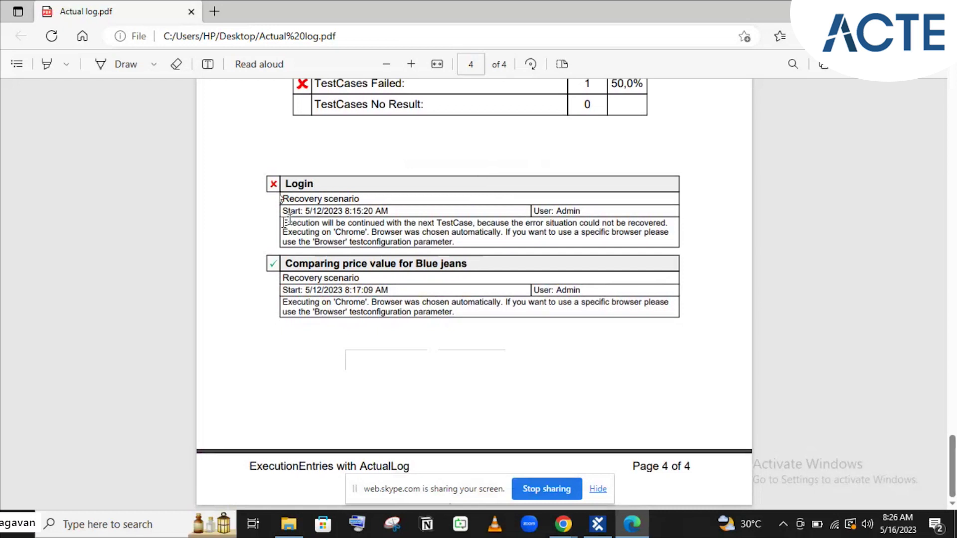
pyautogui.moveTo(283, 222); pyautogui.dragTo(461, 246)
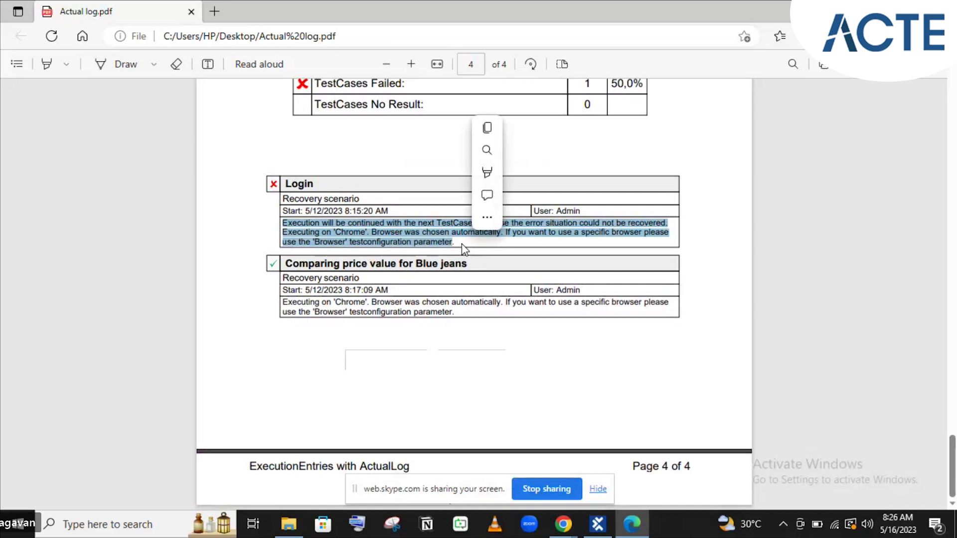
pyautogui.click(337, 227)
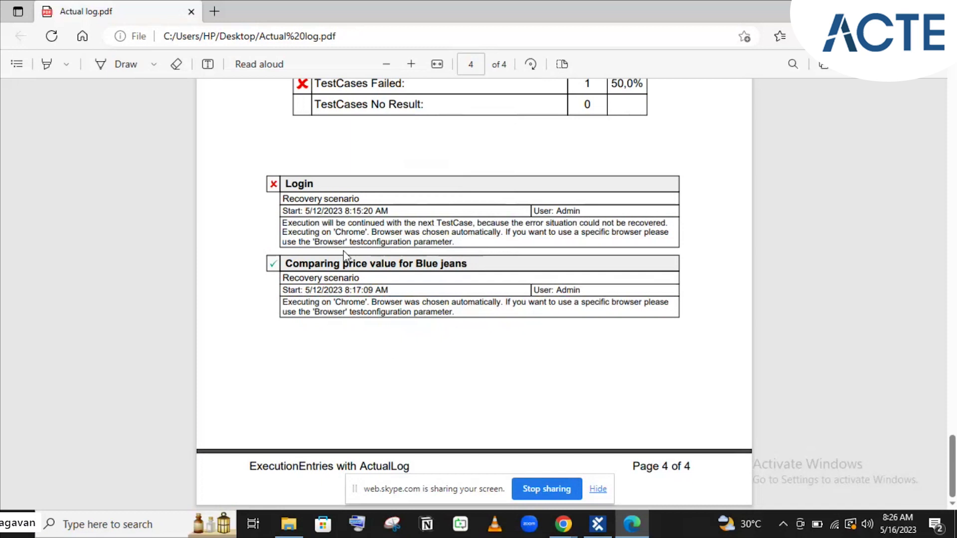
# Go back over the Execution Details chart and the Execution Summary table on page 3 of the Actual log report
pyautogui.scroll(1, 360, 257)
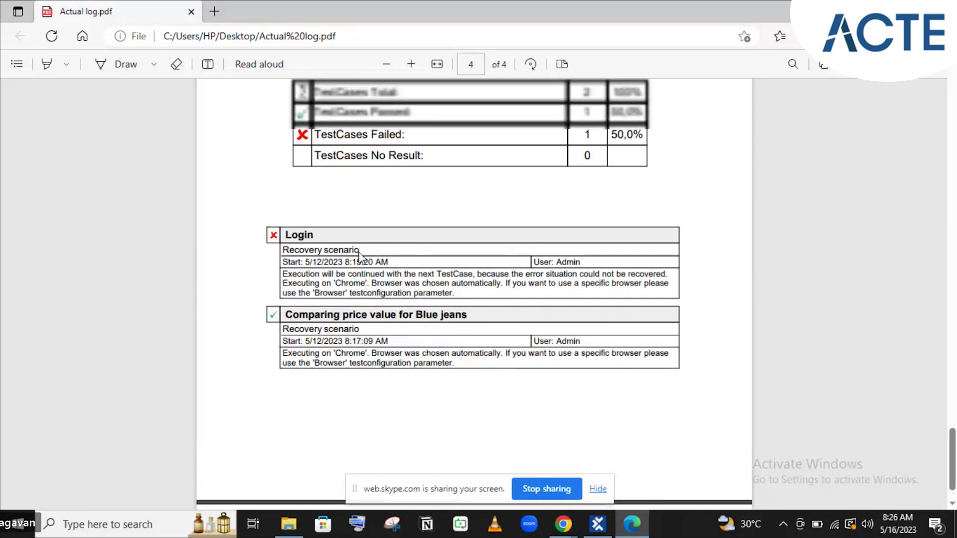
pyautogui.scroll(5, 360, 257)
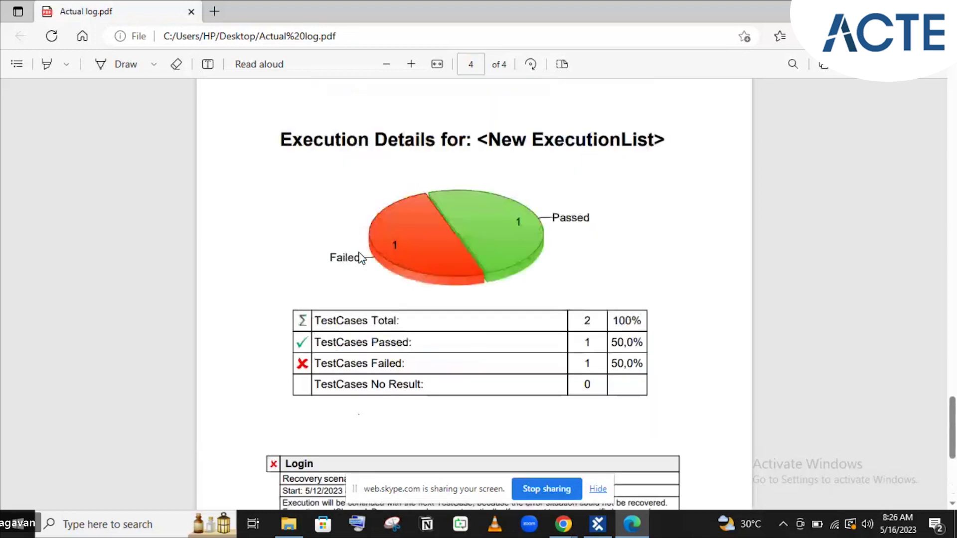
pyautogui.scroll(8, 362, 259)
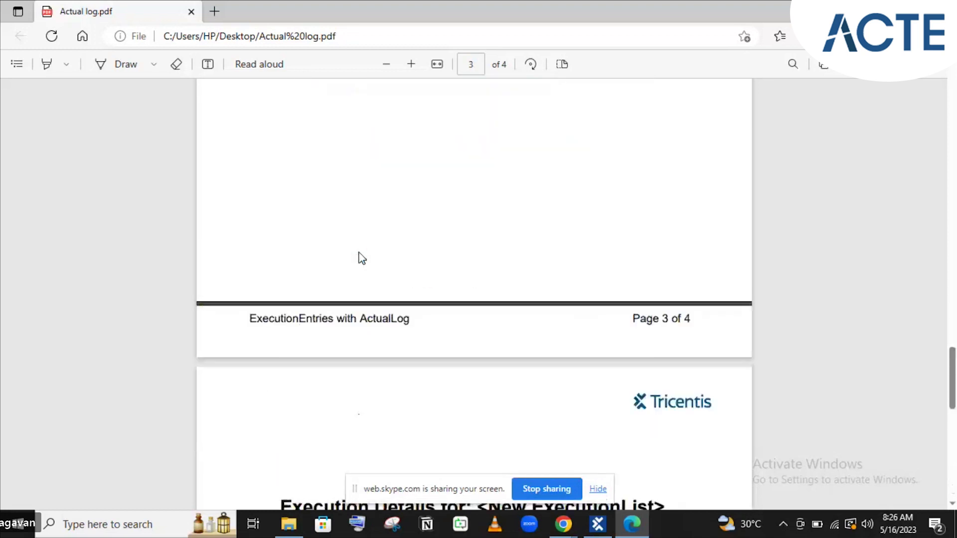
pyautogui.scroll(-7, 362, 258)
pyautogui.scroll(1, 359, 257)
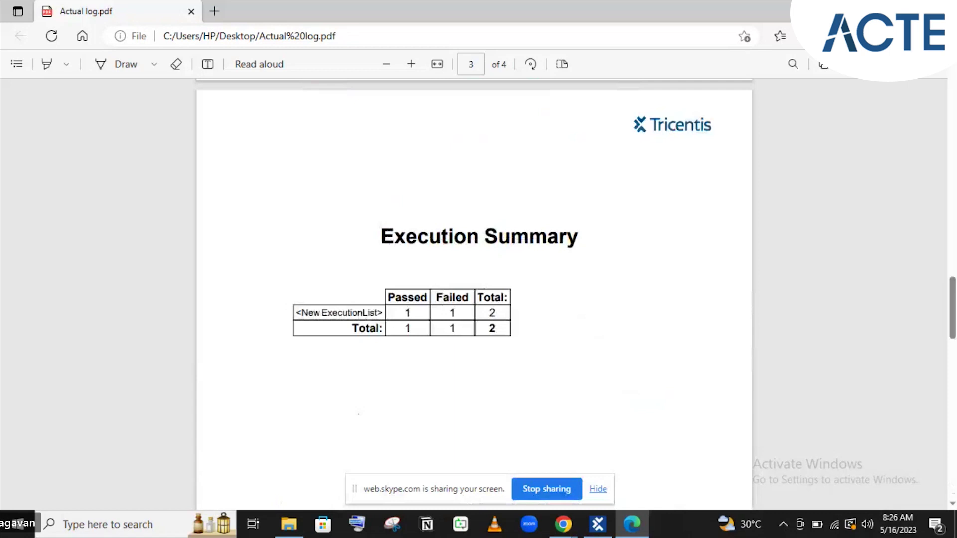
# Switch to File Explorer, open the Detail log report PDF from the Desktop folder and skim its pages
pyautogui.hotkey('alt', 'Tab')
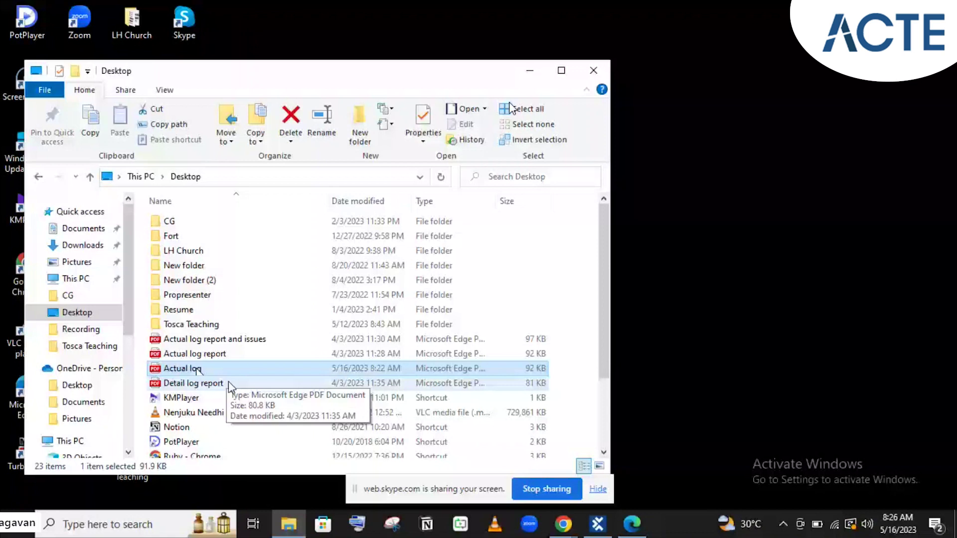
pyautogui.doubleClick(228, 384)
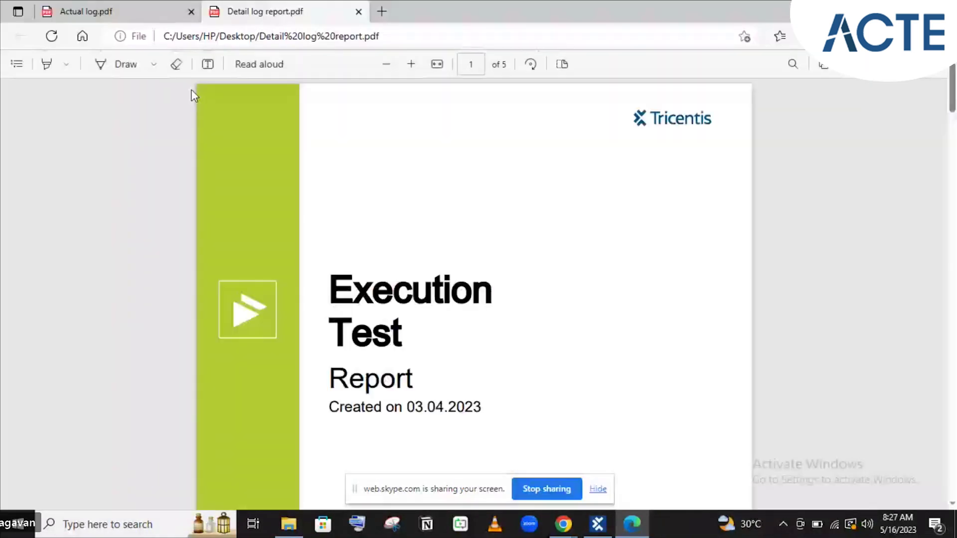
pyautogui.scroll(-20, 195, 95)
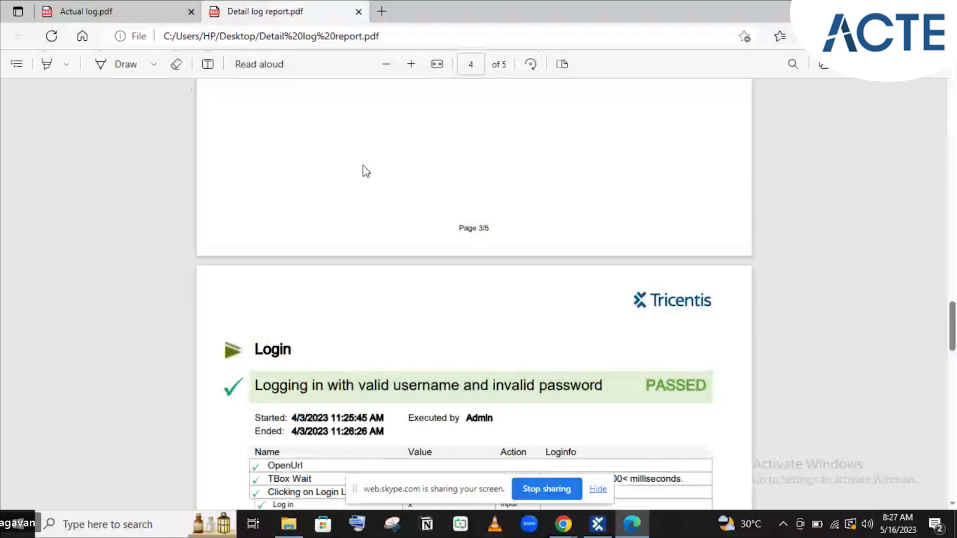
pyautogui.scroll(20, 524, 232)
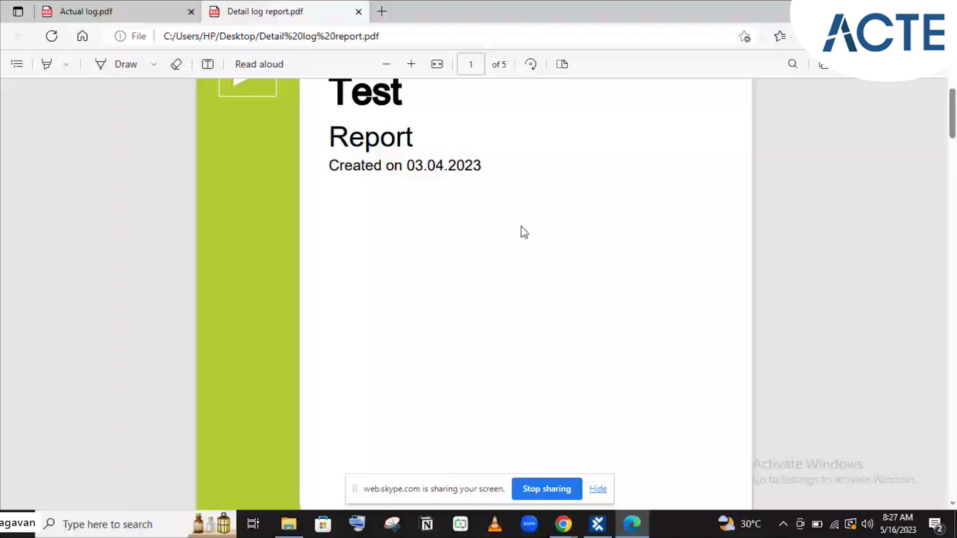
pyautogui.scroll(-15, 524, 232)
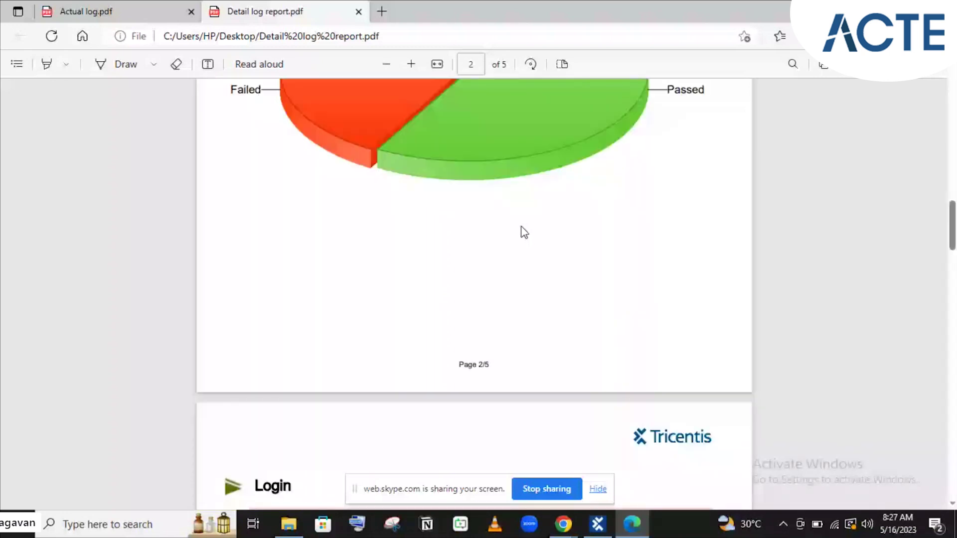
# Examine the step logs for the valid creds test on page 3 and the valid username and invalid password test on page 4
pyautogui.scroll(-3, 524, 232)
pyautogui.scroll(-5, 524, 232)
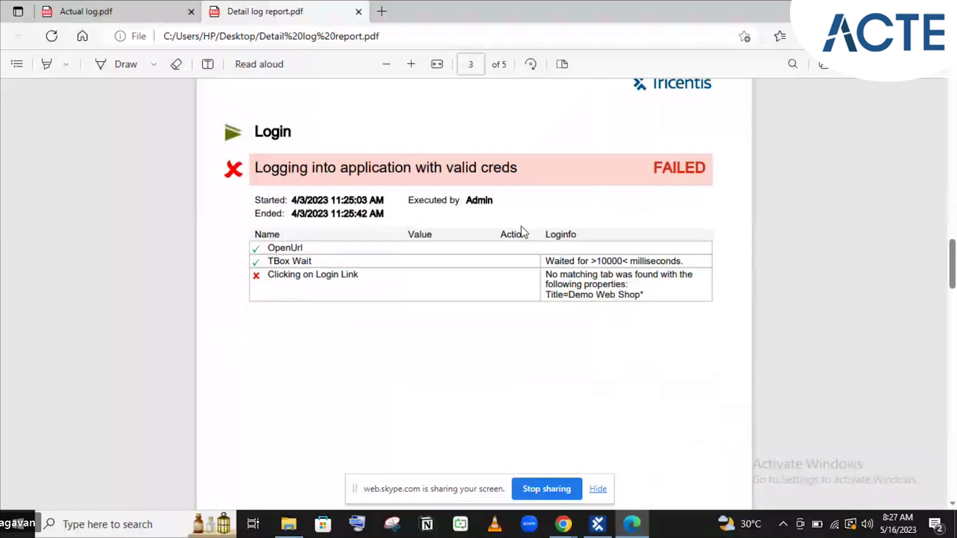
pyautogui.scroll(-1, 524, 233)
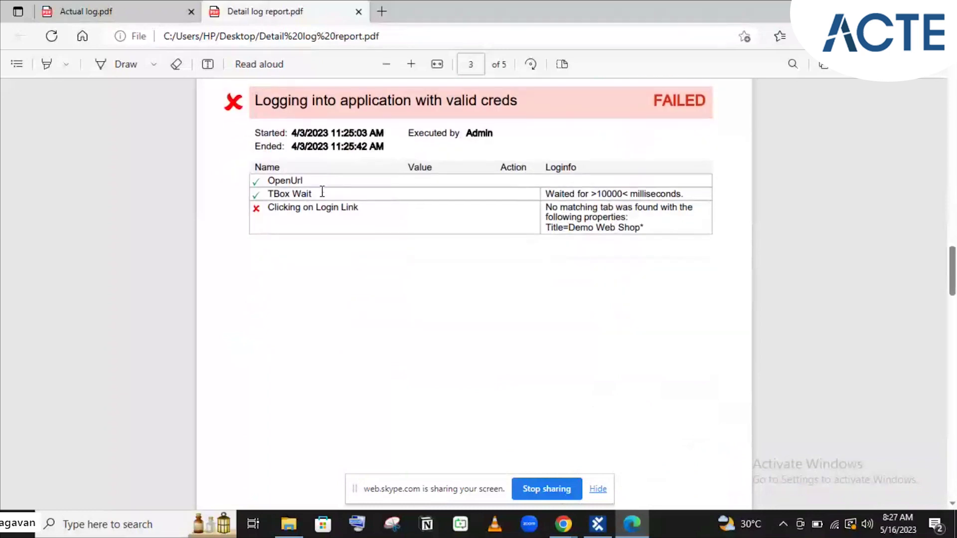
pyautogui.scroll(-8, 351, 188)
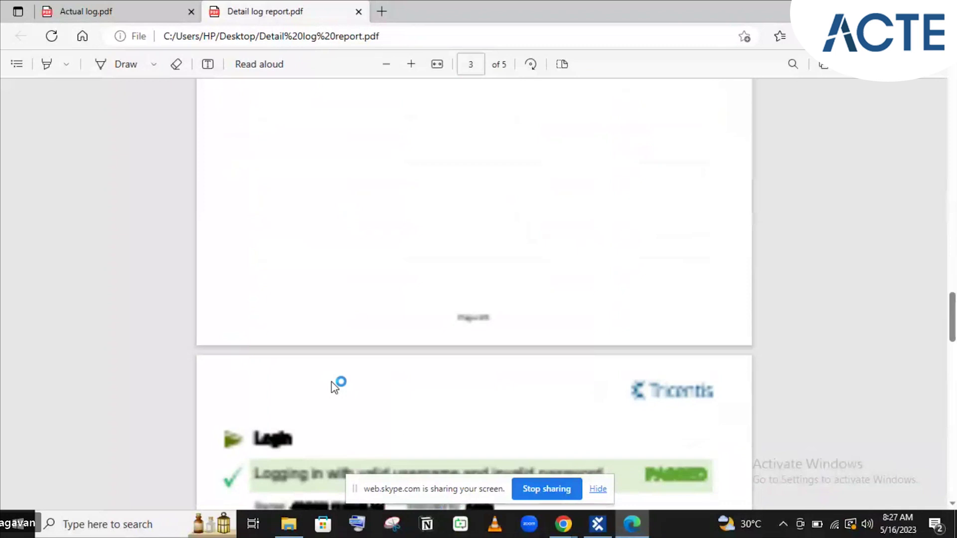
pyautogui.scroll(-5, 334, 388)
pyautogui.scroll(-3, 334, 386)
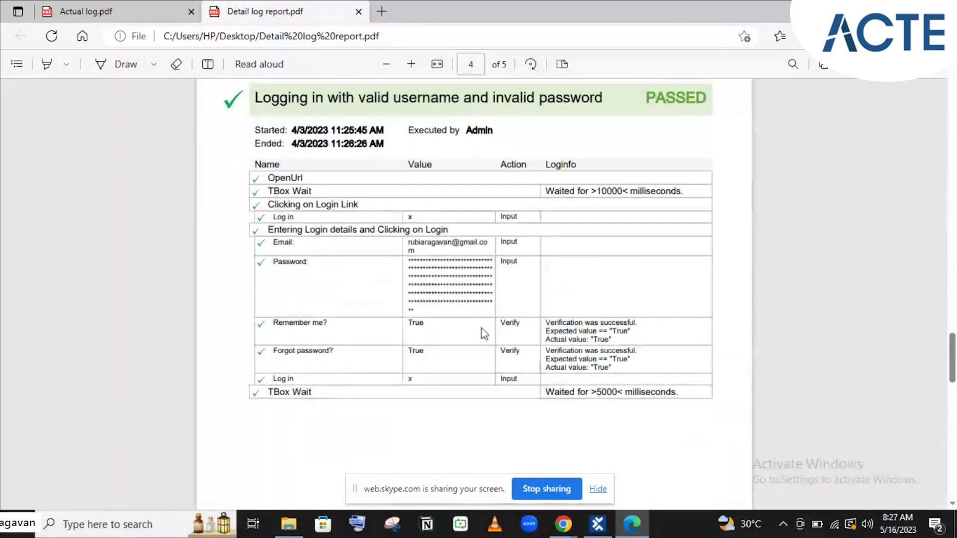
pyautogui.scroll(-1, 484, 362)
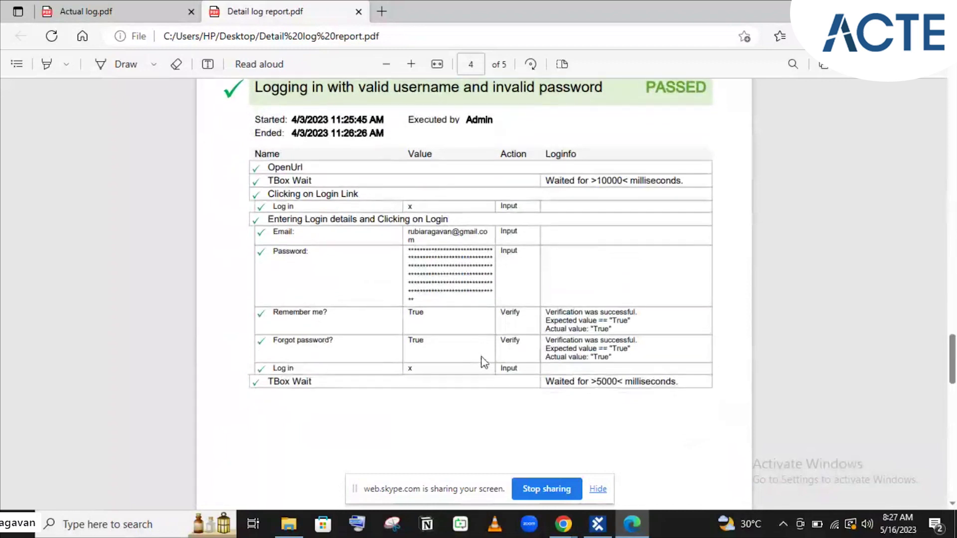
pyautogui.scroll(-1, 481, 357)
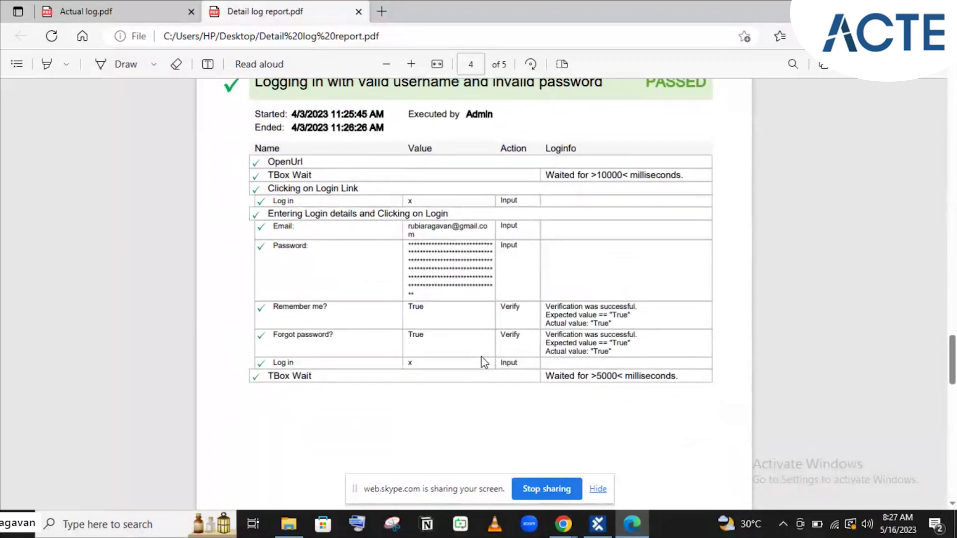
# Examine the step log of the invalid username and password test on page 5, and revisit the page 4 log
pyautogui.scroll(-10, 481, 356)
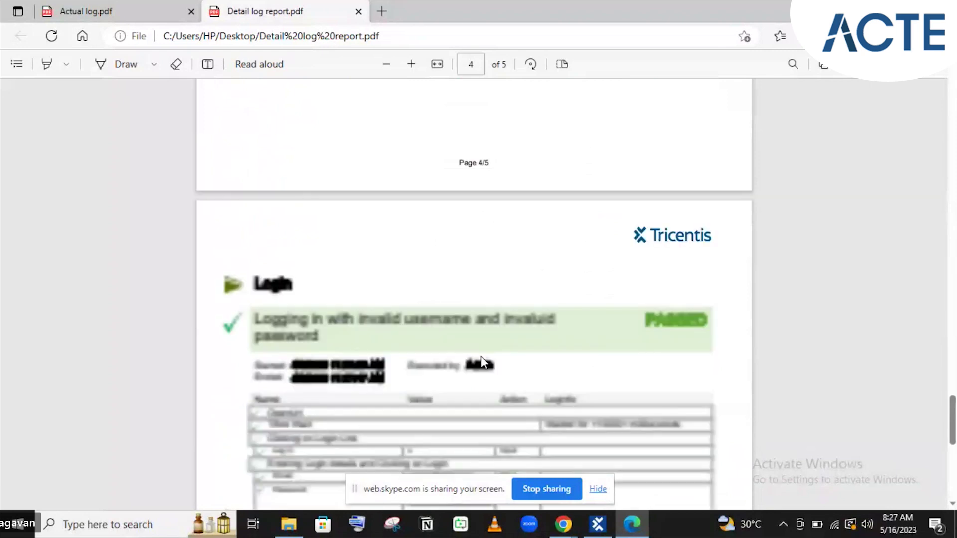
pyautogui.scroll(-5, 480, 356)
pyautogui.scroll(-2, 481, 362)
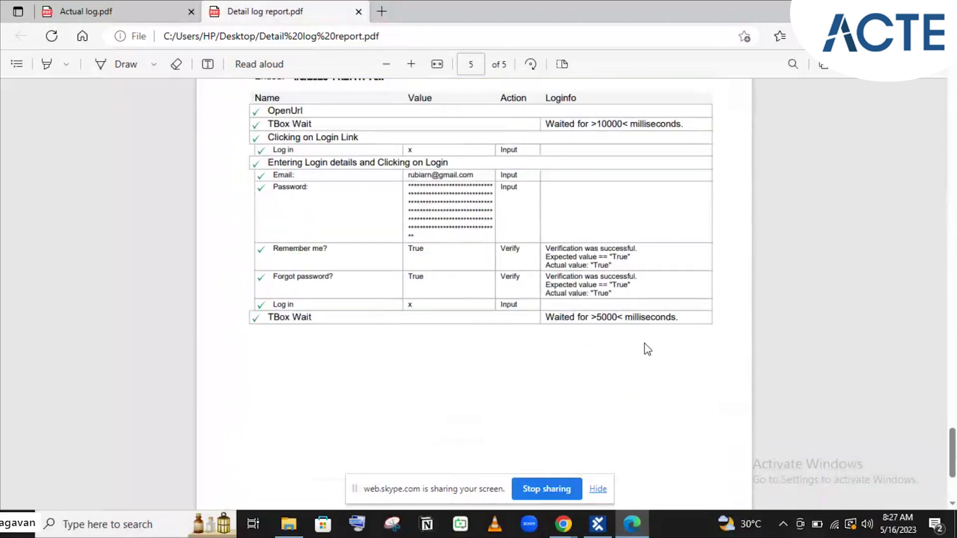
pyautogui.scroll(-3, 645, 348)
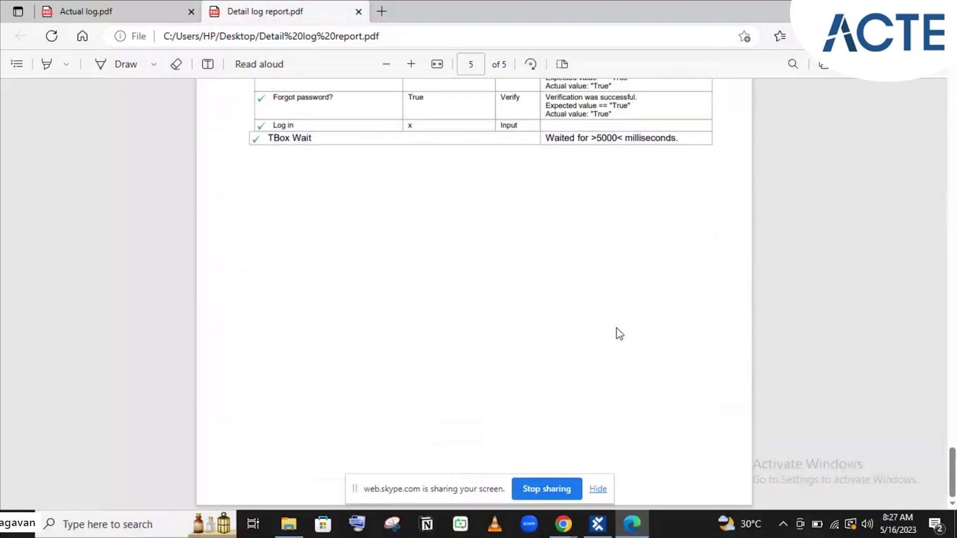
pyautogui.scroll(1, 620, 333)
pyautogui.scroll(2, 619, 333)
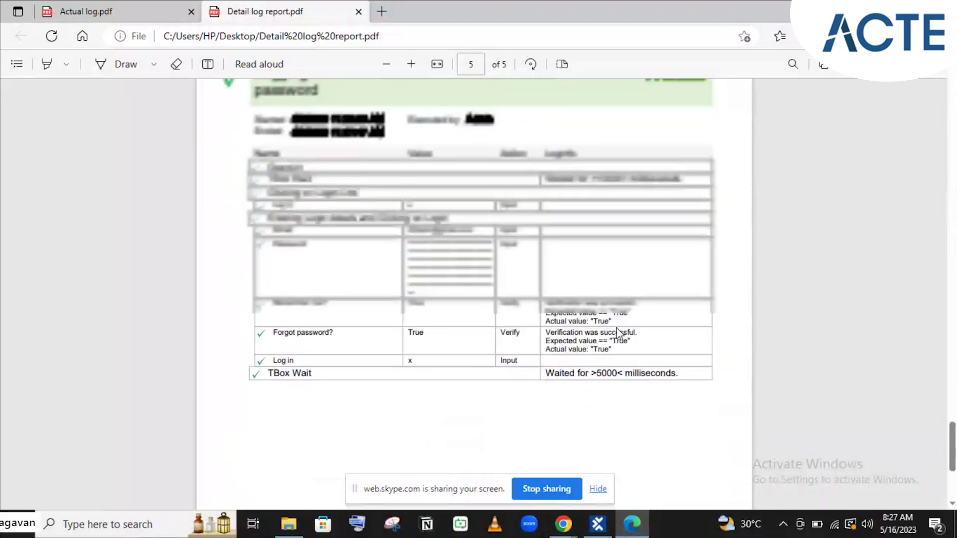
pyautogui.scroll(4, 618, 333)
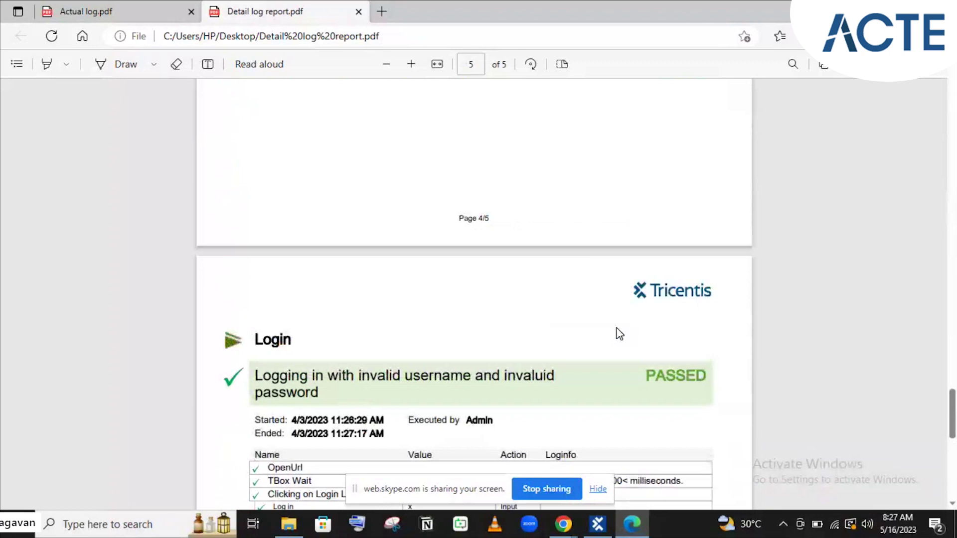
pyautogui.scroll(3, 619, 334)
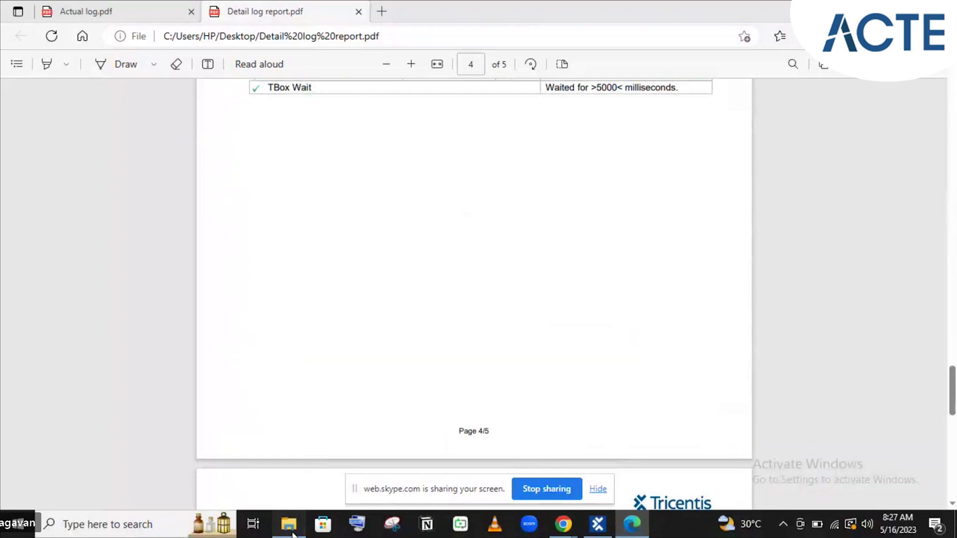
pyautogui.scroll(4, 481, 188)
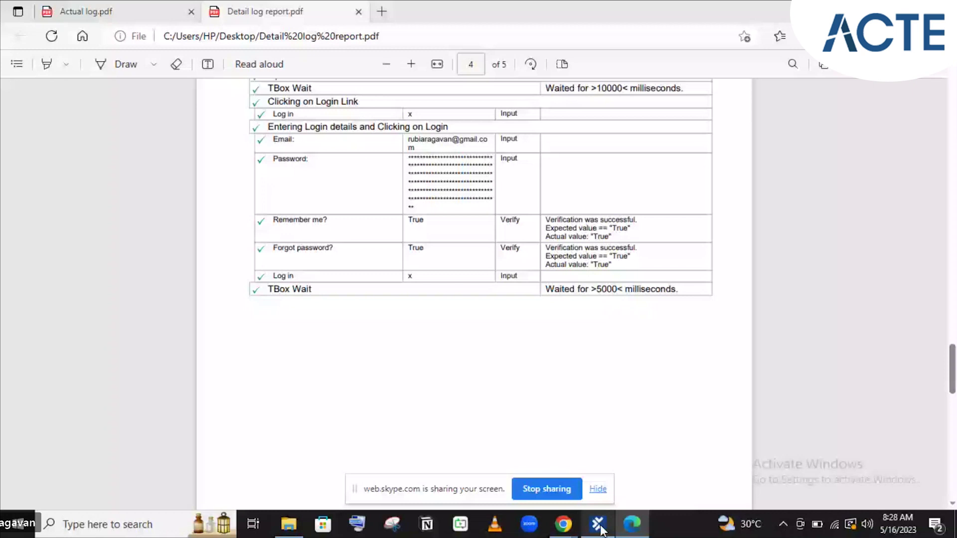
# Check the execution list in Tosca Commander, then return to Actual log.pdf in Microsoft Edge and review its summary, chart and execution details
pyautogui.click(599, 524)
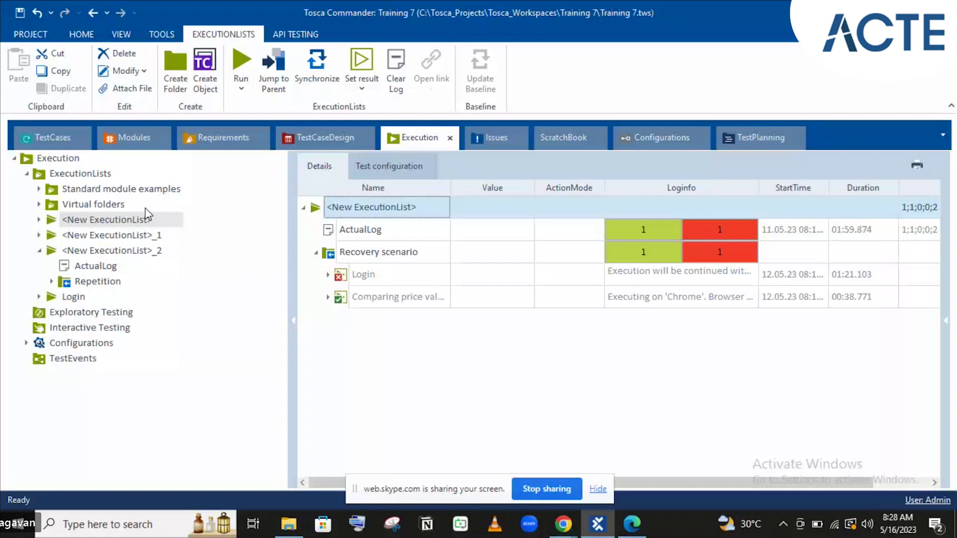
pyautogui.hotkey('alt', 'Tab')
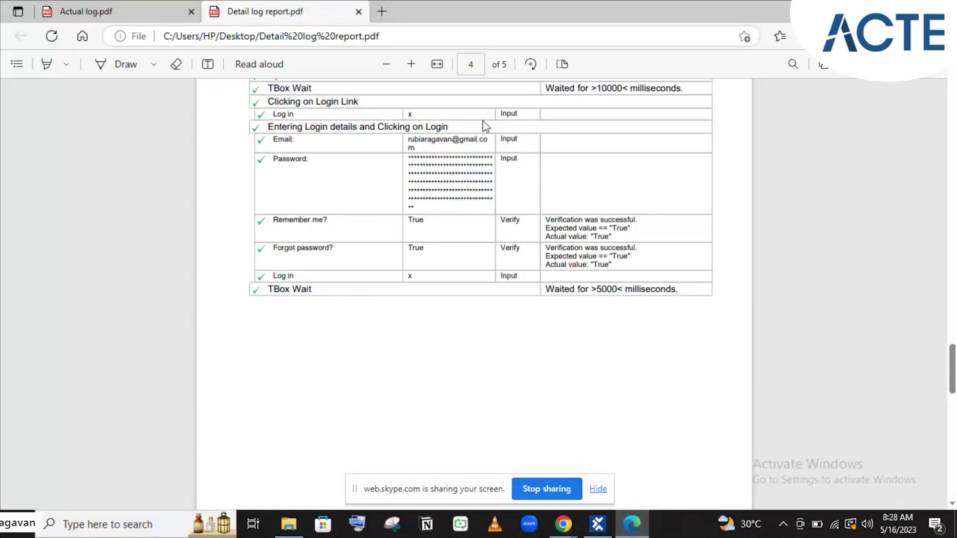
pyautogui.click(42, 6)
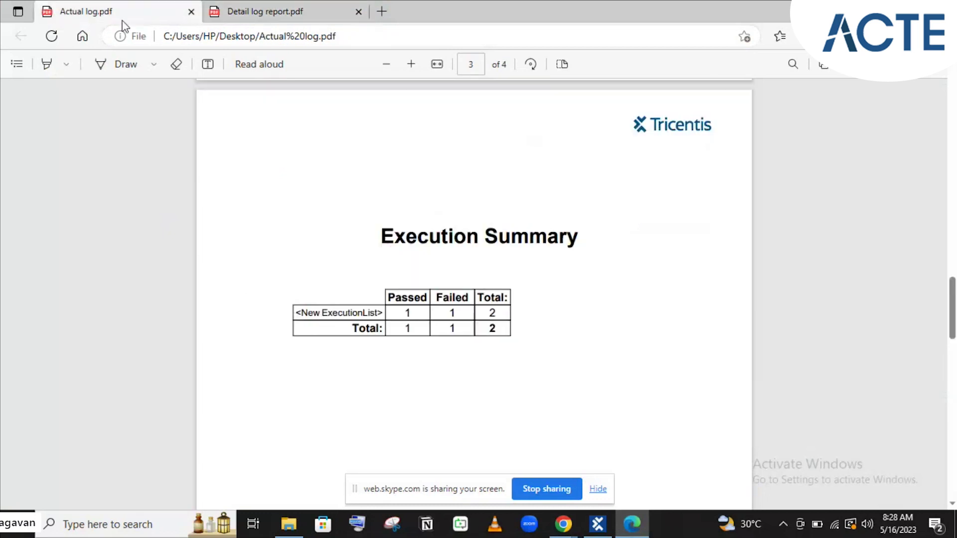
pyautogui.scroll(4, 285, 439)
pyautogui.scroll(4, 285, 438)
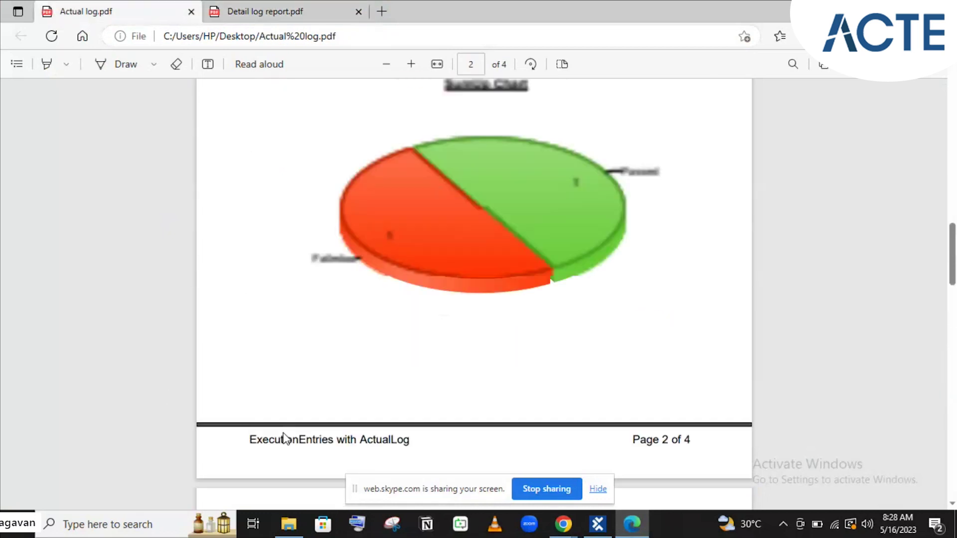
pyautogui.scroll(4, 285, 439)
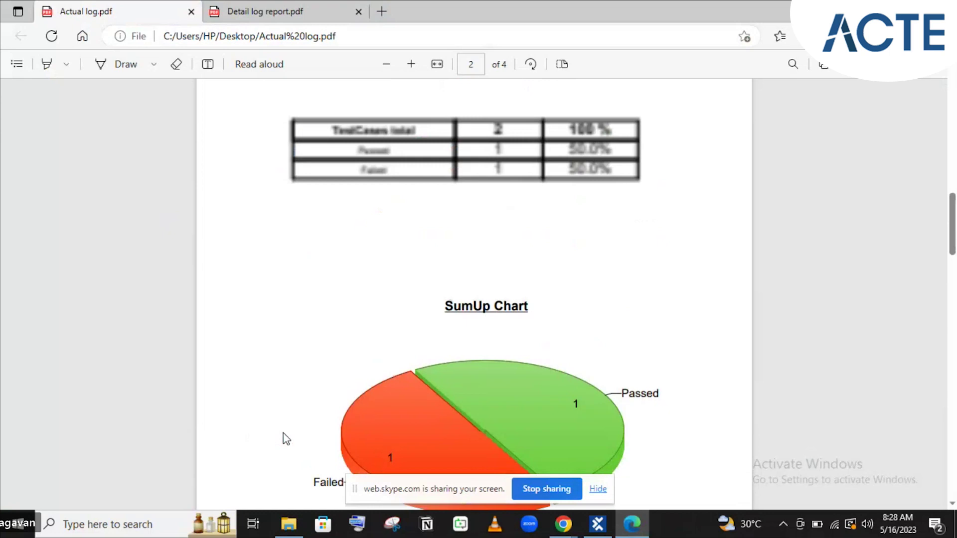
pyautogui.scroll(10, 285, 439)
pyautogui.scroll(-12, 285, 439)
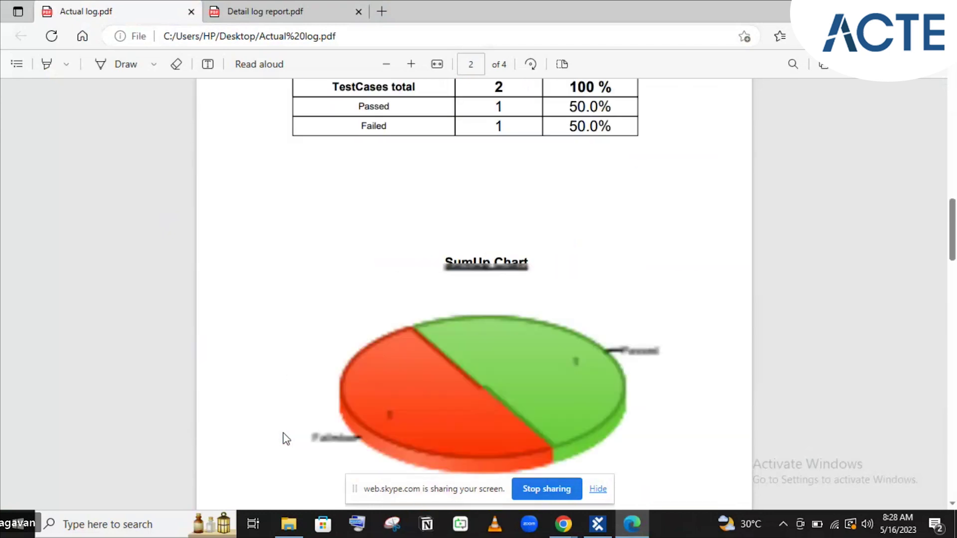
pyautogui.scroll(-8, 285, 439)
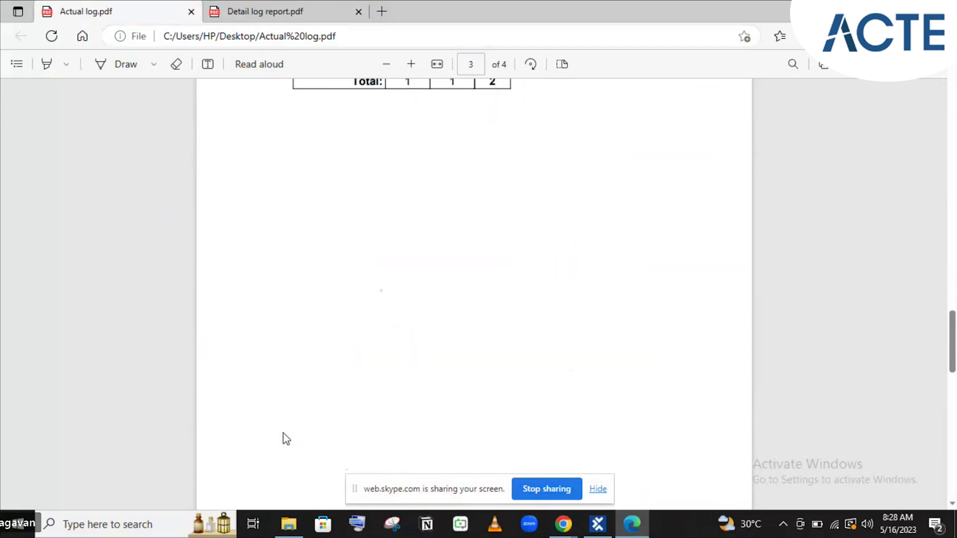
pyautogui.scroll(-5, 285, 439)
pyautogui.scroll(-4, 285, 439)
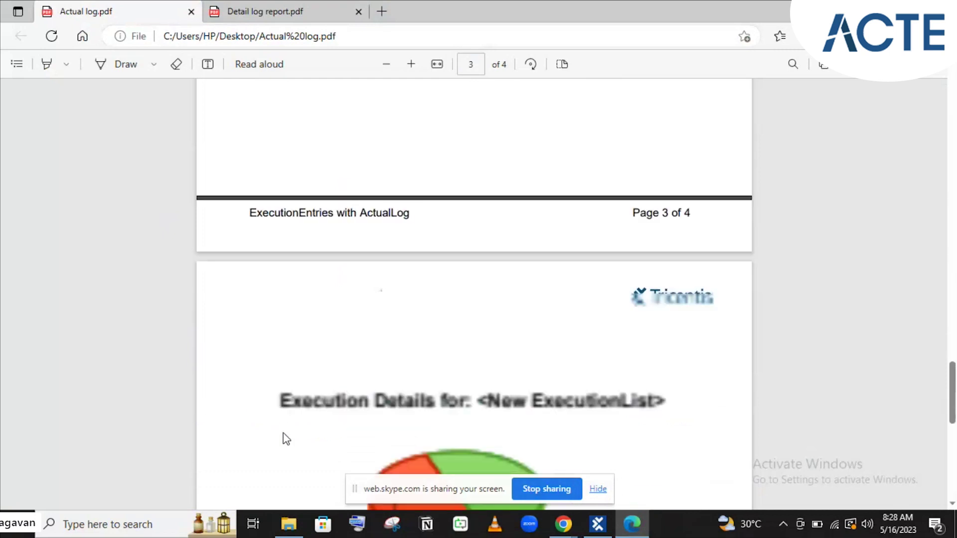
pyautogui.scroll(-5, 285, 439)
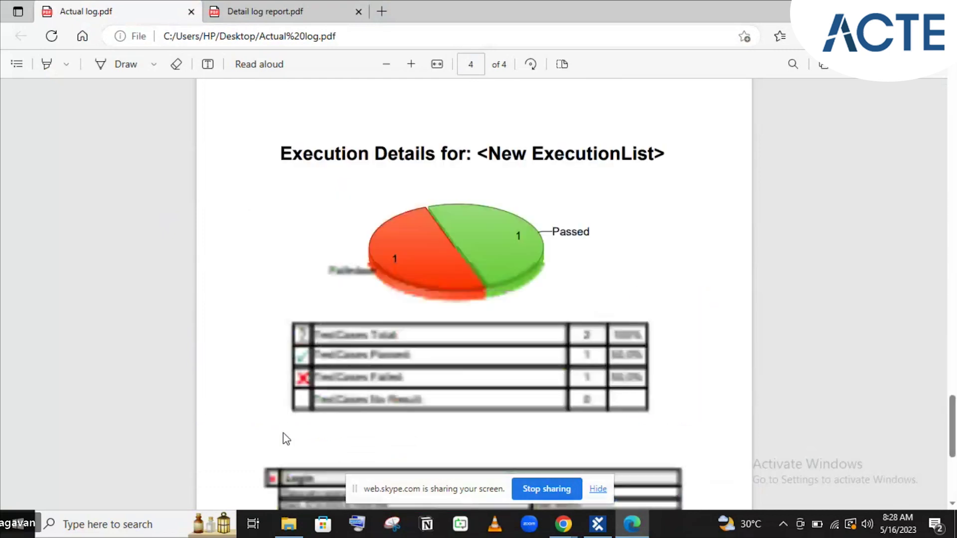
# Examine the Login and Comparing price value for Blue jeans entries on page 4 of Actual log.pdf against the execution list in Tosca Commander
pyautogui.scroll(-4, 286, 438)
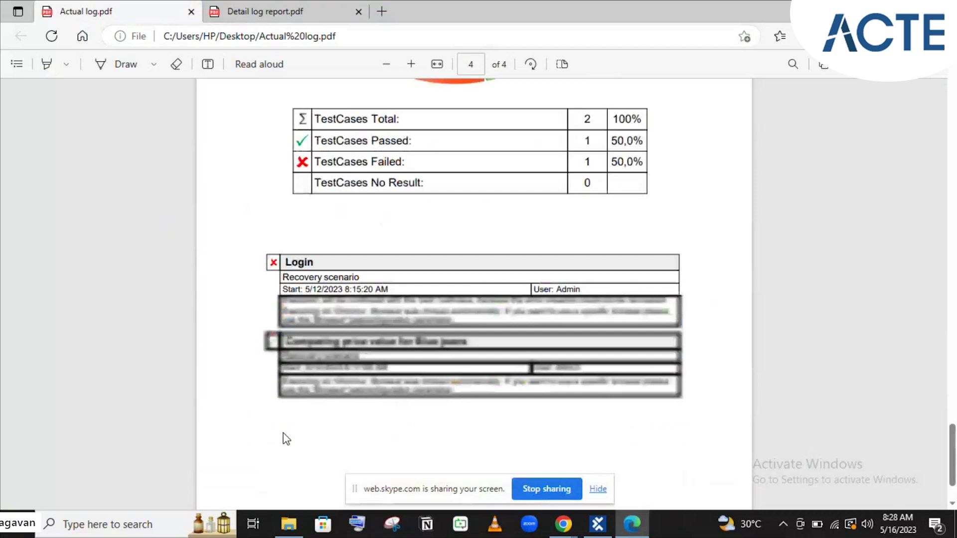
pyautogui.scroll(4, 286, 439)
pyautogui.scroll(-4, 286, 439)
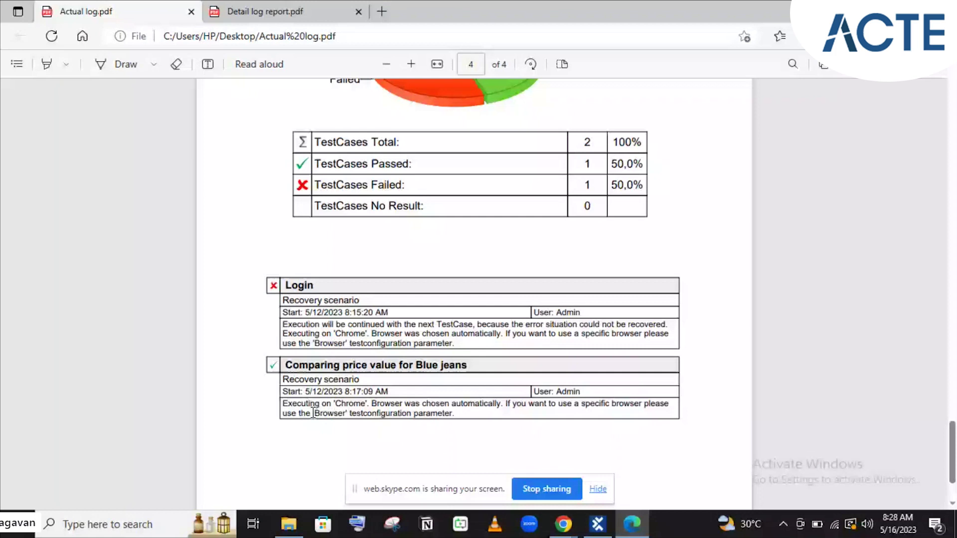
pyautogui.moveTo(469, 332); pyautogui.dragTo(447, 344)
pyautogui.tripleClick(445, 343)
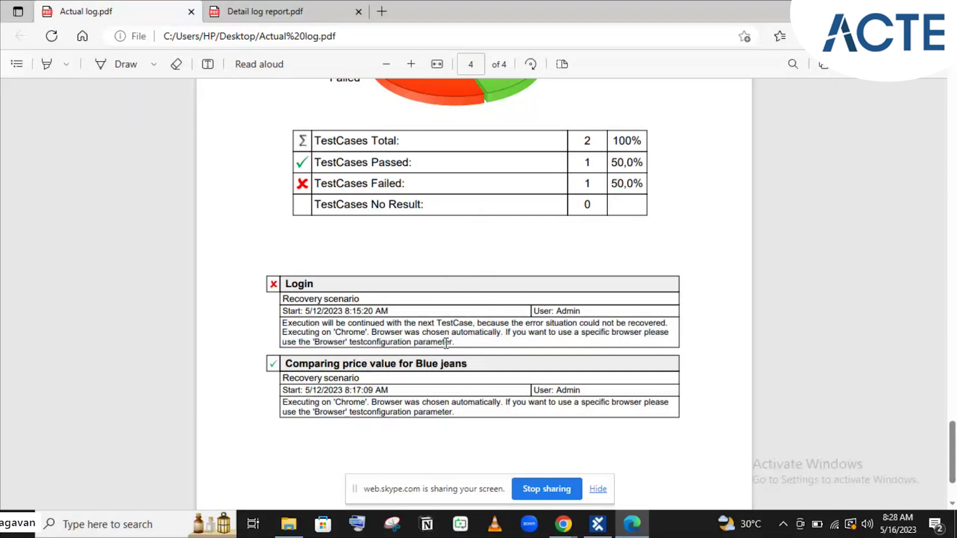
pyautogui.click(462, 305)
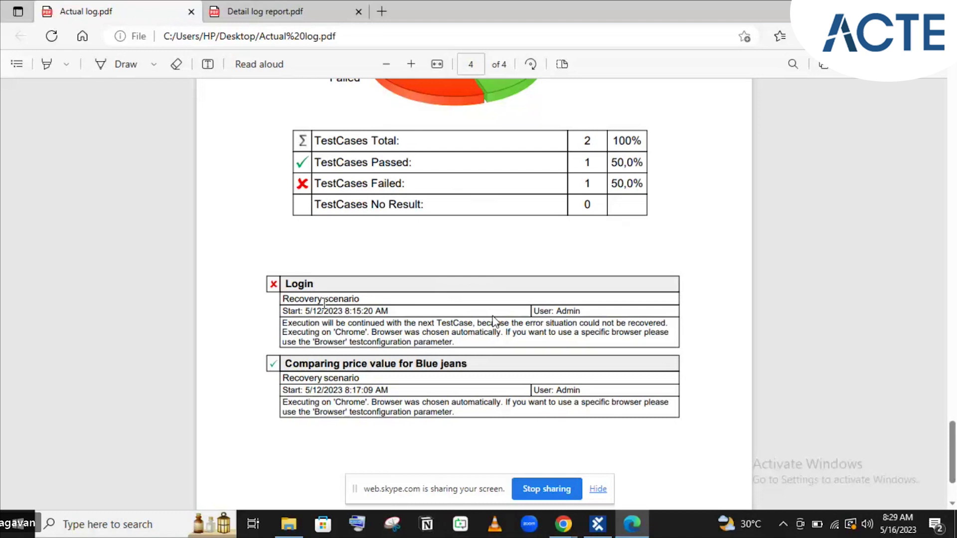
pyautogui.hotkey('alt', 'Tab')
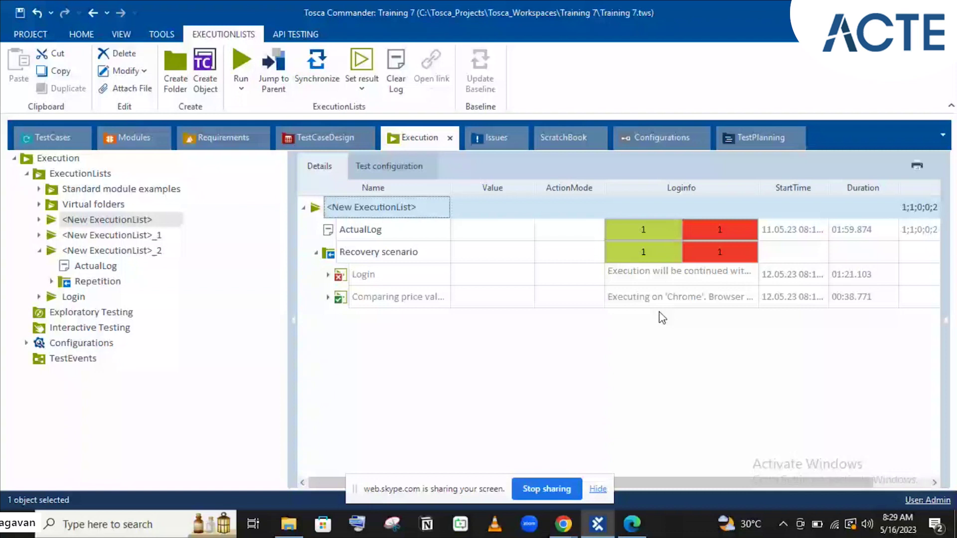
pyautogui.hotkey('alt', 'Tab')
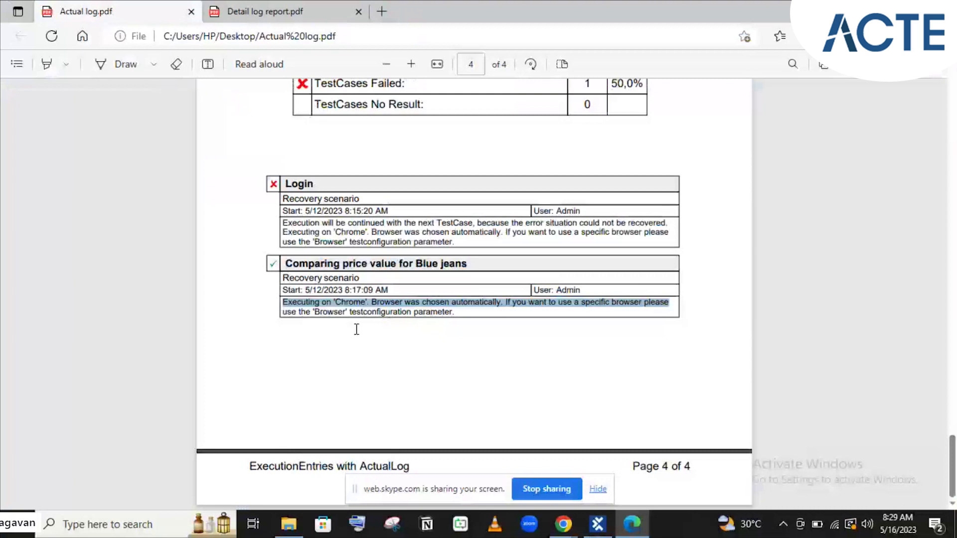
# Switch to Detail log report.pdf and review the step logs of the invalid login tests on pages 4 and 5
pyautogui.click(258, 3)
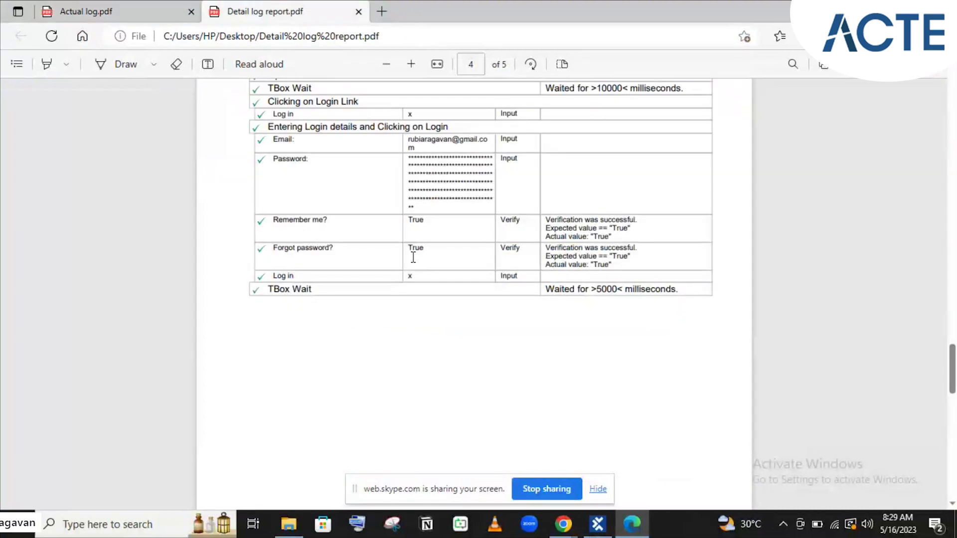
pyautogui.scroll(3, 413, 257)
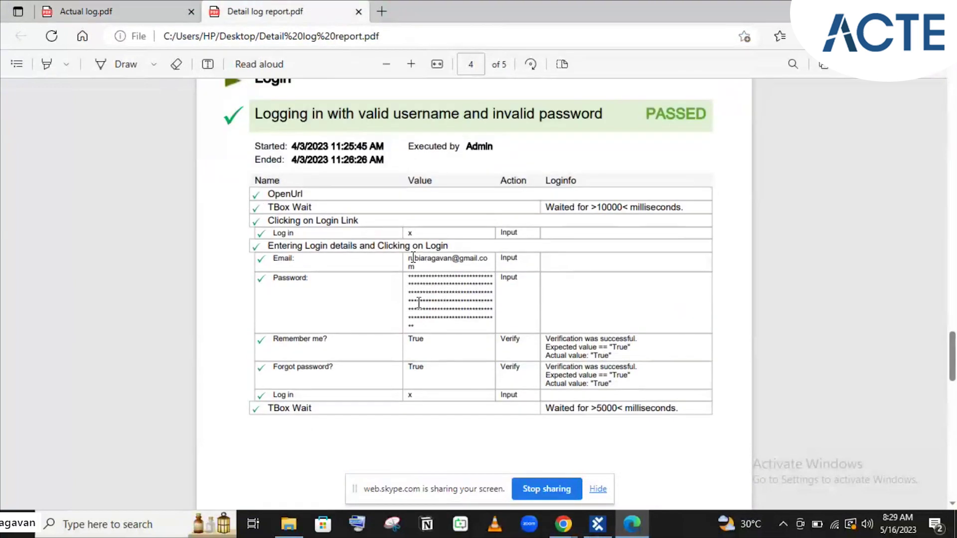
pyautogui.scroll(-2, 413, 305)
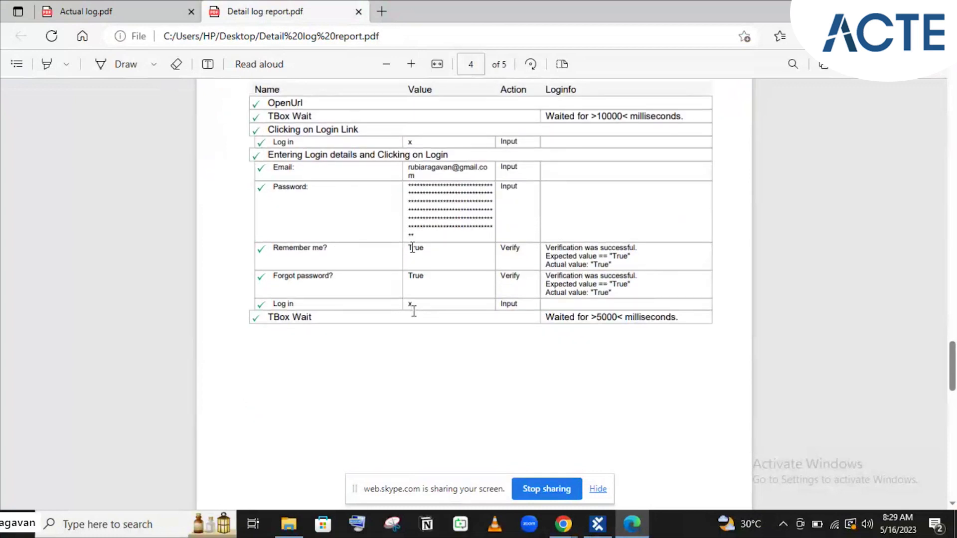
pyautogui.scroll(-2, 440, 231)
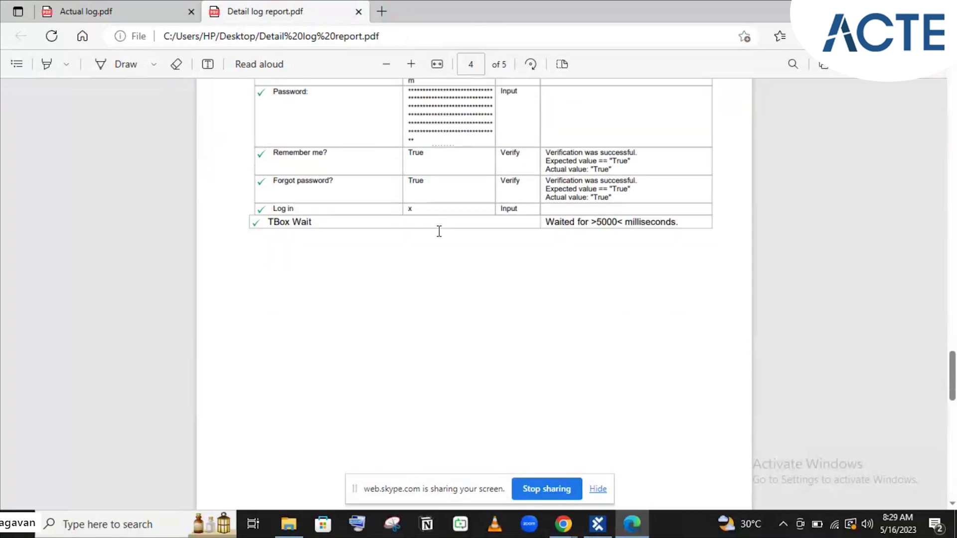
pyautogui.scroll(-7, 439, 231)
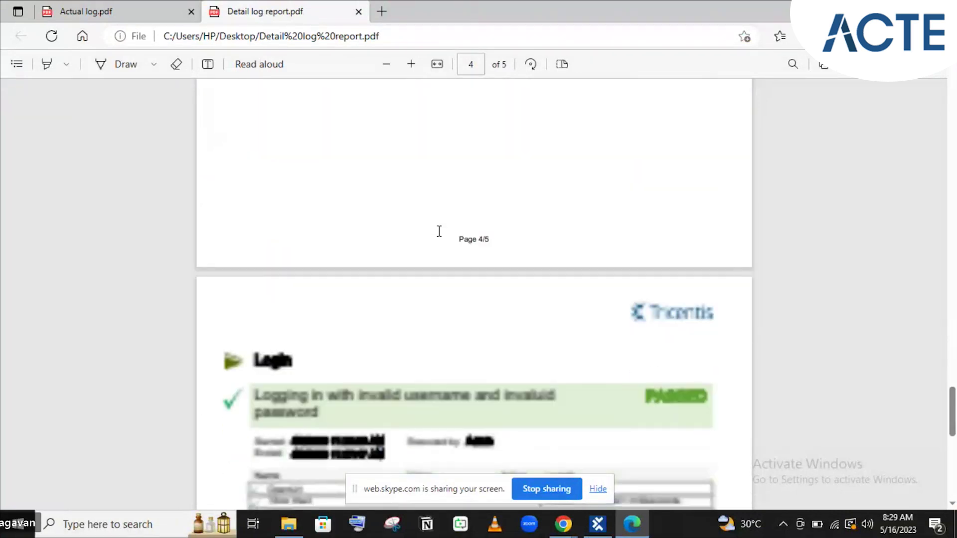
pyautogui.scroll(-4, 439, 231)
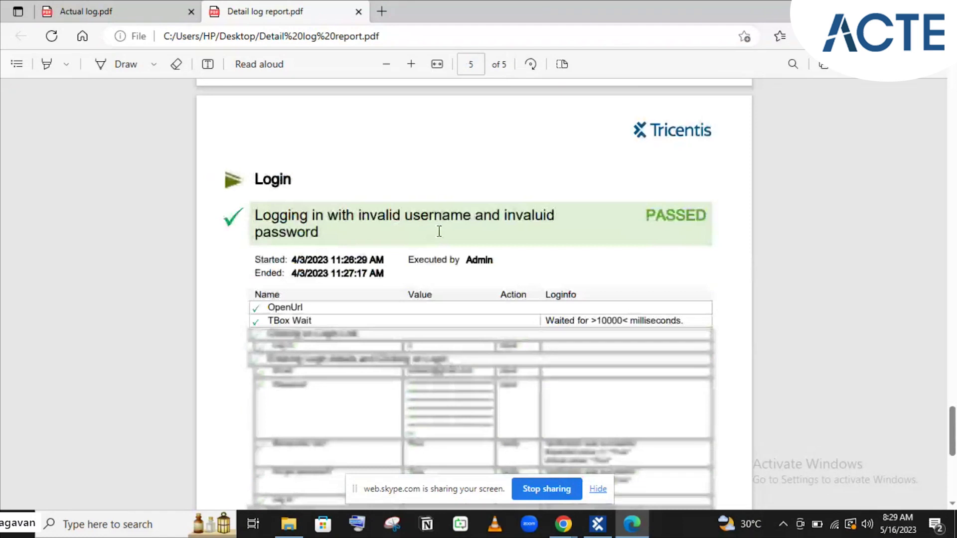
pyautogui.scroll(-8, 439, 231)
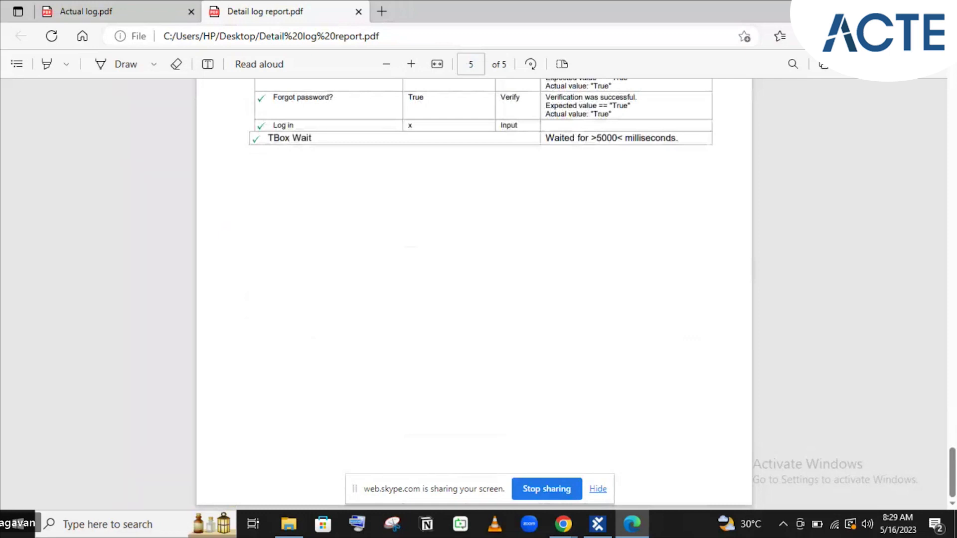
# Switch to Tosca Commander, review the overall contents of the ExecutionLists folder and collapse it in the Execution tree
pyautogui.click(613, 523)
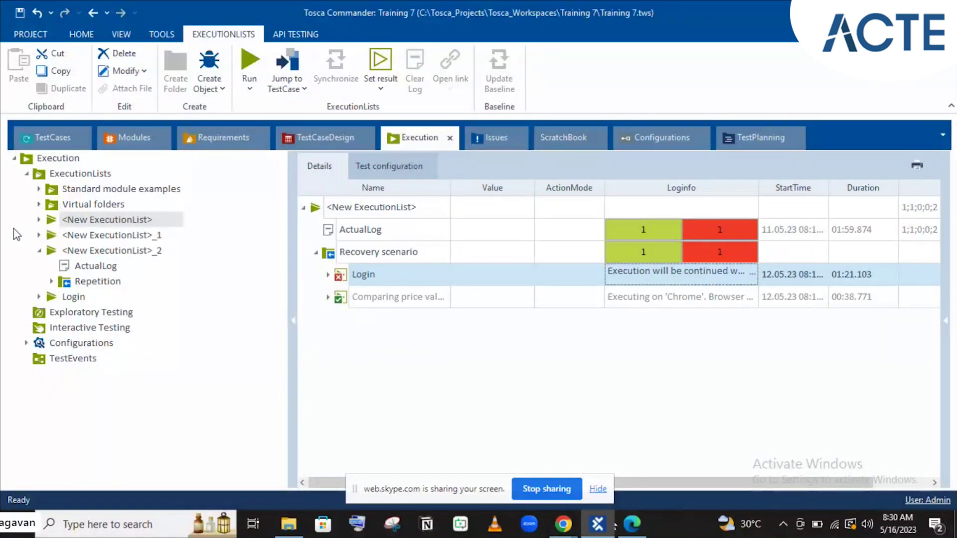
pyautogui.click(38, 261)
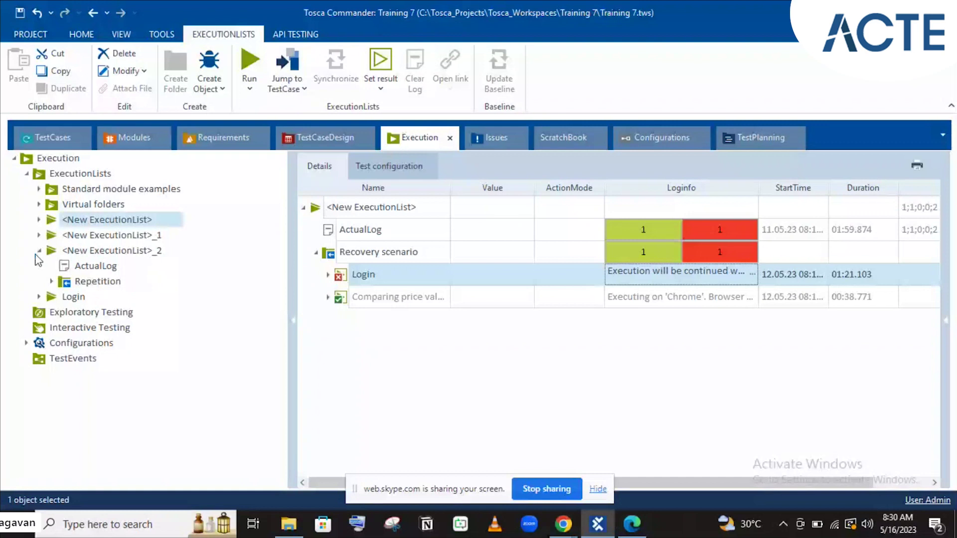
pyautogui.click(39, 251)
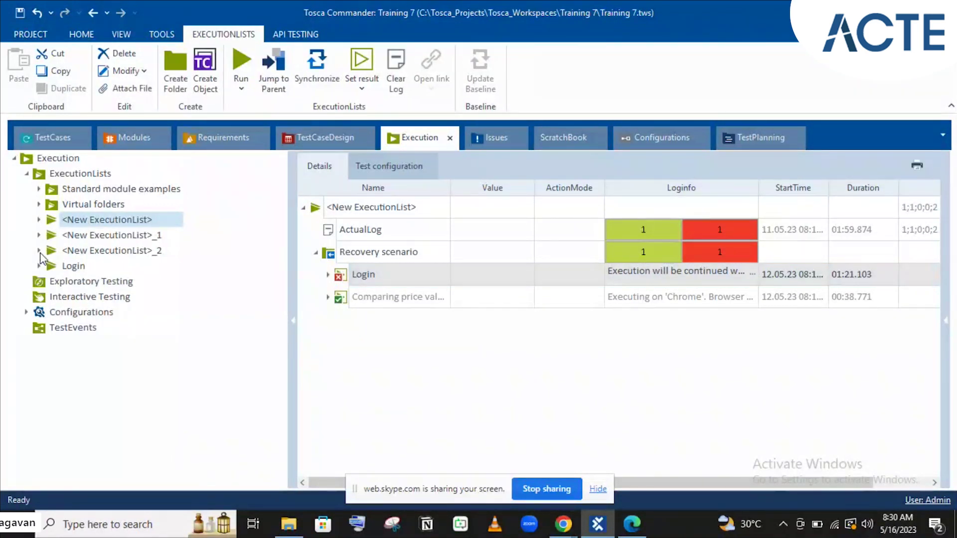
pyautogui.click(39, 251)
pyautogui.click(26, 174)
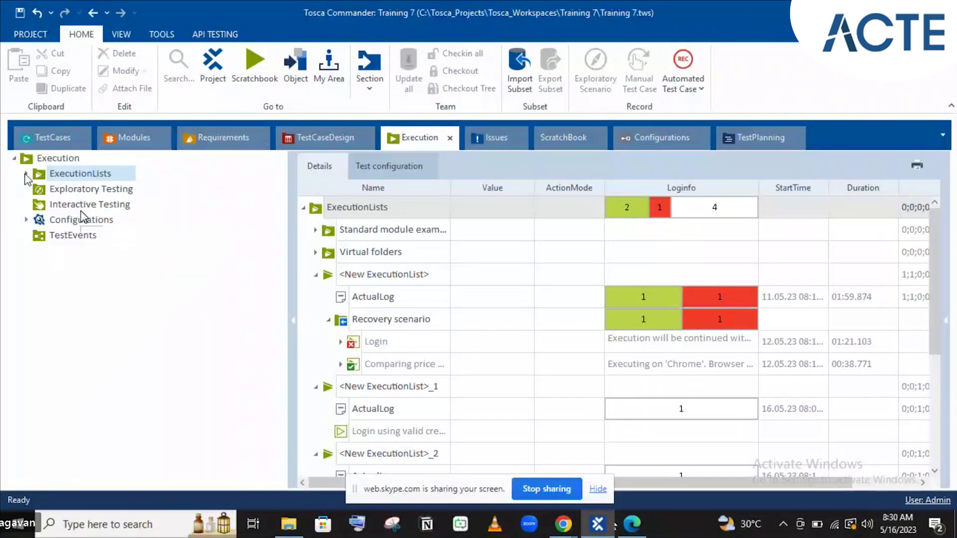
pyautogui.click(26, 174)
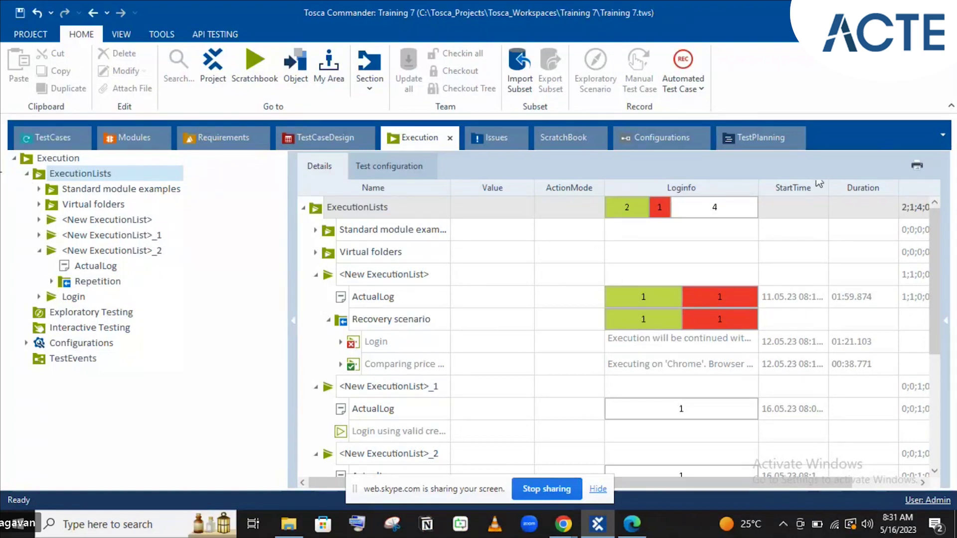
pyautogui.click(27, 175)
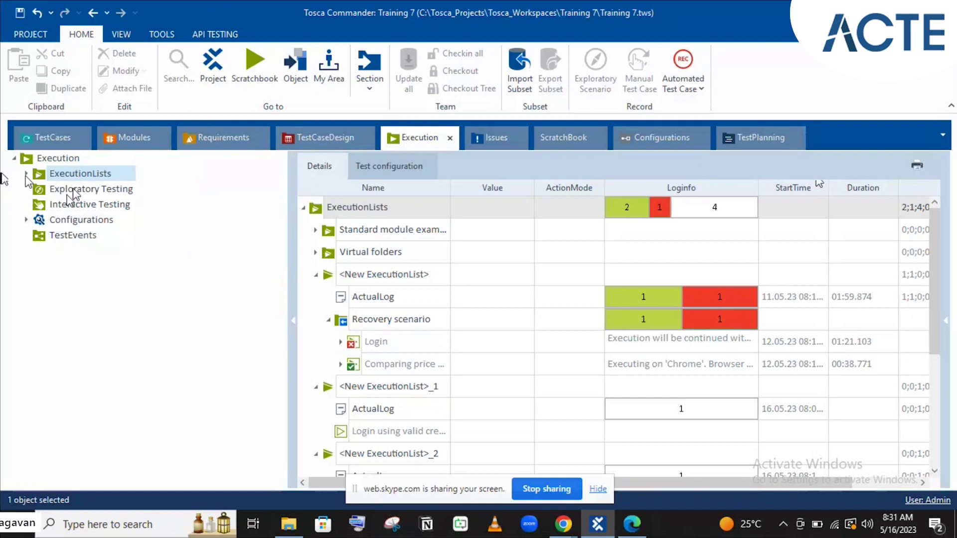
# Look through the Exploratory Testing, Interactive Testing and TestEvents folders, and return to the ExecutionLists folder
pyautogui.click(75, 192)
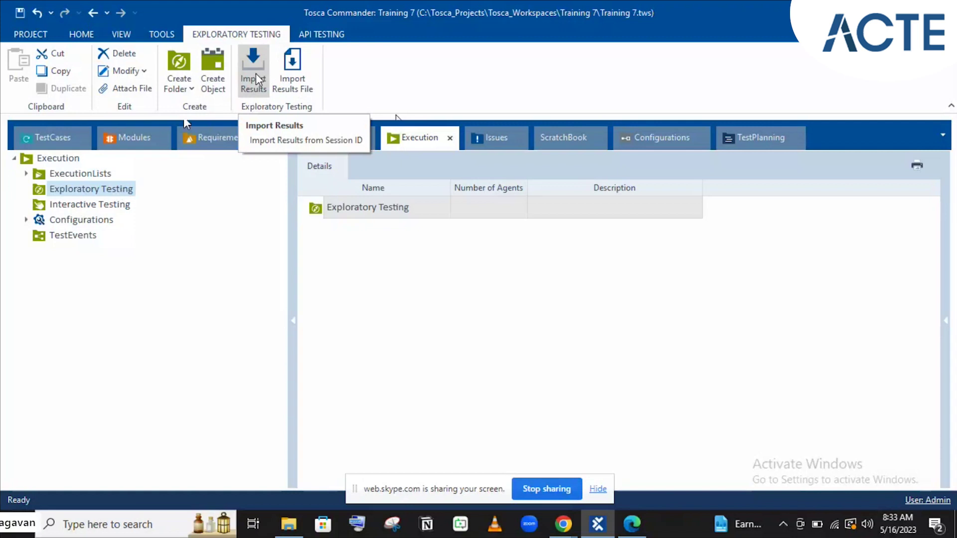
pyautogui.click(106, 206)
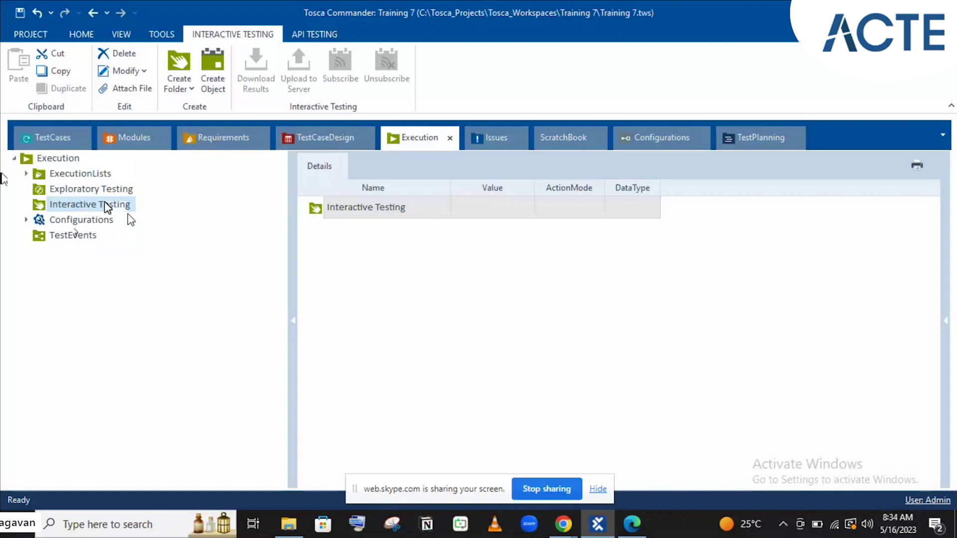
pyautogui.click(57, 243)
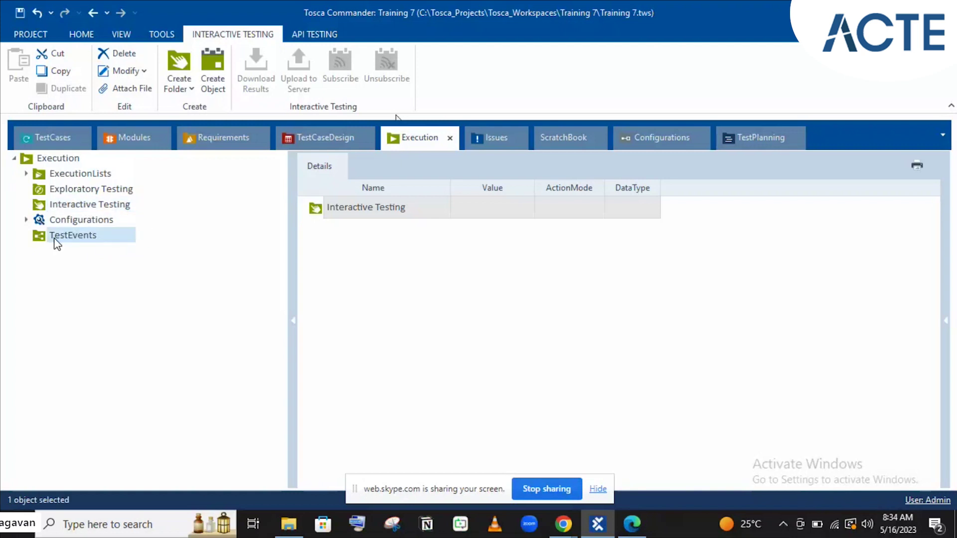
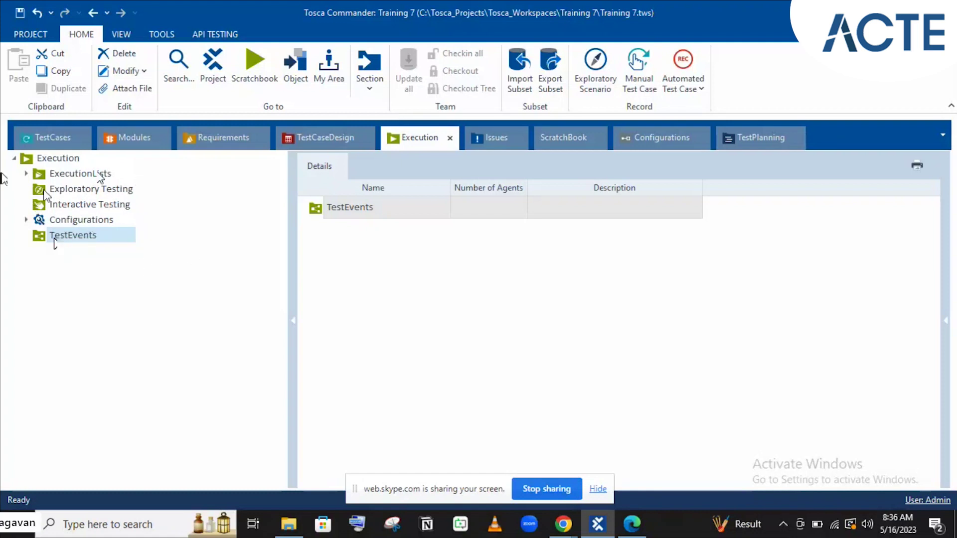
pyautogui.click(39, 177)
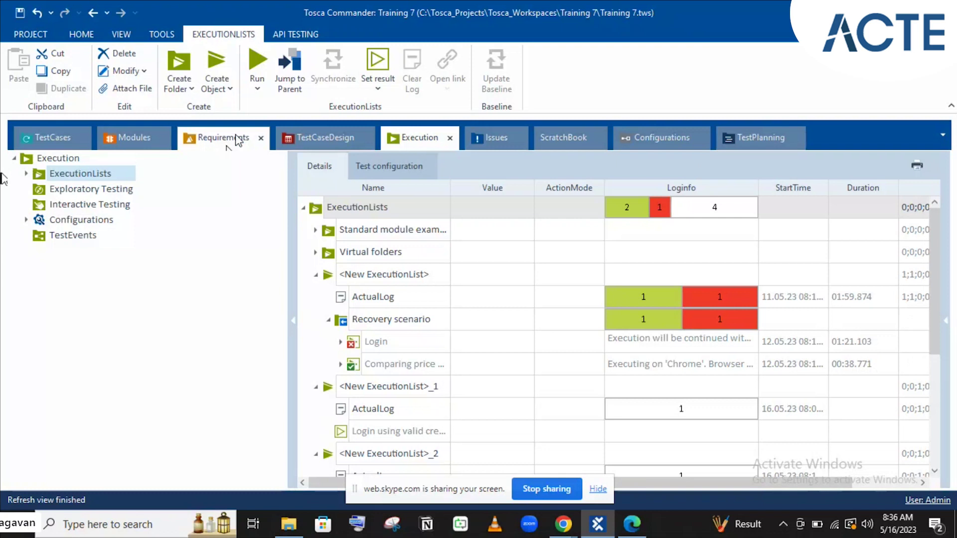
# Open the Requirements section, detach it as a floating window and dock it back among the other sections
pyautogui.click(237, 140)
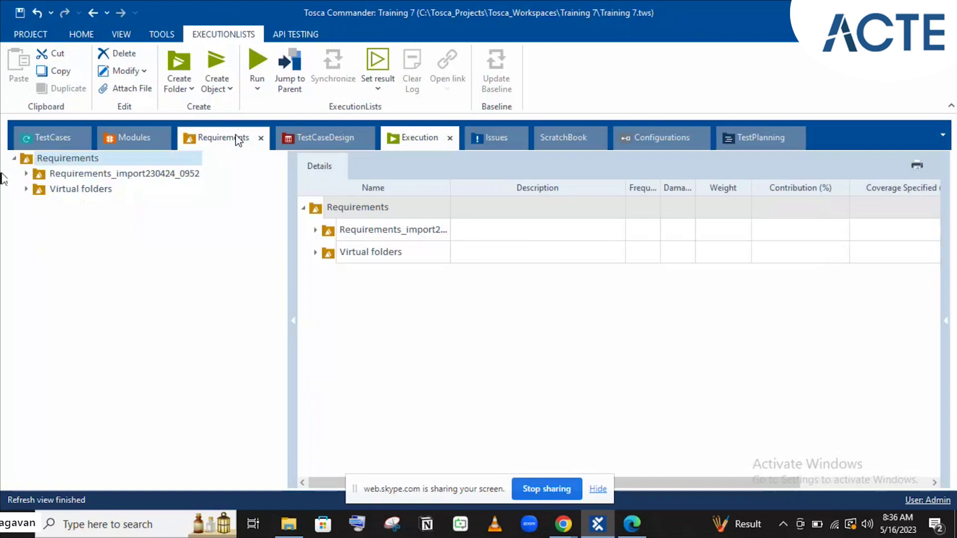
pyautogui.doubleClick(236, 136)
pyautogui.click(236, 134)
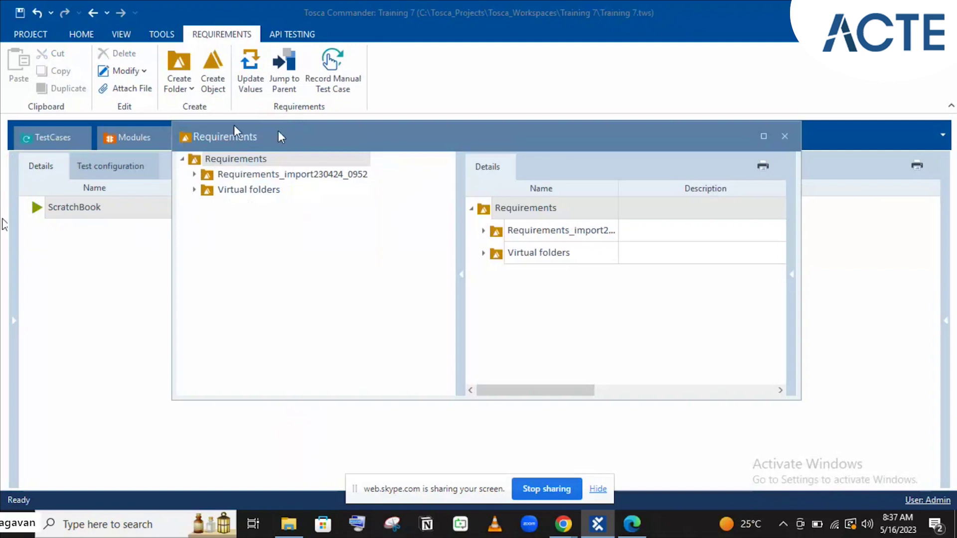
pyautogui.doubleClick(234, 127)
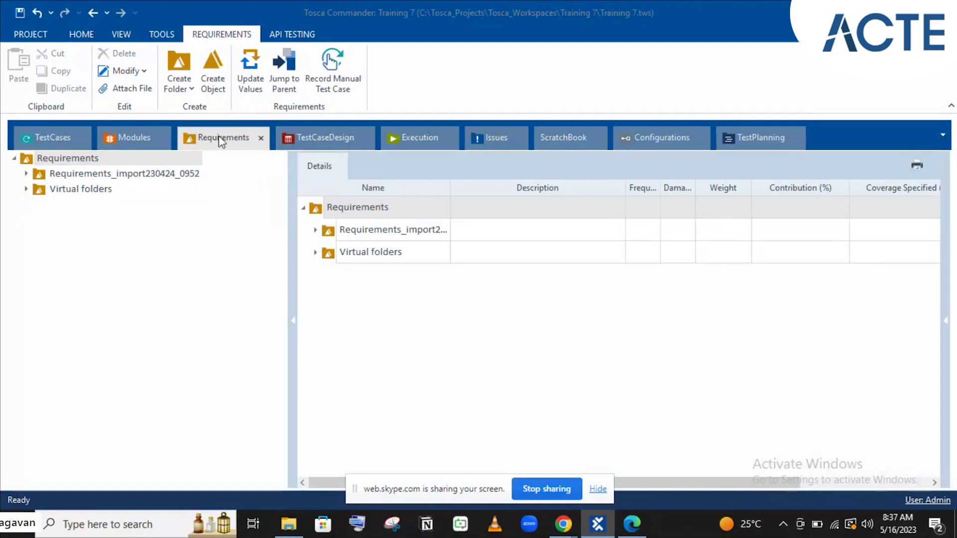
# Create a folder named "Login And Registration" directly under the Requirements root
pyautogui.click(132, 160)
pyautogui.rightClick(133, 160)
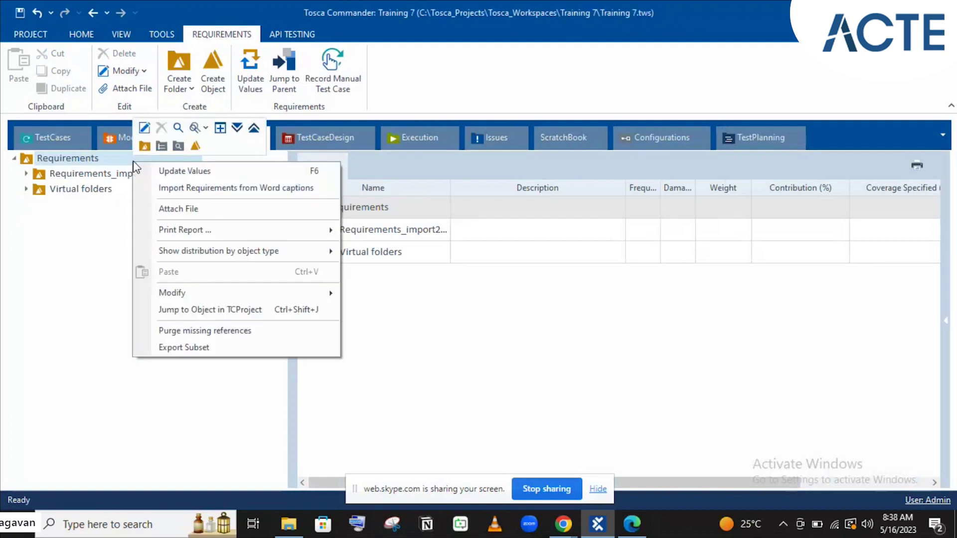
pyautogui.click(146, 148)
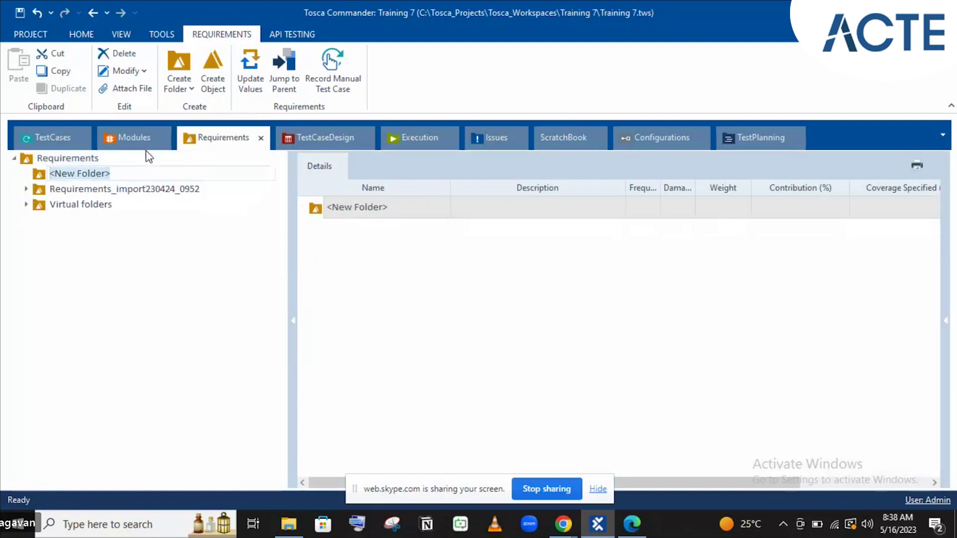
pyautogui.write('Login')
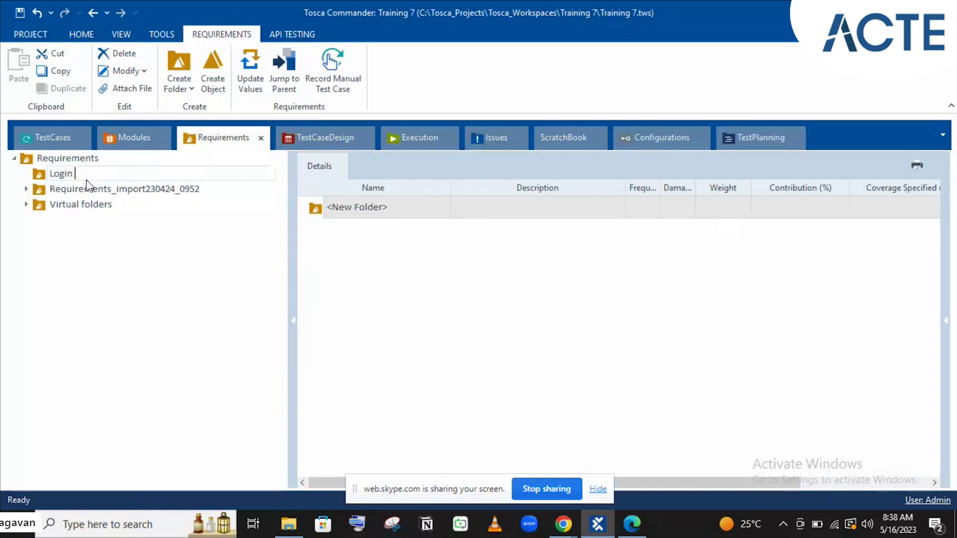
pyautogui.write(' And Registration')
pyautogui.press('Return')
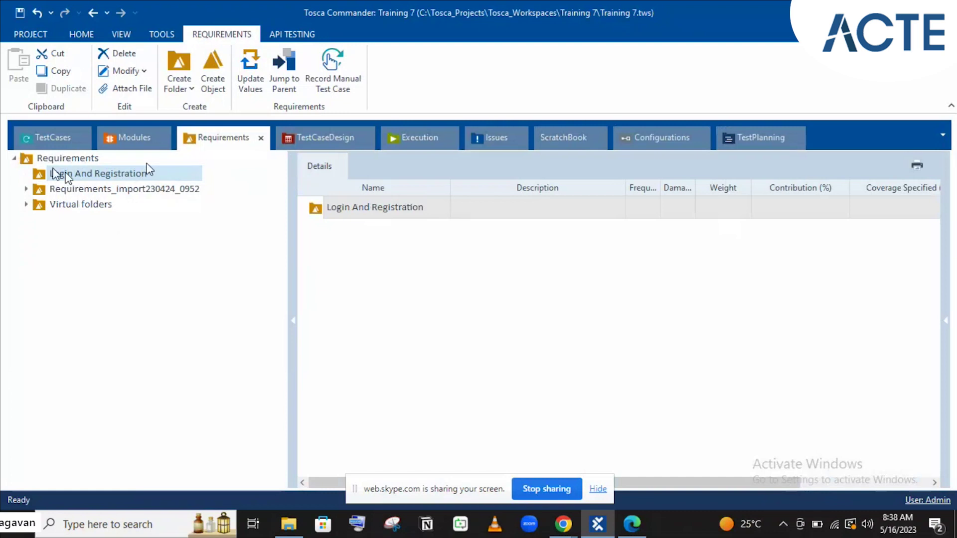
# Create a requirement set named "Login" in the Login And Registration folder
pyautogui.rightClick(102, 177)
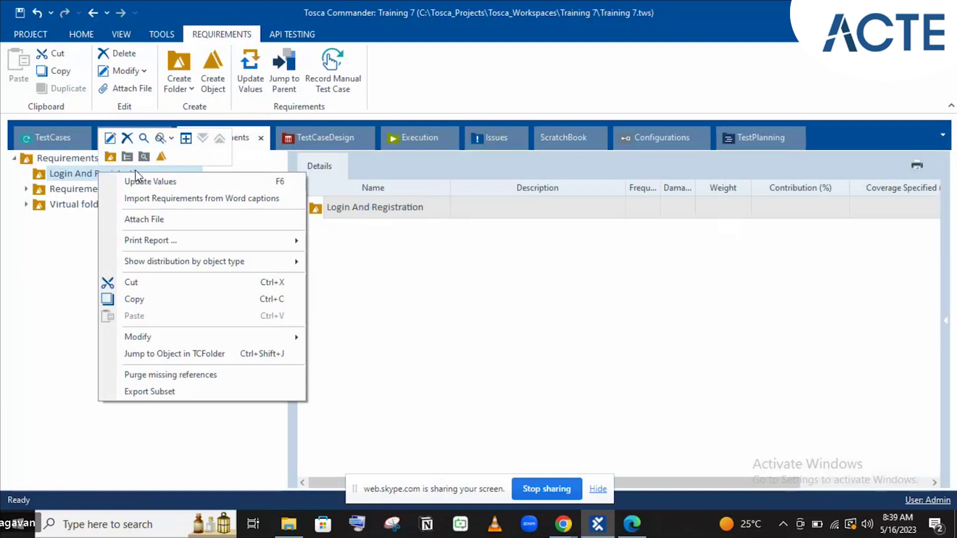
pyautogui.click(160, 156)
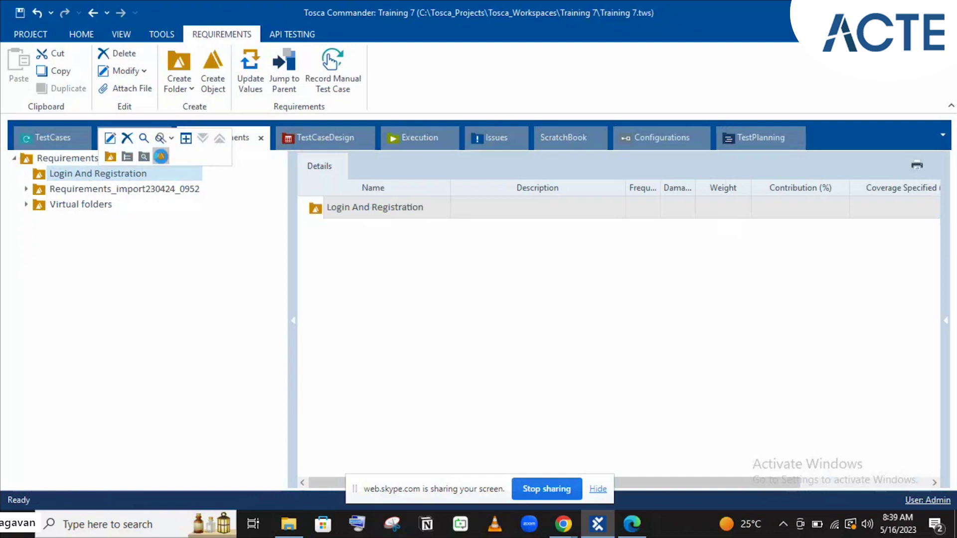
pyautogui.click(161, 156)
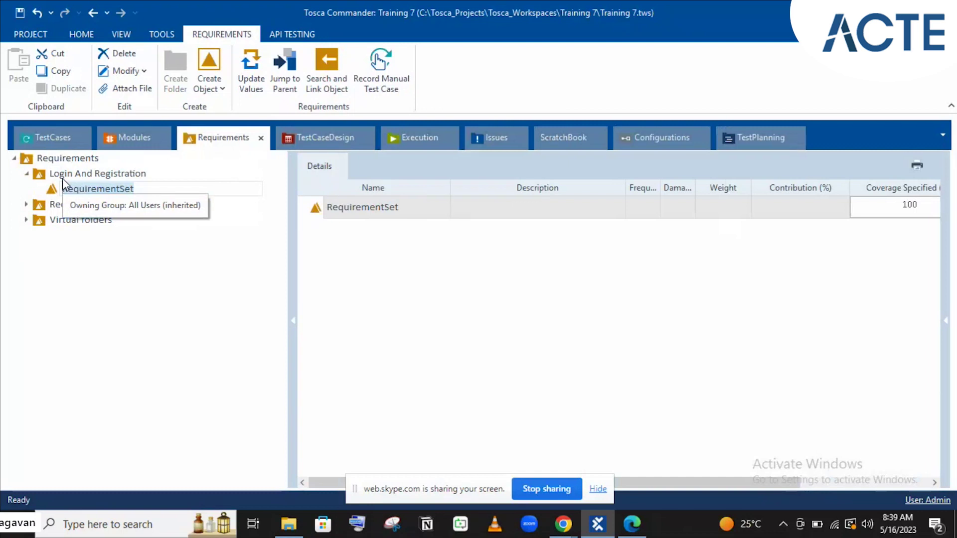
pyautogui.press('BackSpace')
pyautogui.write('Login')
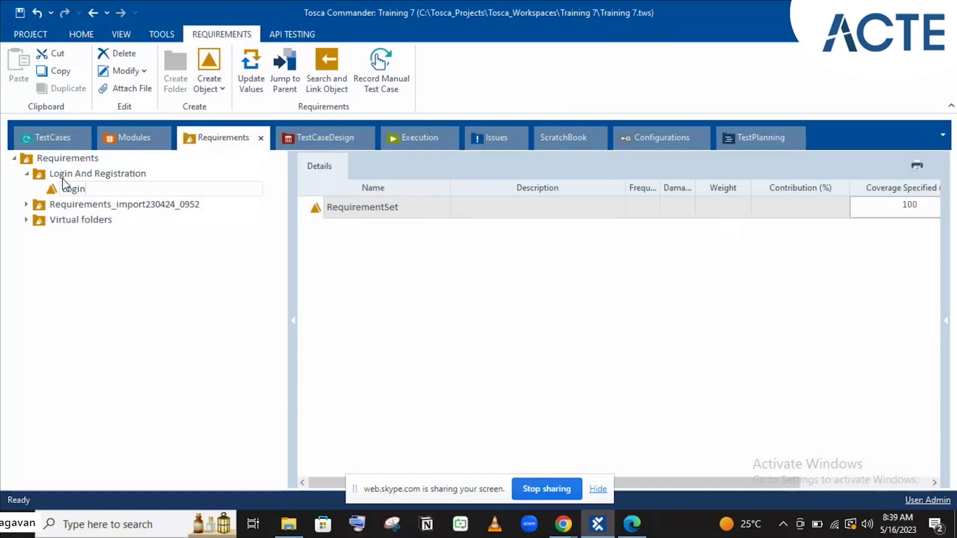
pyautogui.press('Return')
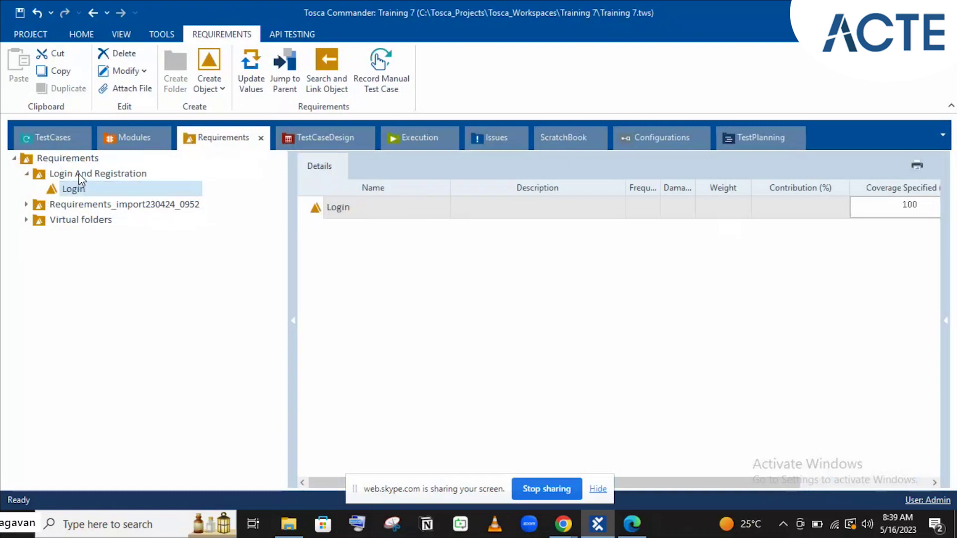
# Add a second requirement set named "Registration" to the Login And Registration folder
pyautogui.click(80, 176)
pyautogui.rightClick(80, 176)
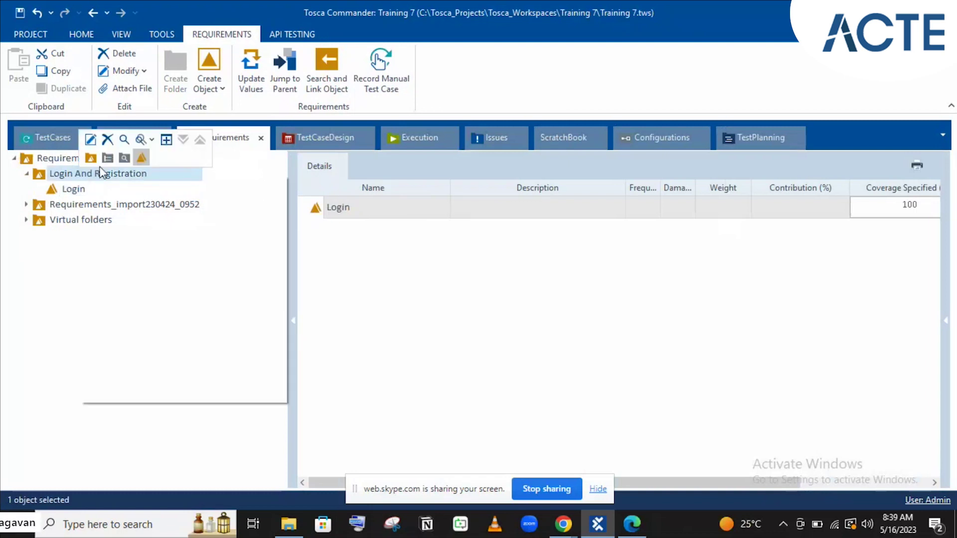
pyautogui.click(140, 159)
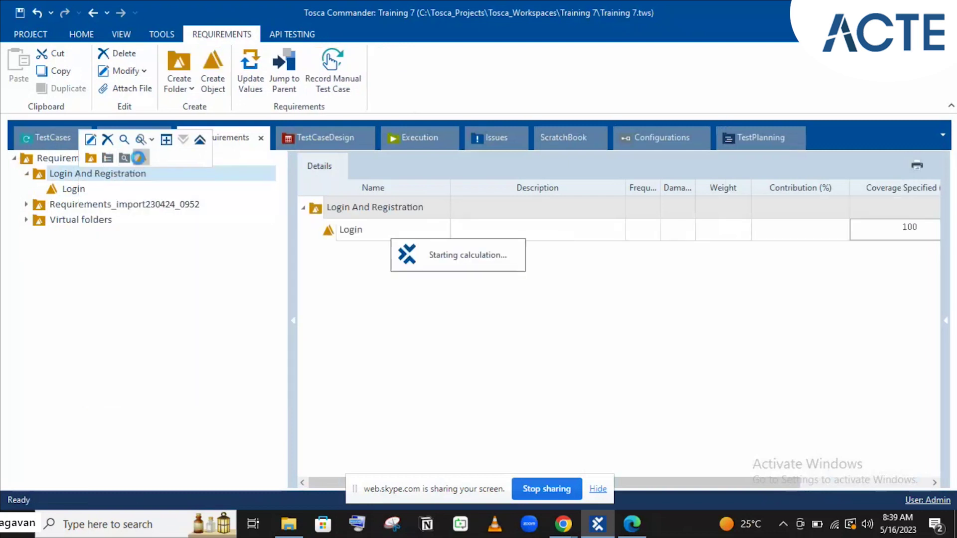
pyautogui.write('Regist')
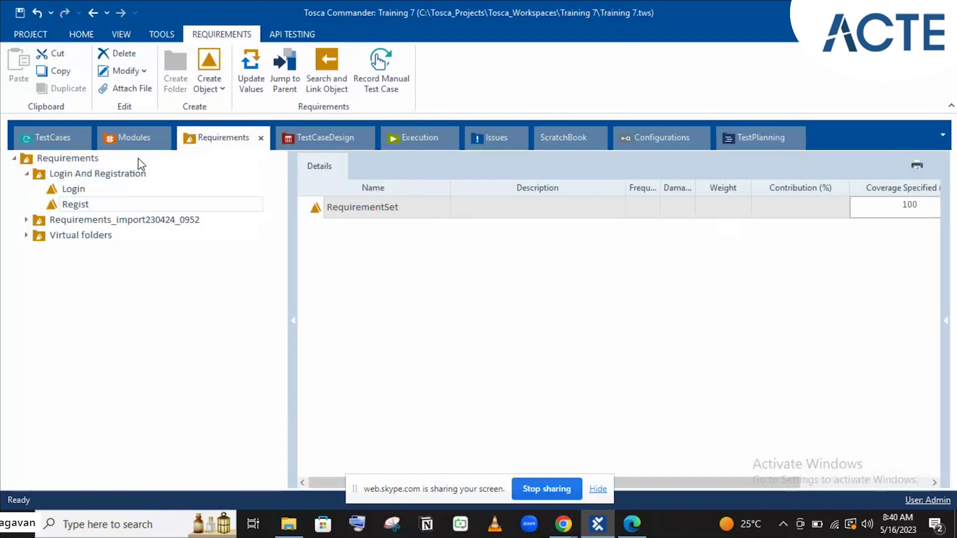
pyautogui.write('ration')
pyautogui.press('Return')
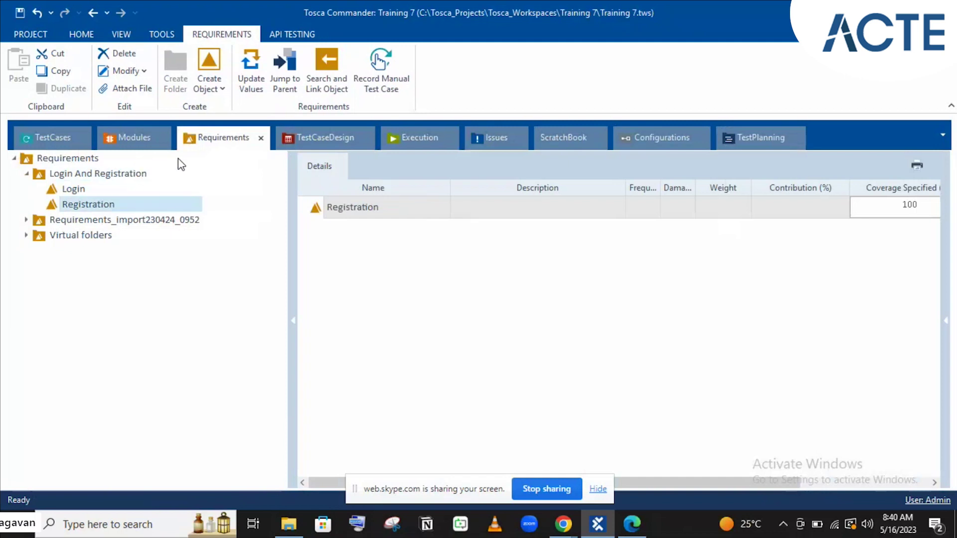
# Create a requirement named "Logging in with Valid User creds" under the Login requirement set
pyautogui.click(75, 189)
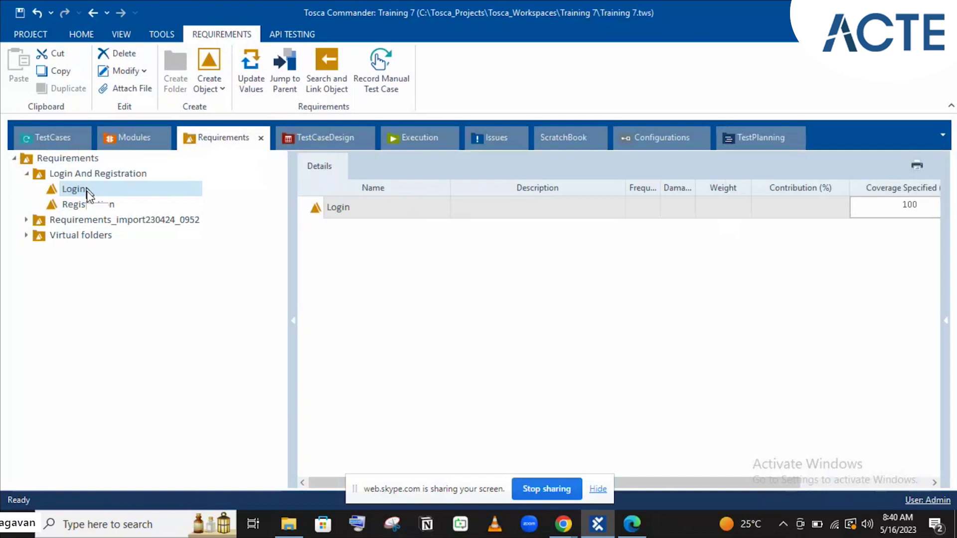
pyautogui.moveTo(86, 189); pyautogui.dragTo(101, 194)
pyautogui.rightClick(99, 188)
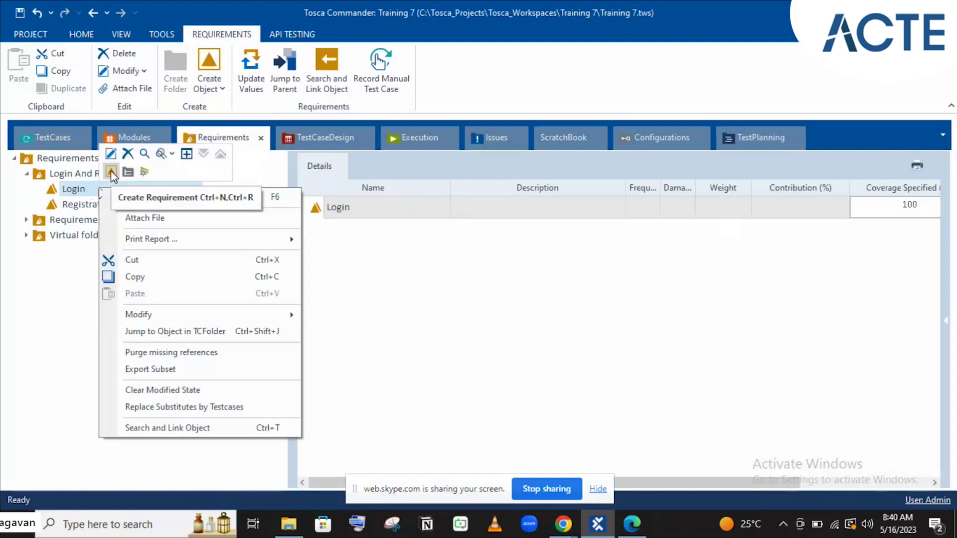
pyautogui.click(111, 171)
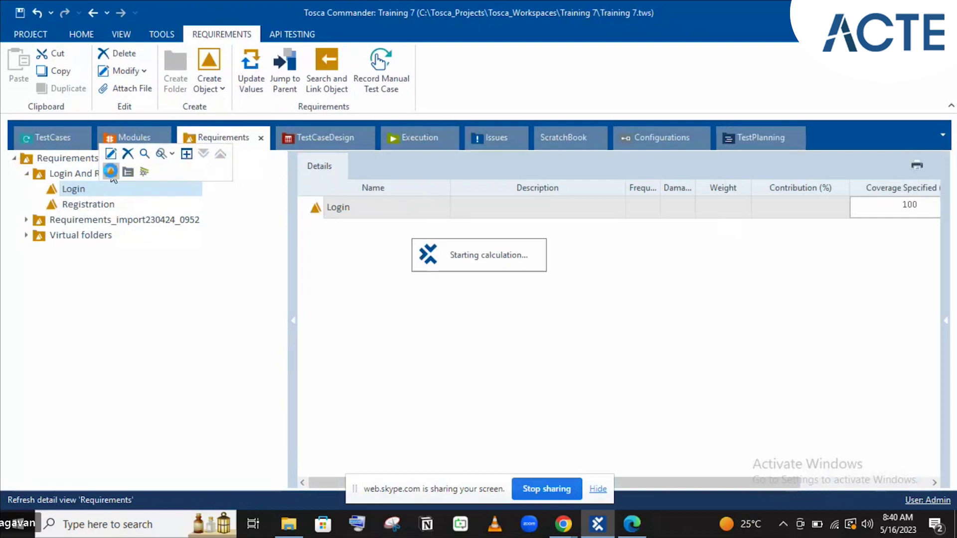
pyautogui.click(110, 171)
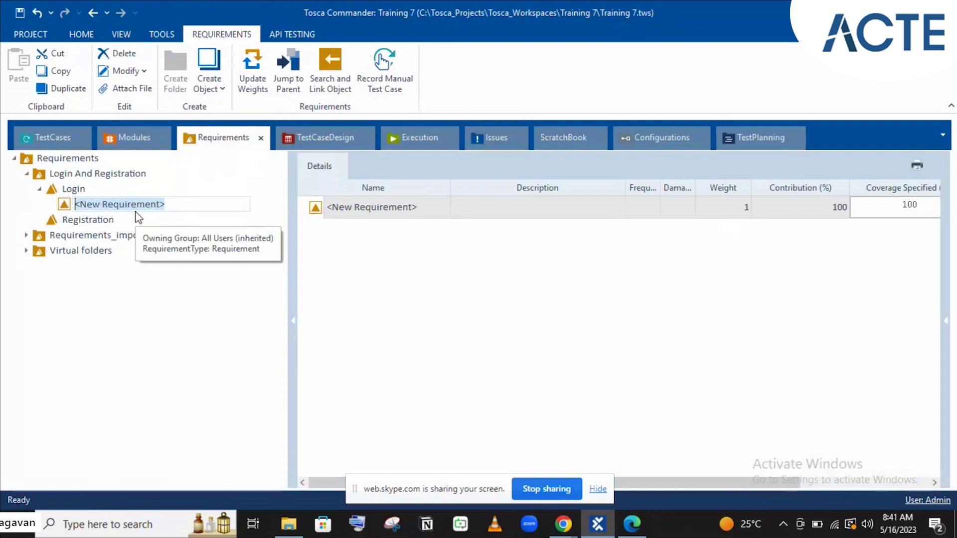
pyautogui.write('Logging in')
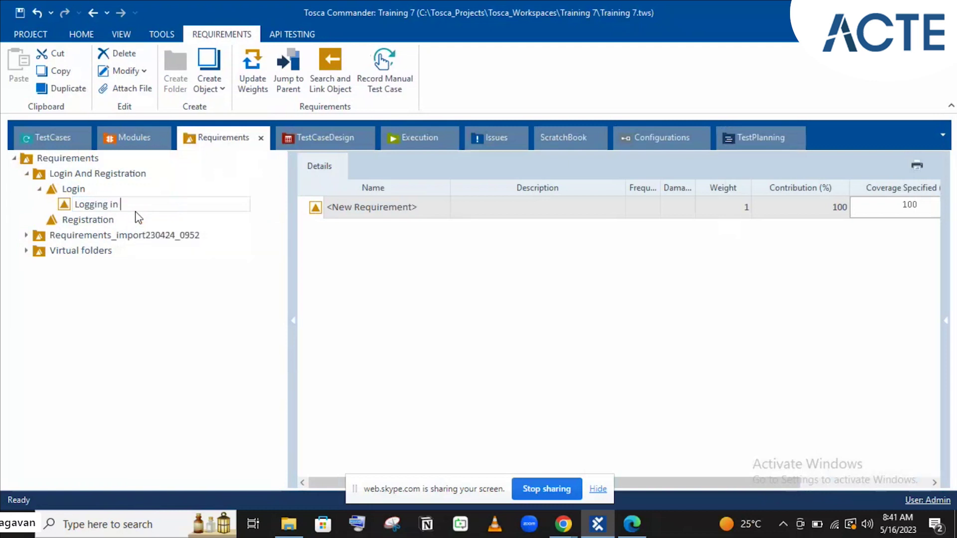
pyautogui.write(' with Valid User')
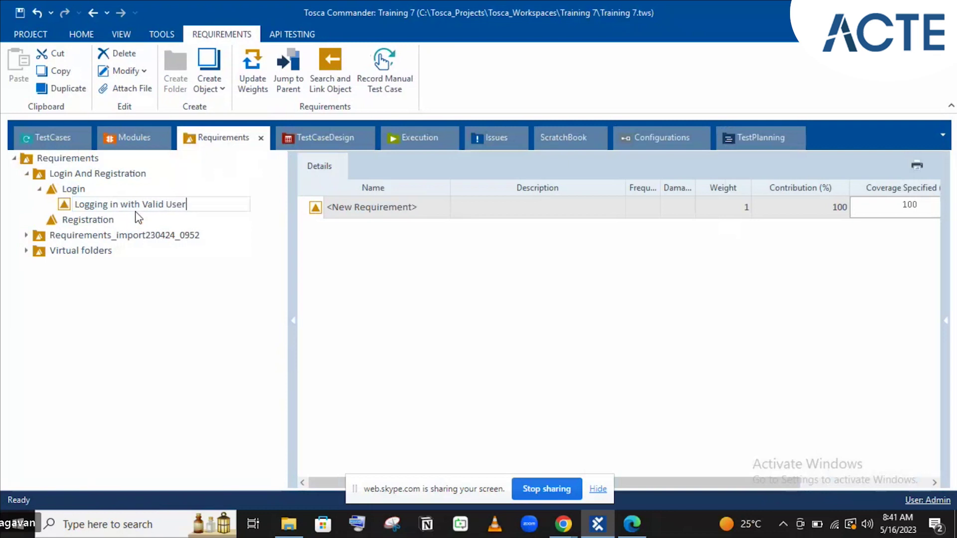
pyautogui.write(' creds')
pyautogui.press('Return')
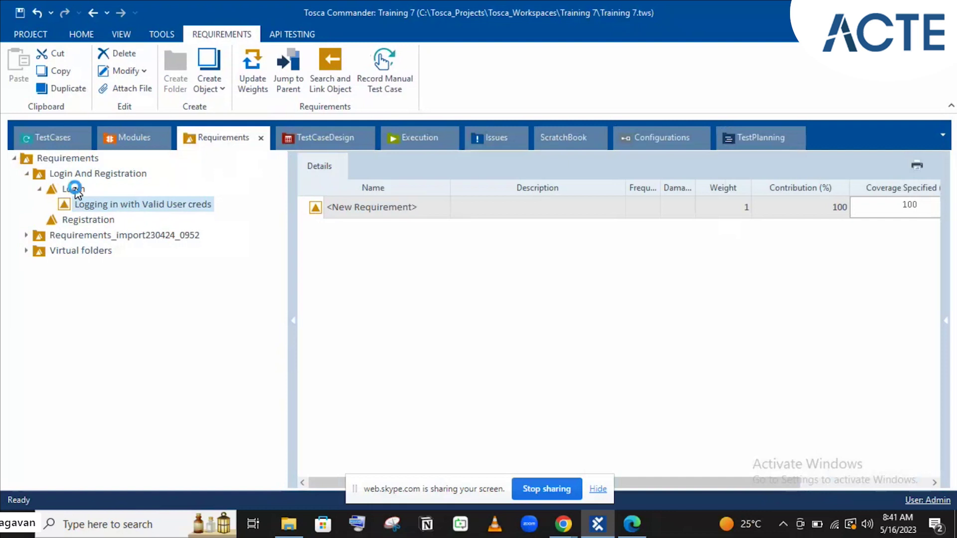
# Add another requirement named "Logging in with invalid user creds" under the Login requirement set
pyautogui.rightClick(75, 189)
pyautogui.click(89, 175)
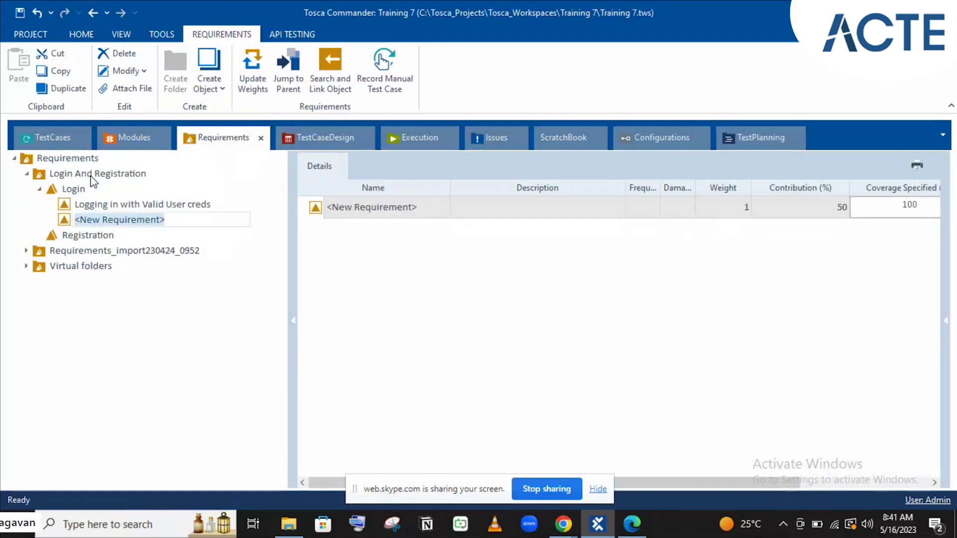
pyautogui.write('Logging in with')
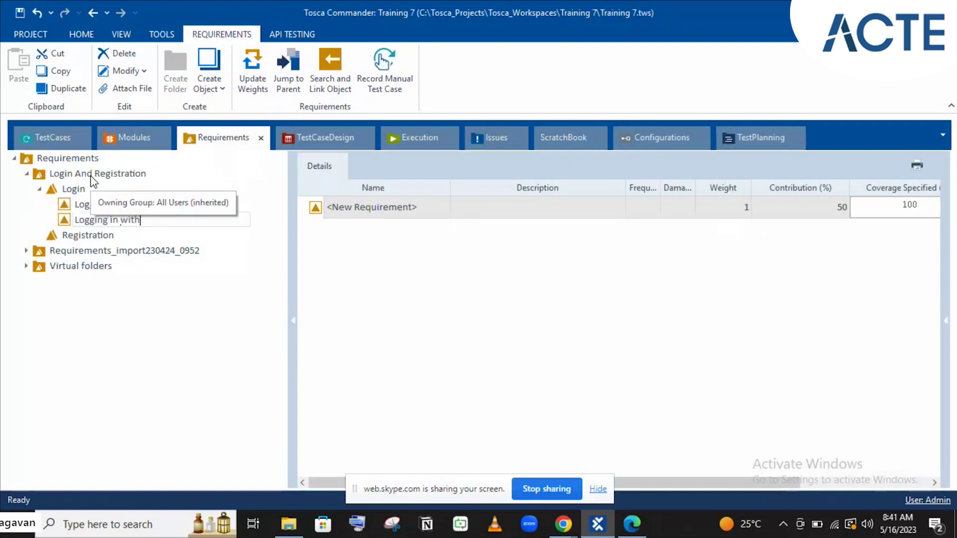
pyautogui.write(' invalid use')
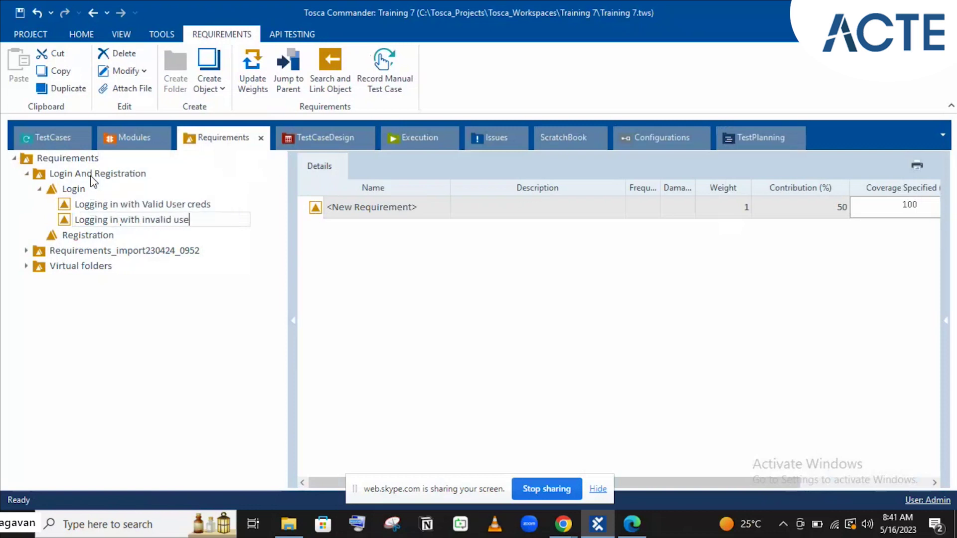
pyautogui.write('r creds')
pyautogui.press('Return')
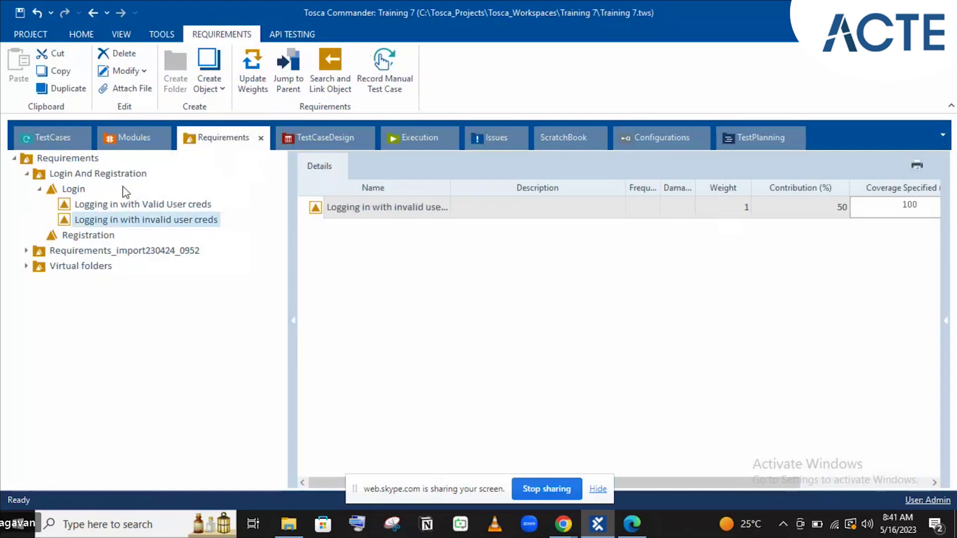
# Add a third requirement under the Login requirement set, leaving its default name
pyautogui.click(69, 194)
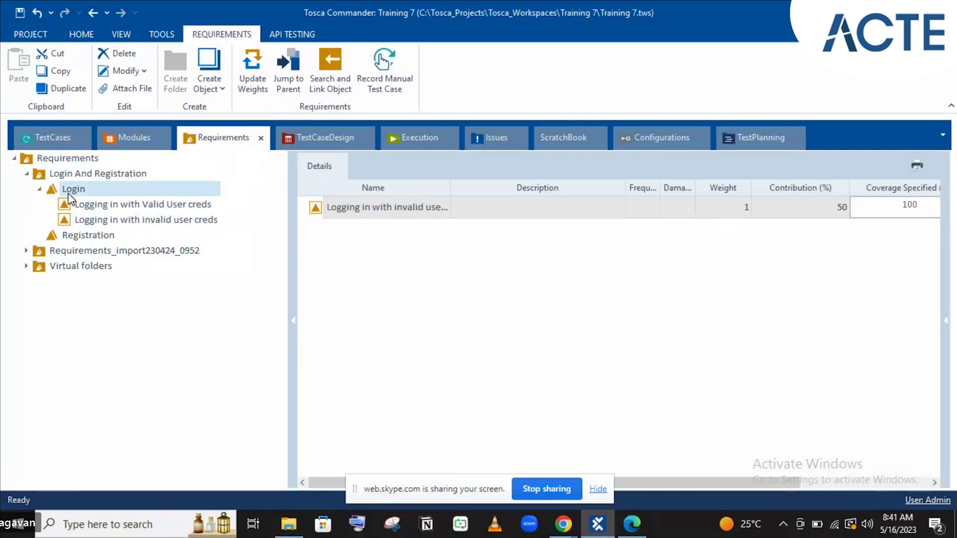
pyautogui.rightClick(68, 195)
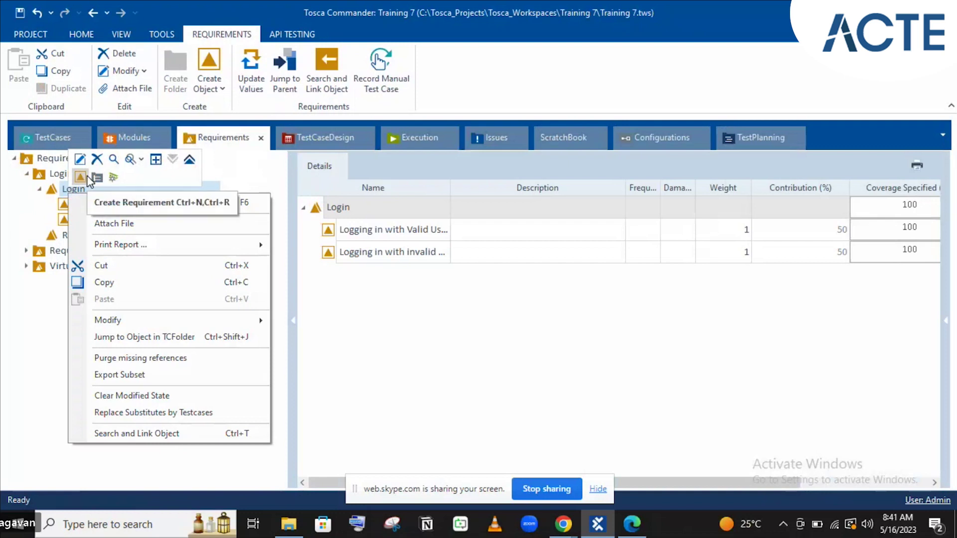
pyautogui.click(85, 177)
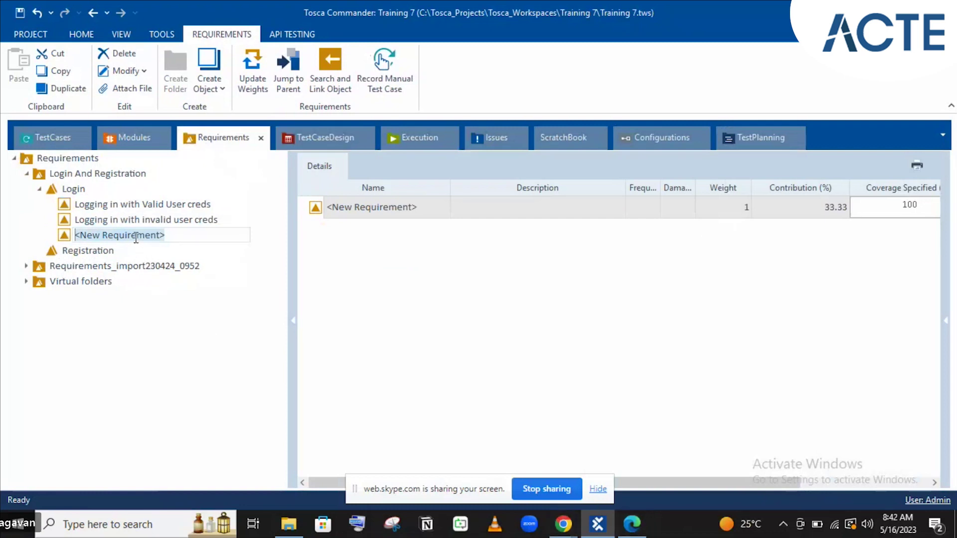
pyautogui.click(224, 221)
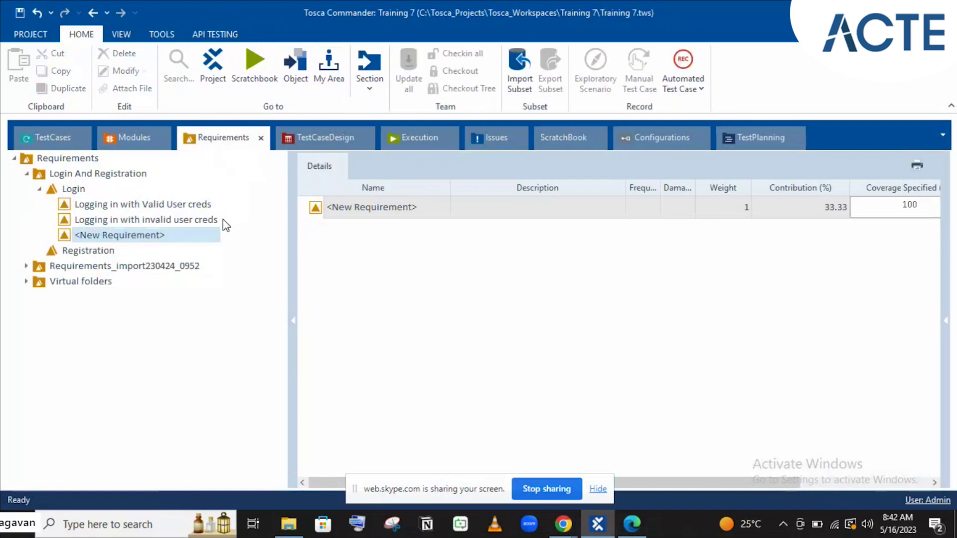
# Rename the invalid user creds requirement to "Logging in with invalid username and valid password" and copy the new name
pyautogui.click(206, 221)
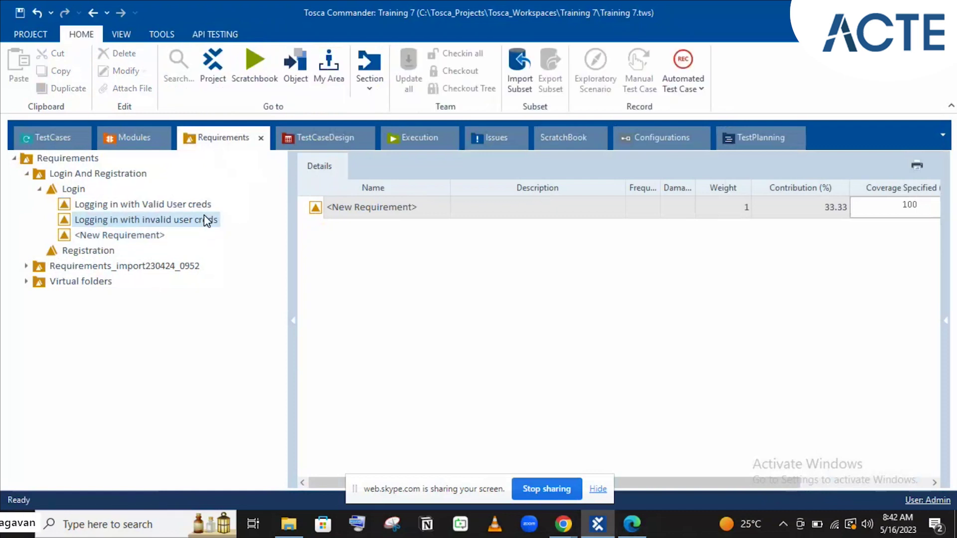
pyautogui.click(208, 219)
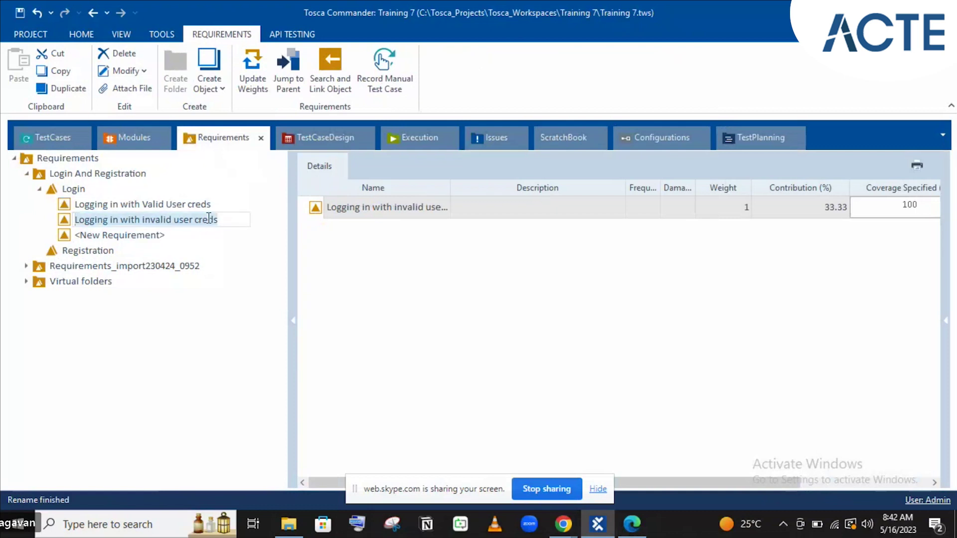
pyautogui.doubleClick(209, 219)
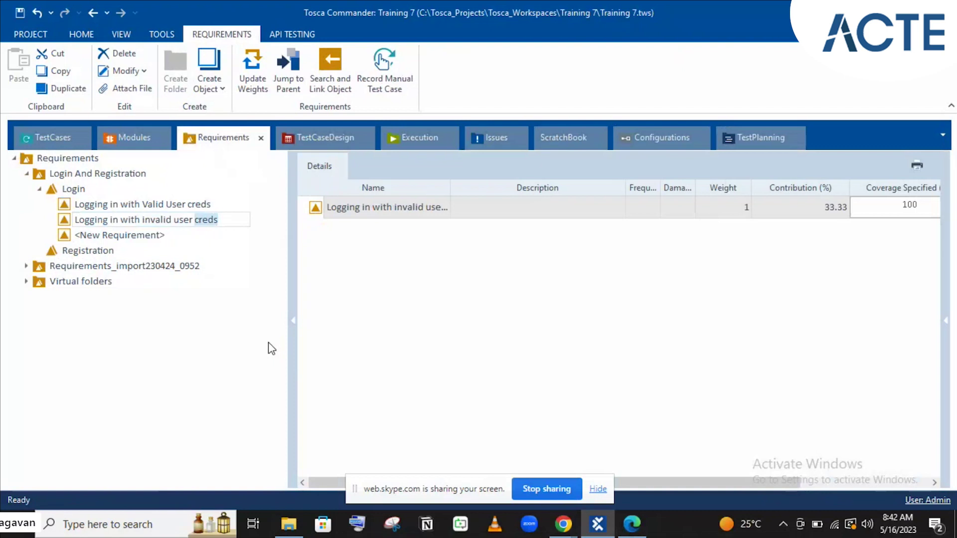
pyautogui.press('BackSpace')
pyautogui.write('nam')
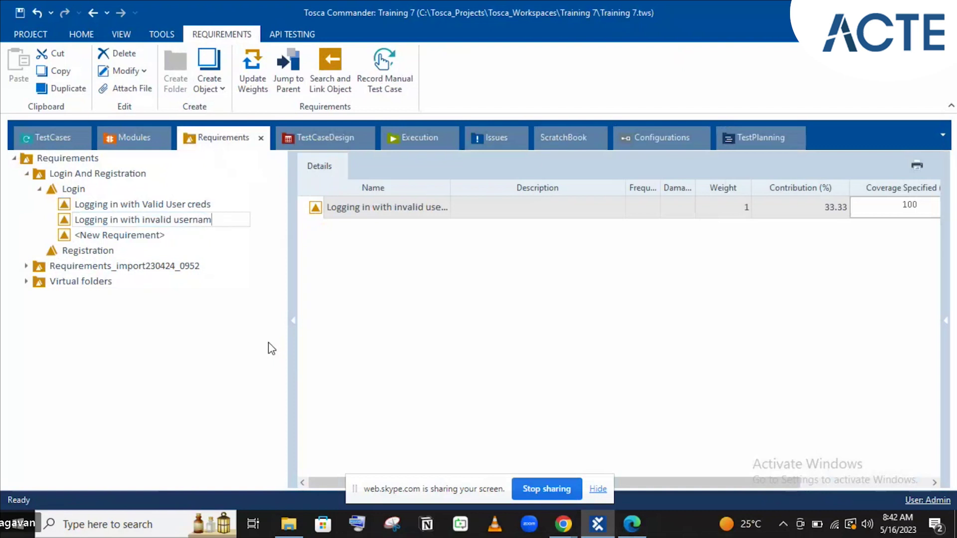
pyautogui.write('e and valid p')
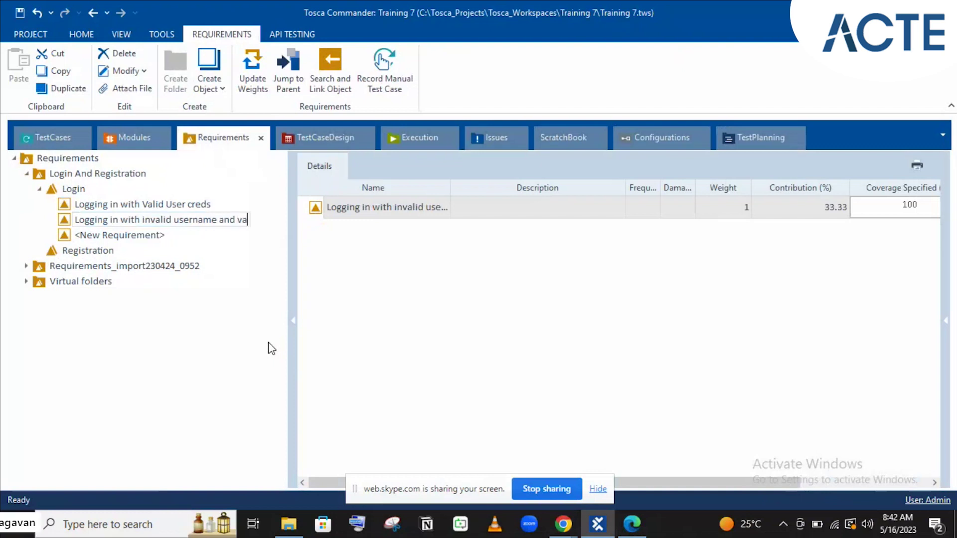
pyautogui.write('assword')
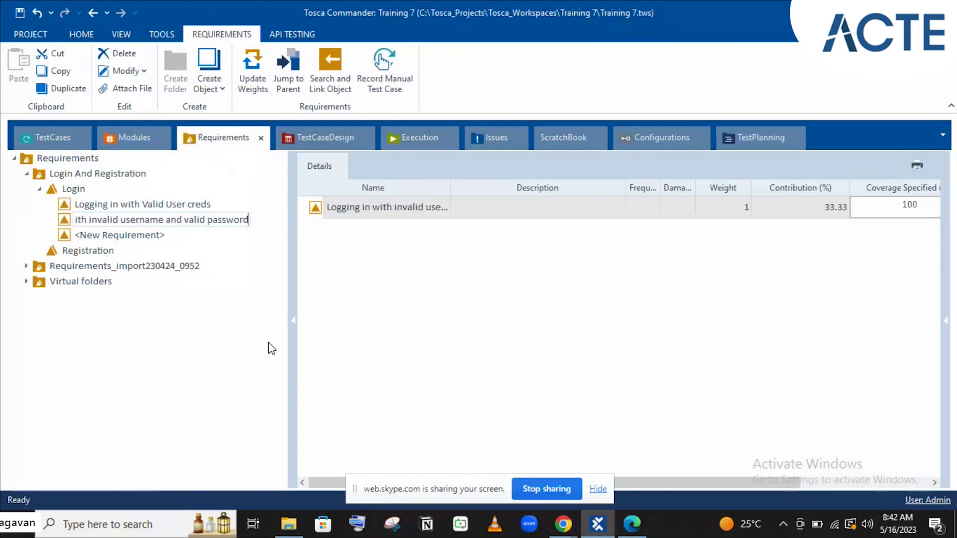
pyautogui.hotkey('shift', 'Home')
pyautogui.hotkey('ctrl', 'c')
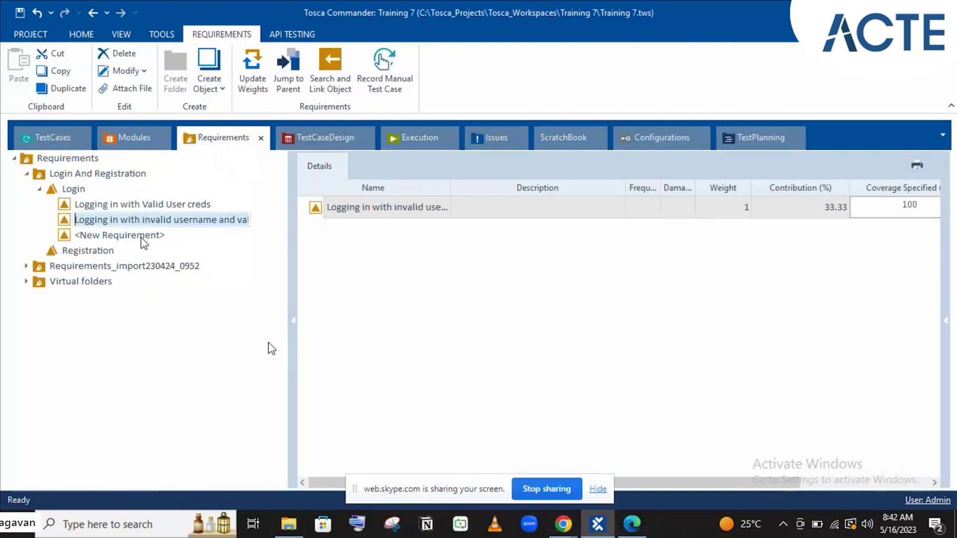
pyautogui.press('Return')
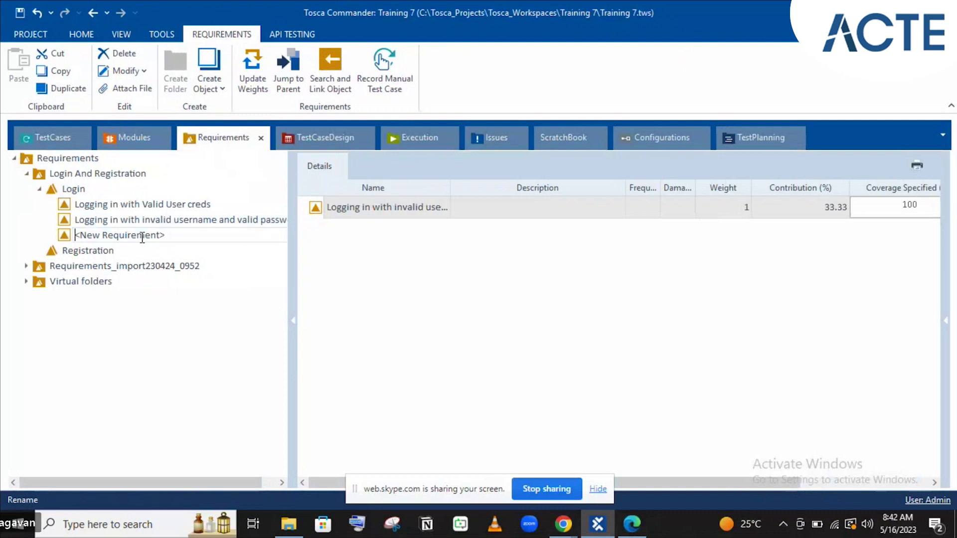
# Rename the third Login requirement to "Logging in with valid username and invalid password", reusing the copied name
pyautogui.click(142, 237)
pyautogui.hotkey('ctrl', 'v')
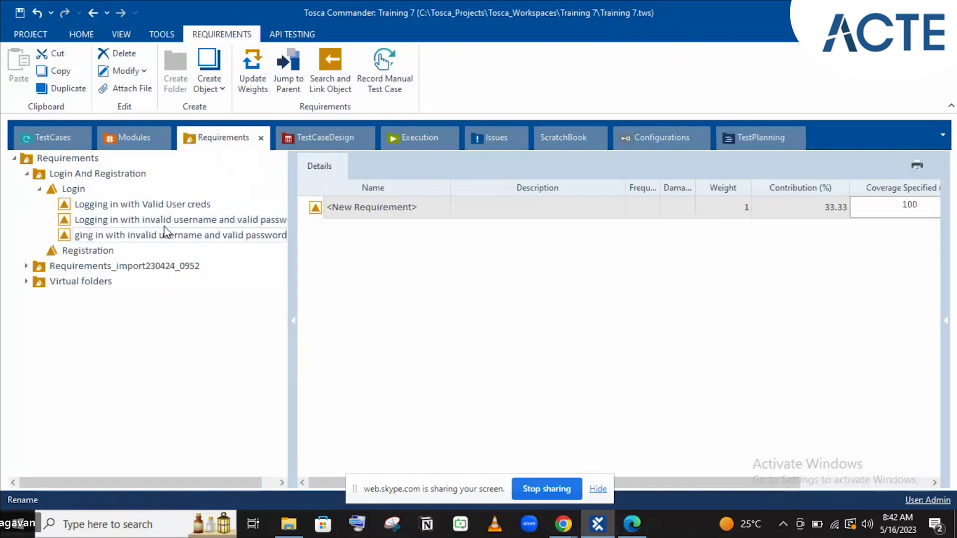
pyautogui.click(136, 234)
pyautogui.press('BackSpace')
pyautogui.press('BackSpace')
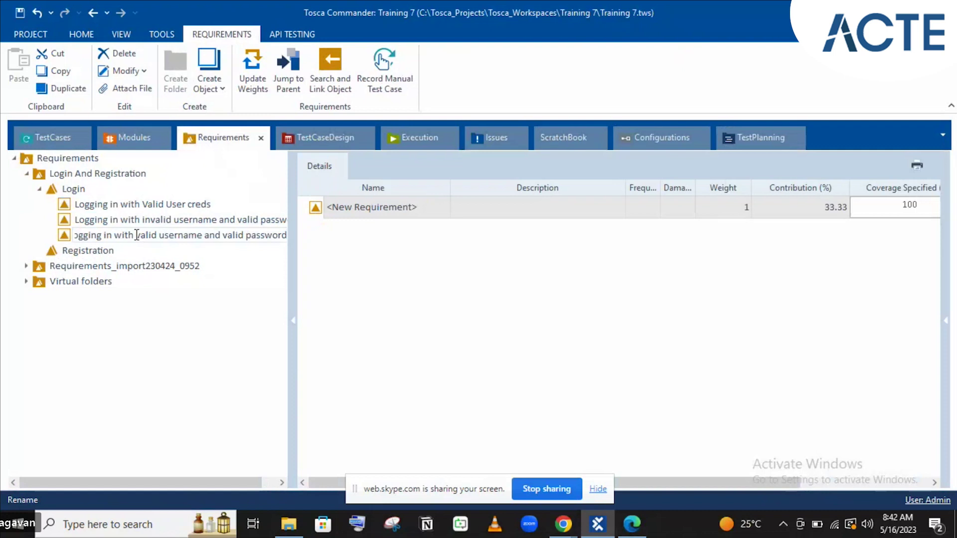
pyautogui.click(221, 235)
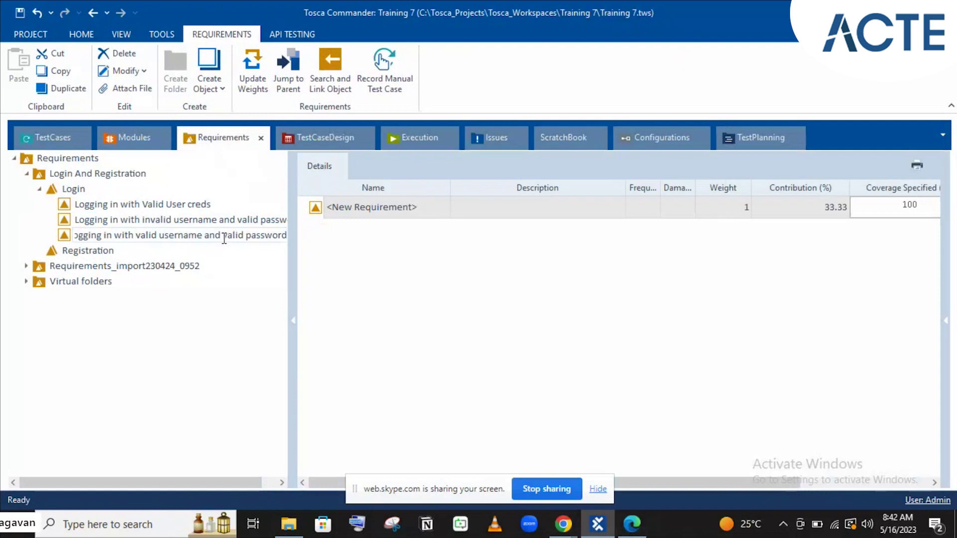
pyautogui.write('in')
pyautogui.press('Return')
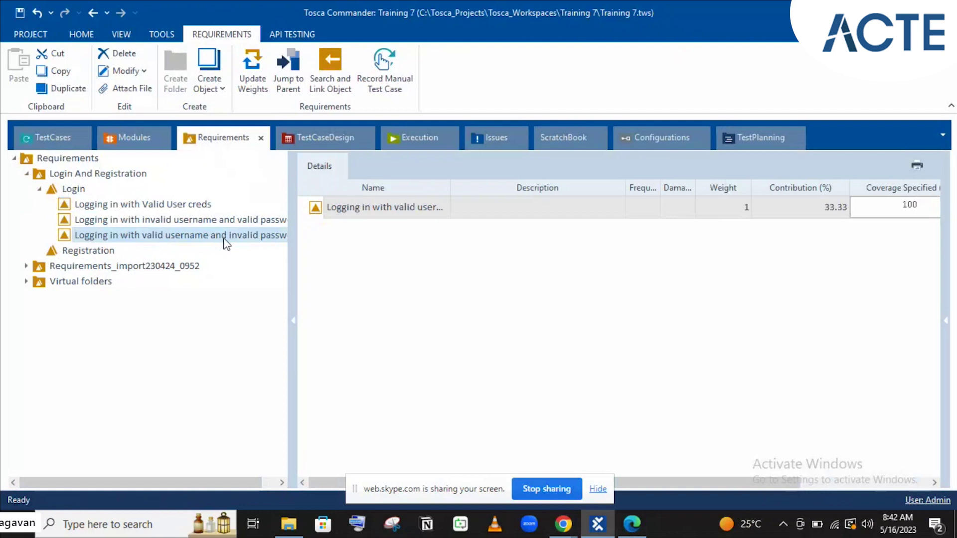
# Create a requirement named "Registeering for new user" under the Registration requirement set
pyautogui.click(84, 252)
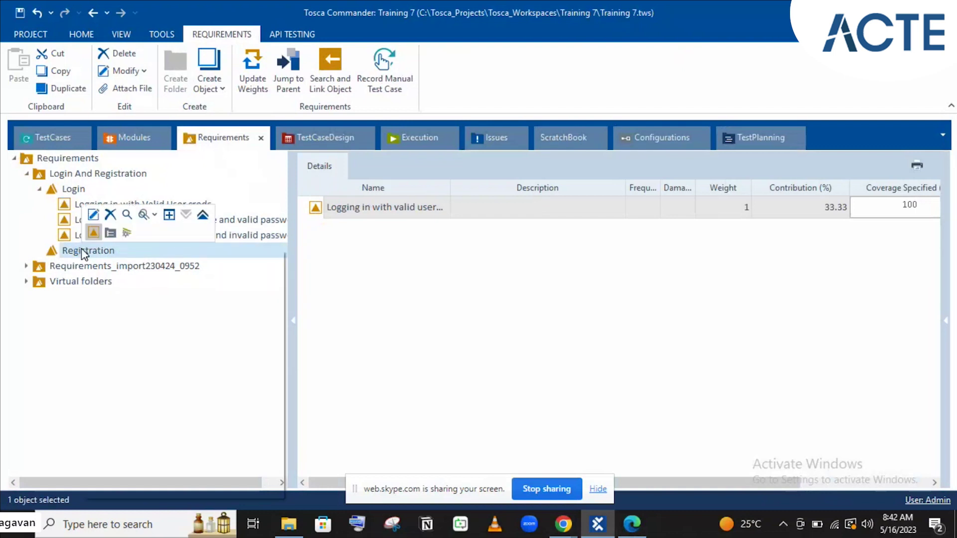
pyautogui.rightClick(81, 251)
pyautogui.click(88, 238)
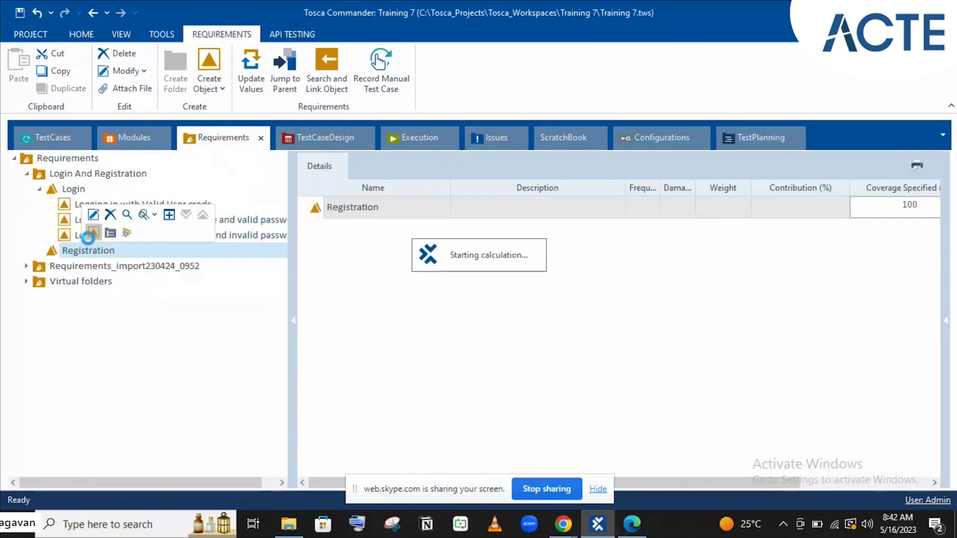
pyautogui.write('Re')
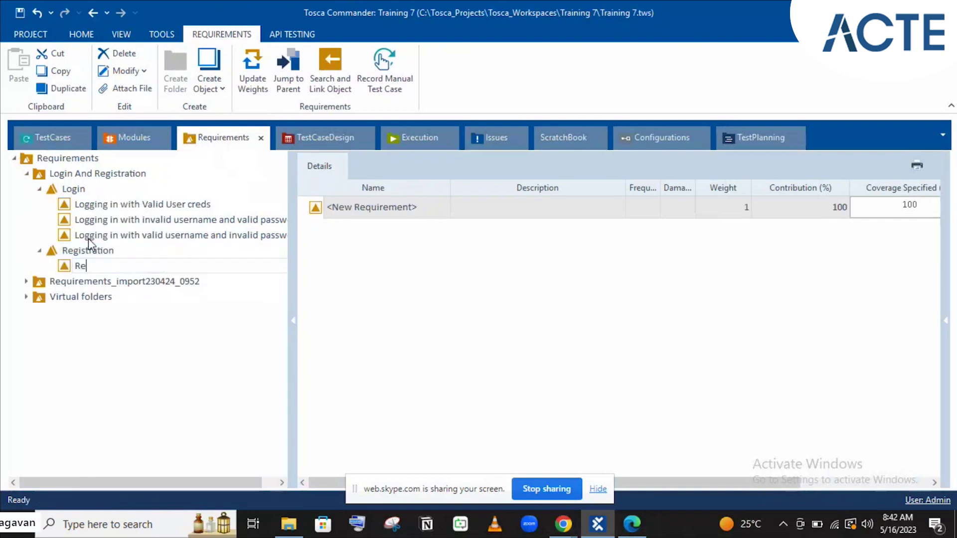
pyautogui.write('g')
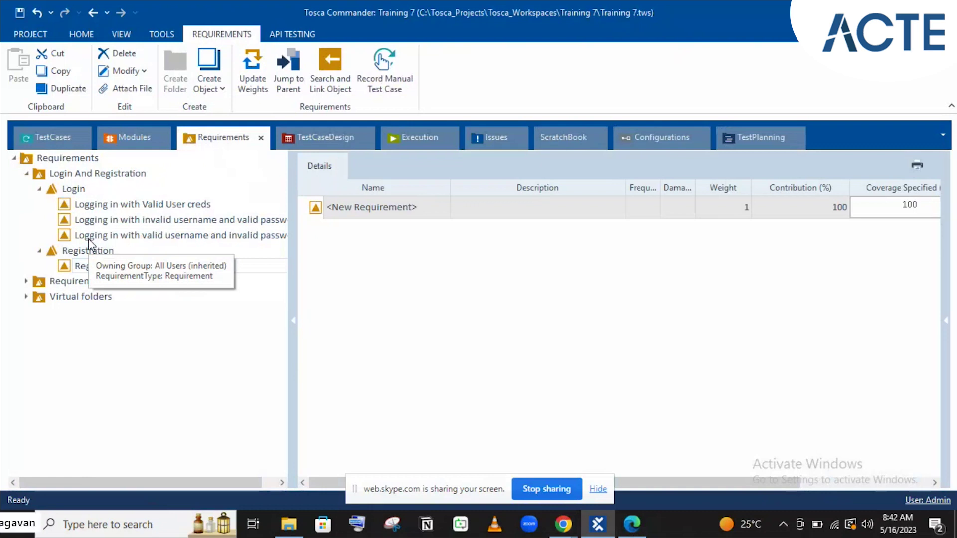
pyautogui.write('isteering for')
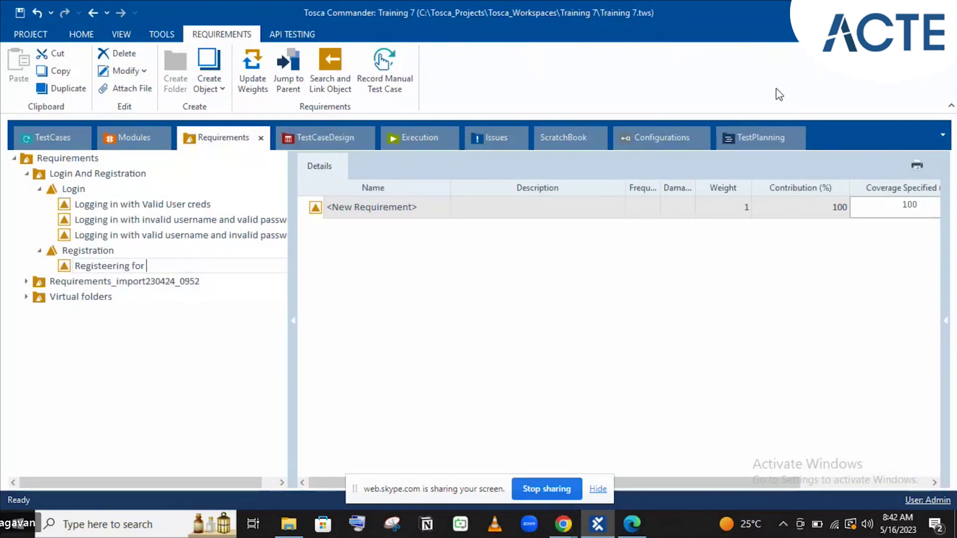
pyautogui.write(' ne')
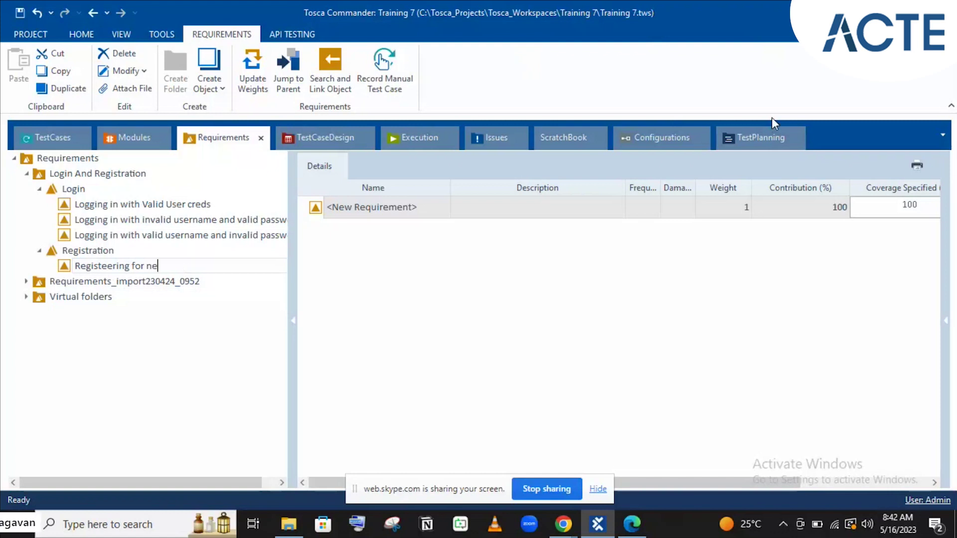
pyautogui.write('w user')
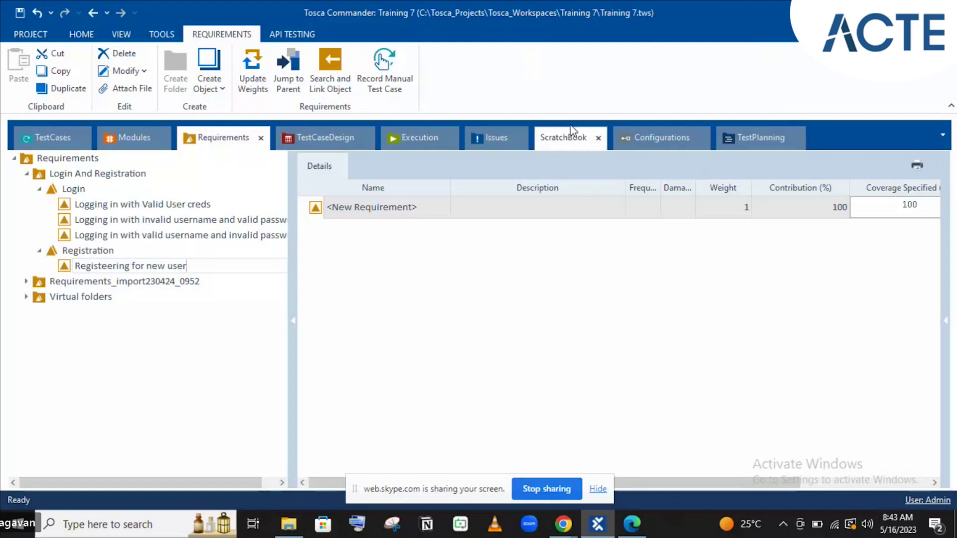
pyautogui.press('Return')
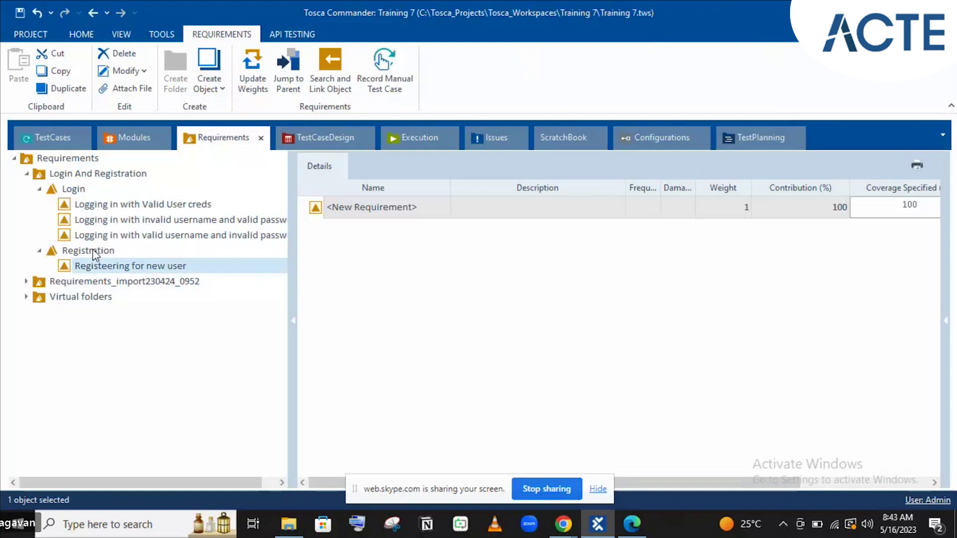
# Add another requirement named "Registering for existing user" under the Registration requirement set
pyautogui.rightClick(95, 251)
pyautogui.click(104, 233)
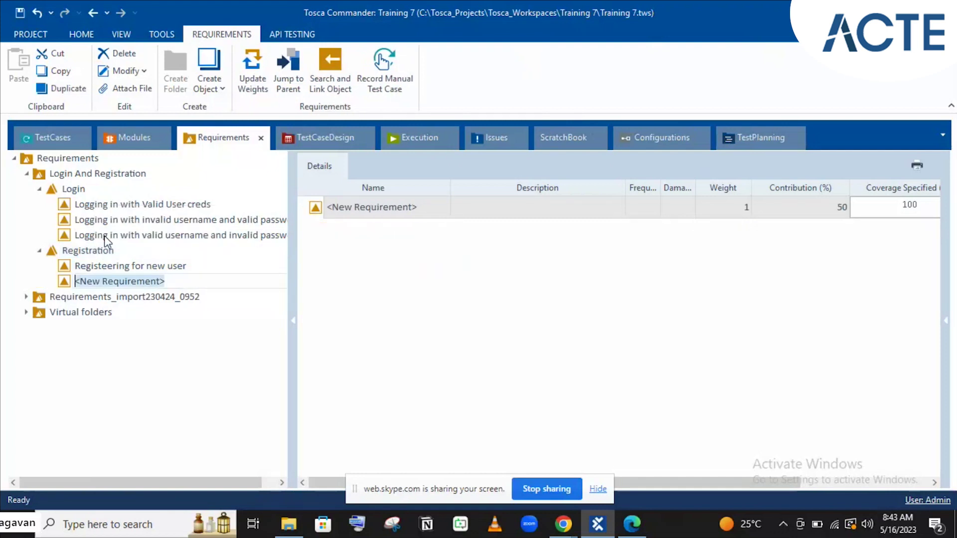
pyautogui.write('Regi')
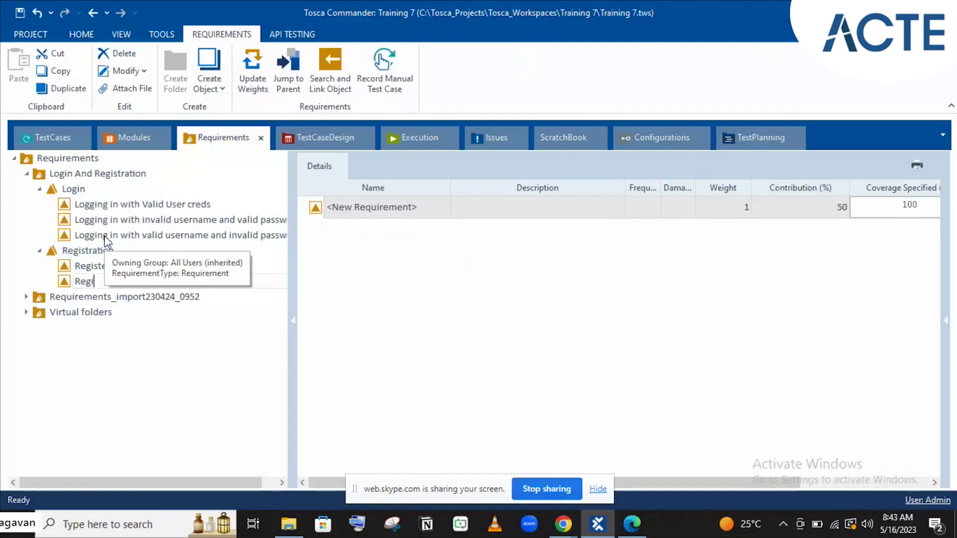
pyautogui.write('ste')
pyautogui.write('ra')
pyautogui.write('ng for ')
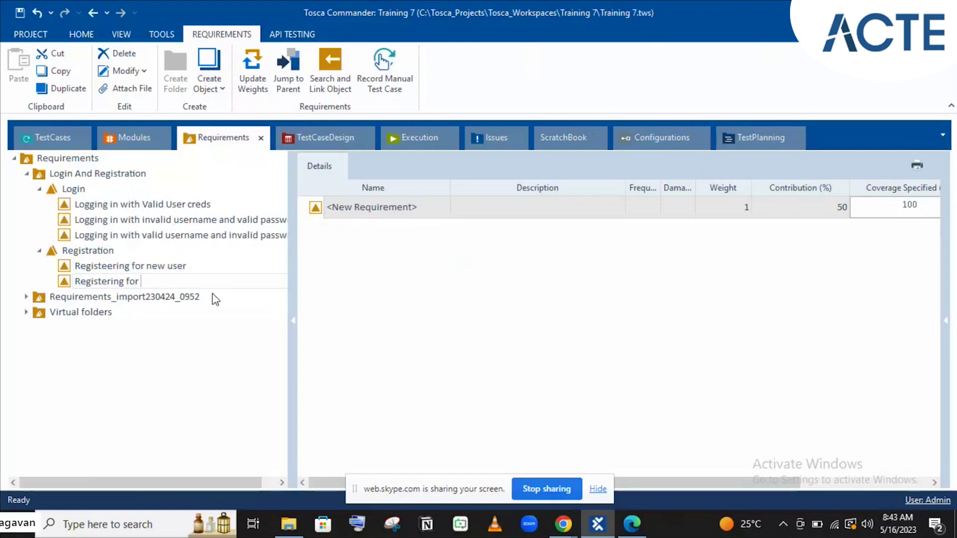
pyautogui.write('existing ')
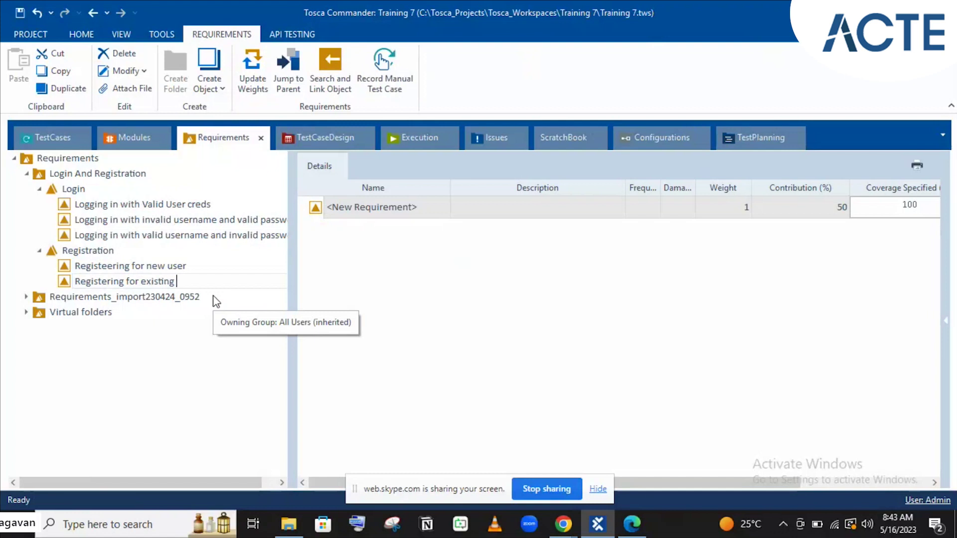
pyautogui.write('user')
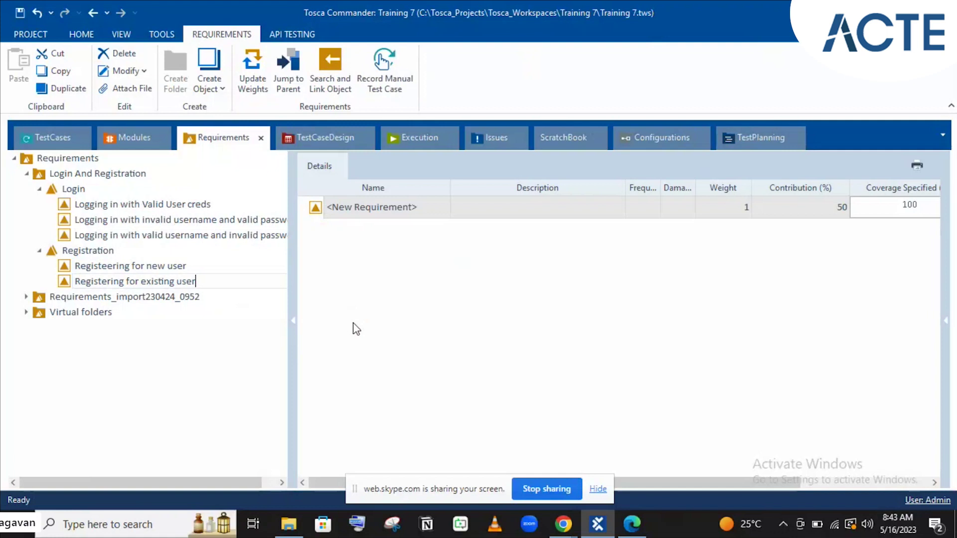
pyautogui.press('Return')
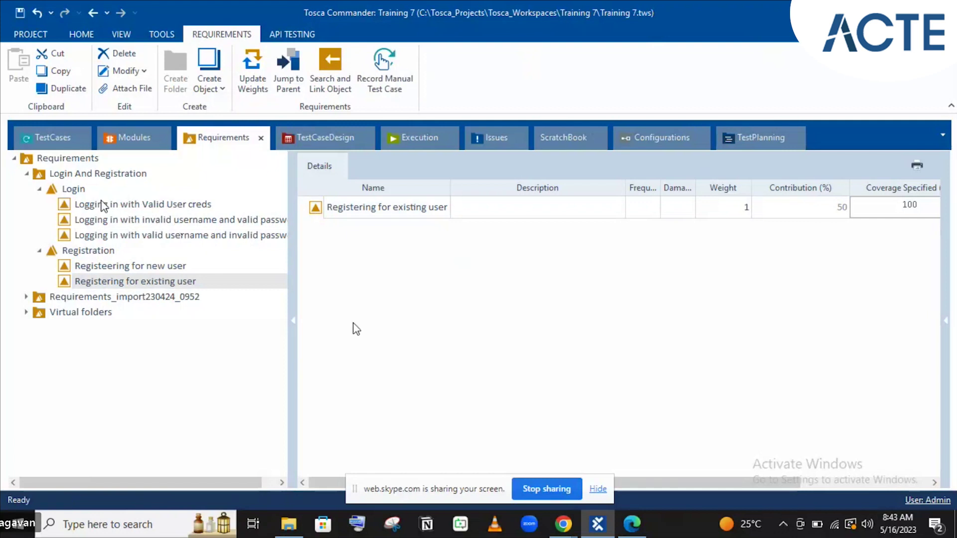
# Enter "vhgbm" as the description of the "Logging in with Valid User creds" requirement
pyautogui.click(103, 205)
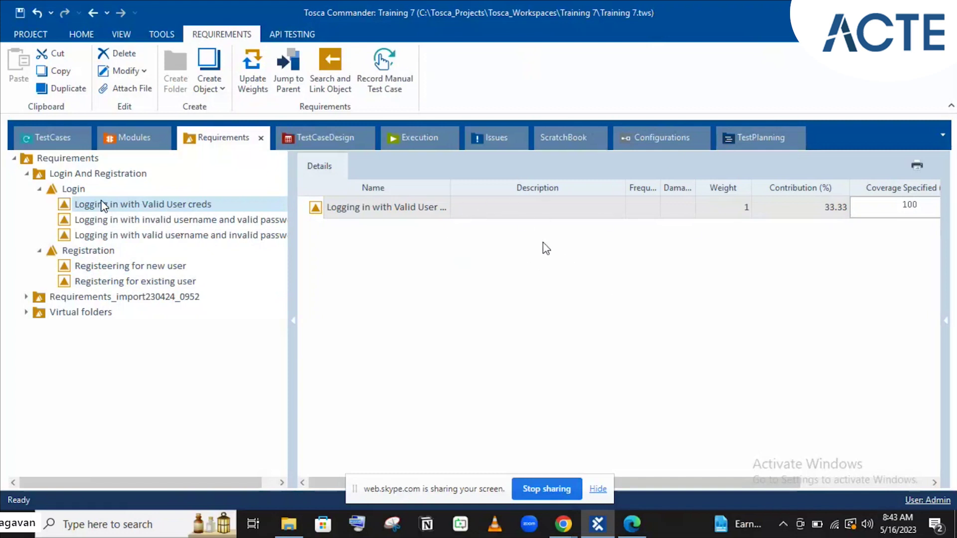
pyautogui.click(541, 216)
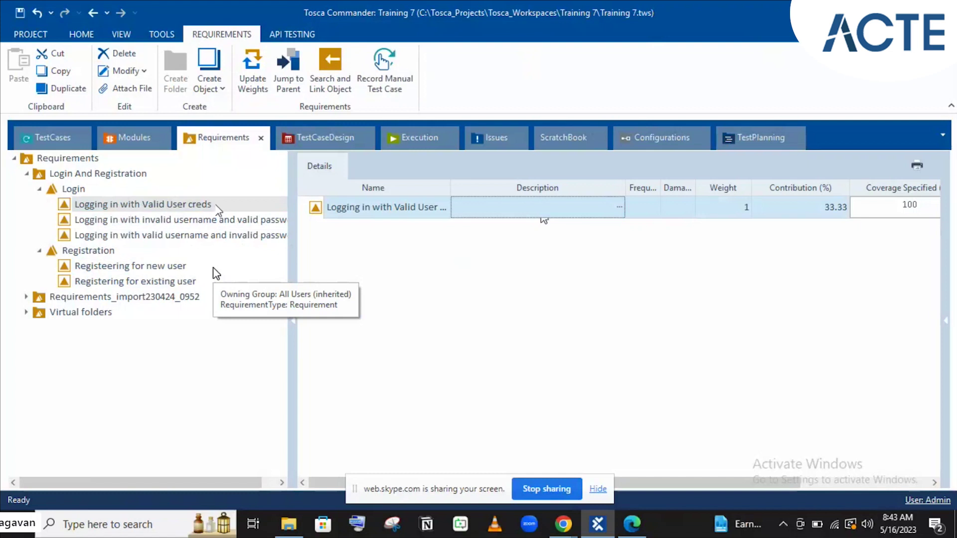
pyautogui.click(477, 220)
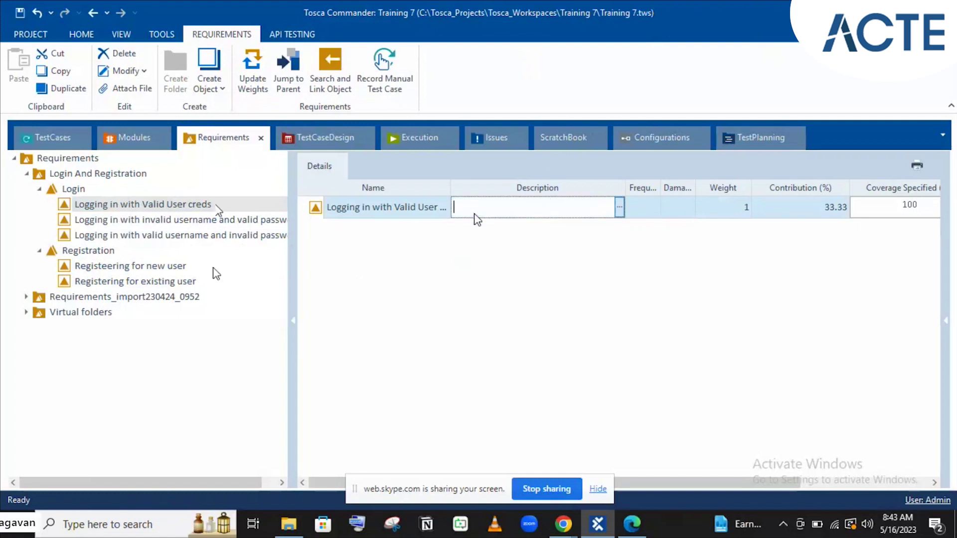
pyautogui.write('vhgbm')
pyautogui.click(641, 207)
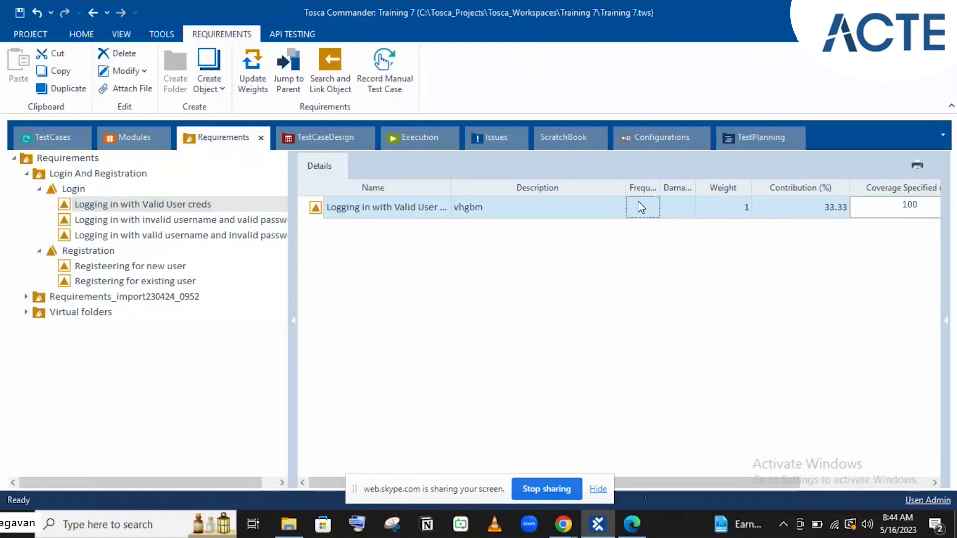
# Widen the Frequency class column and set the valid user creds requirement's frequency class to 4
pyautogui.moveTo(650, 479); pyautogui.dragTo(812, 480)
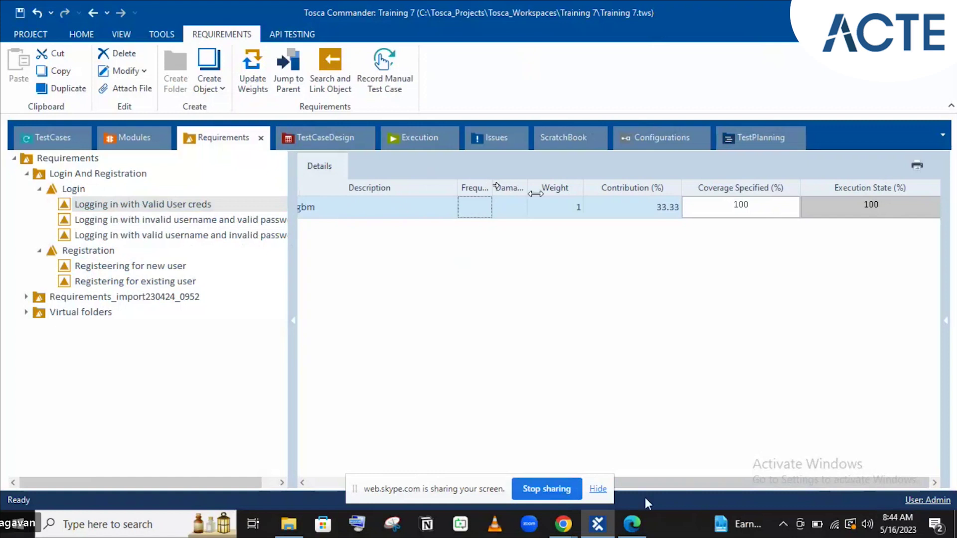
pyautogui.moveTo(491, 186); pyautogui.dragTo(489, 204)
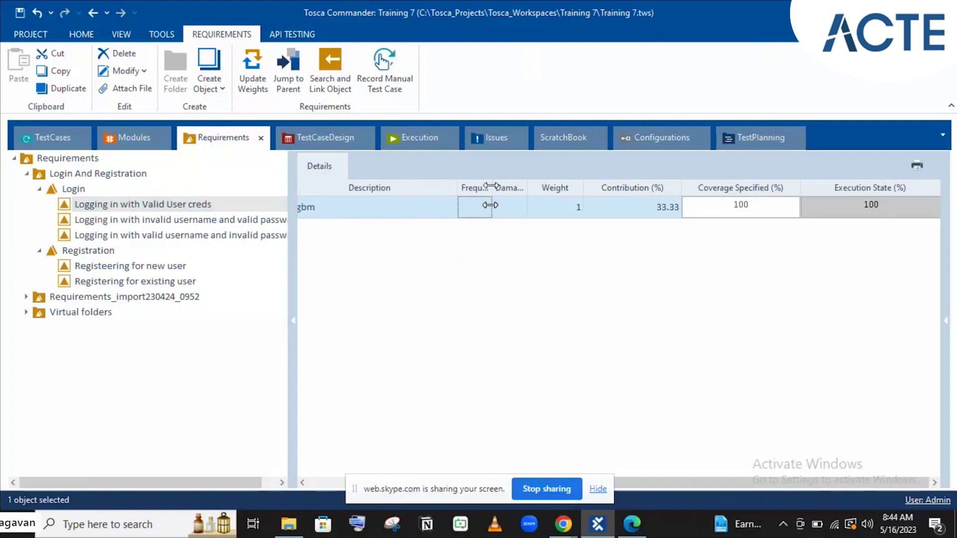
pyautogui.doubleClick(490, 205)
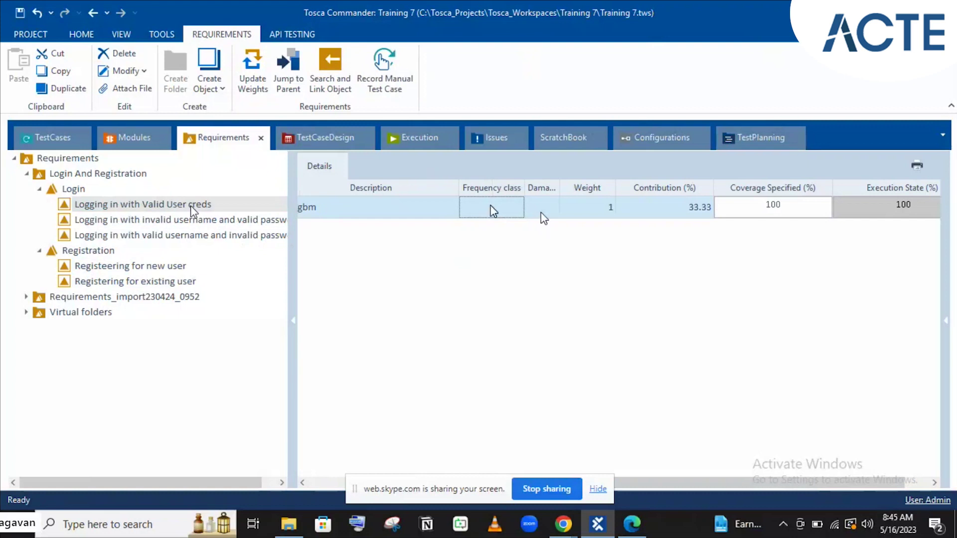
pyautogui.click(493, 210)
pyautogui.write('0')
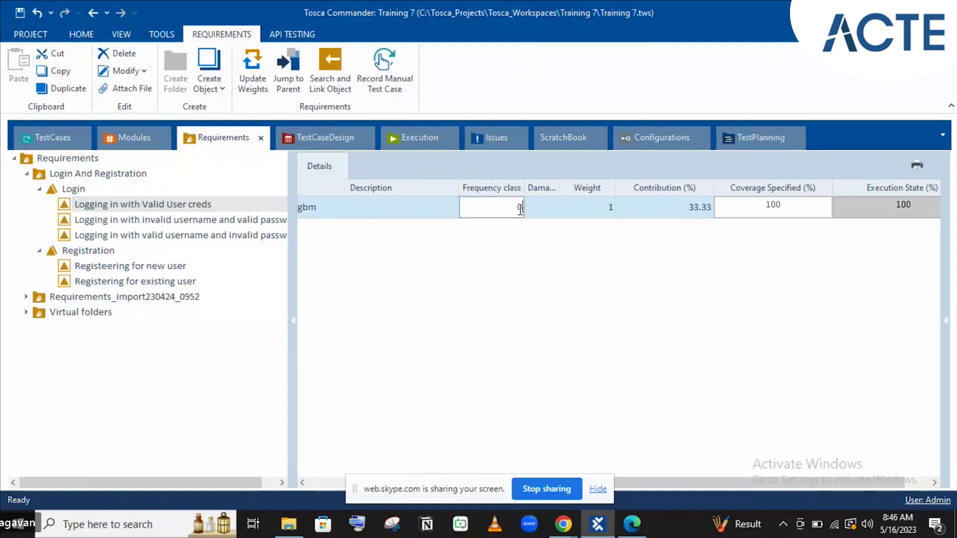
pyautogui.write('4')
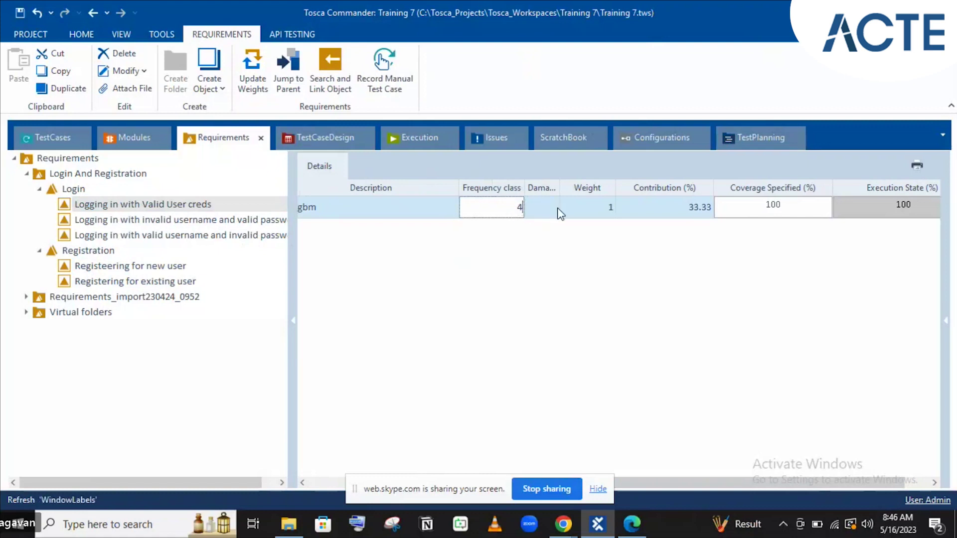
pyautogui.press('Tab')
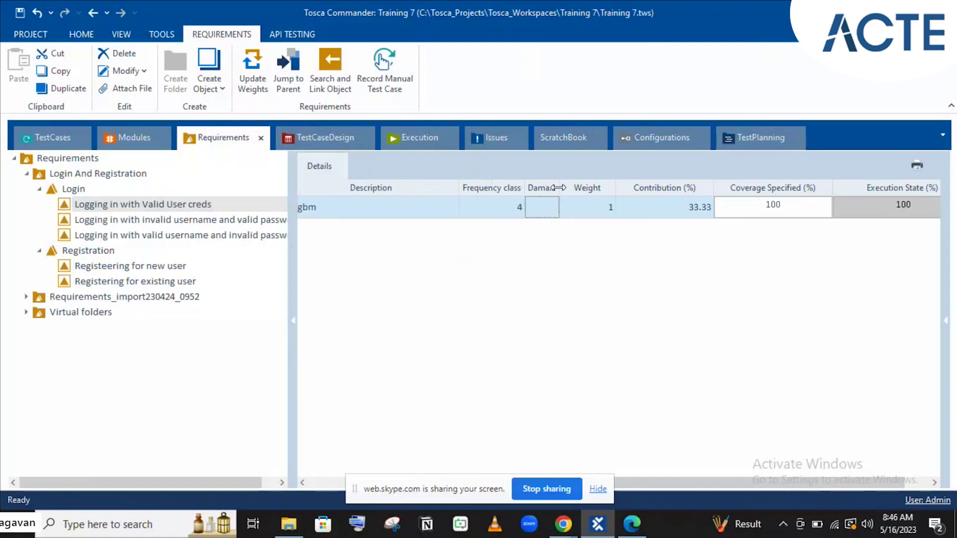
# Widen the Damage class column and set the valid user creds requirement's damage class to 4
pyautogui.moveTo(559, 187); pyautogui.dragTo(559, 188)
pyautogui.doubleClick(559, 187)
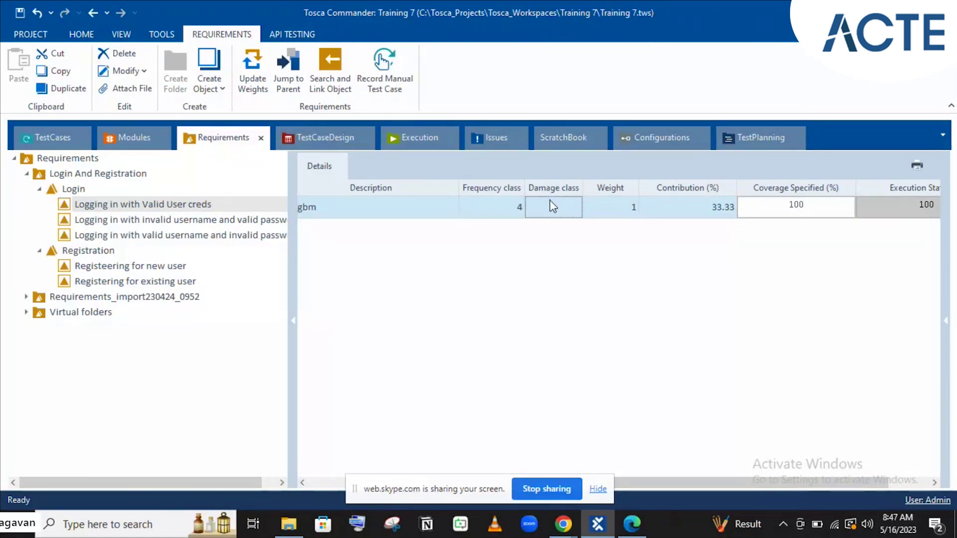
pyautogui.click(549, 199)
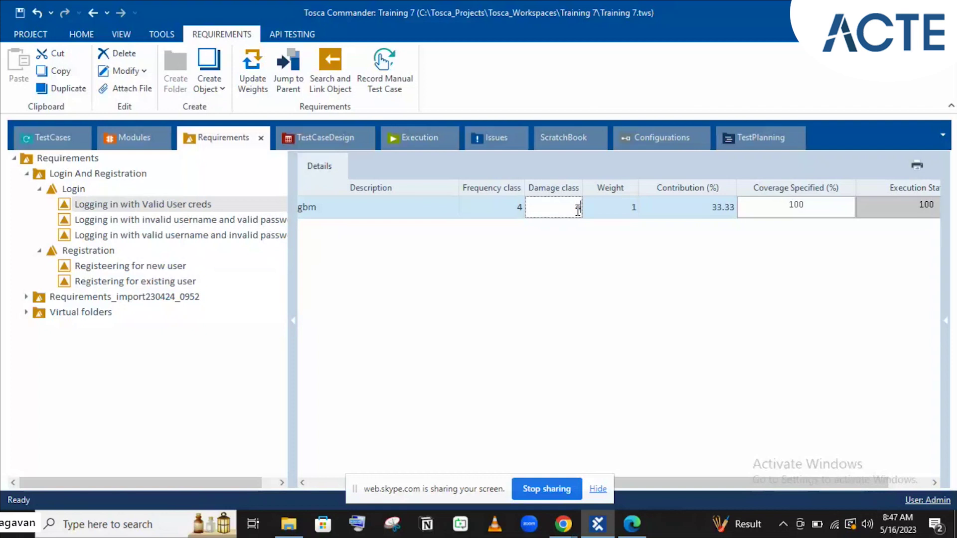
pyautogui.write('4')
pyautogui.press('Return')
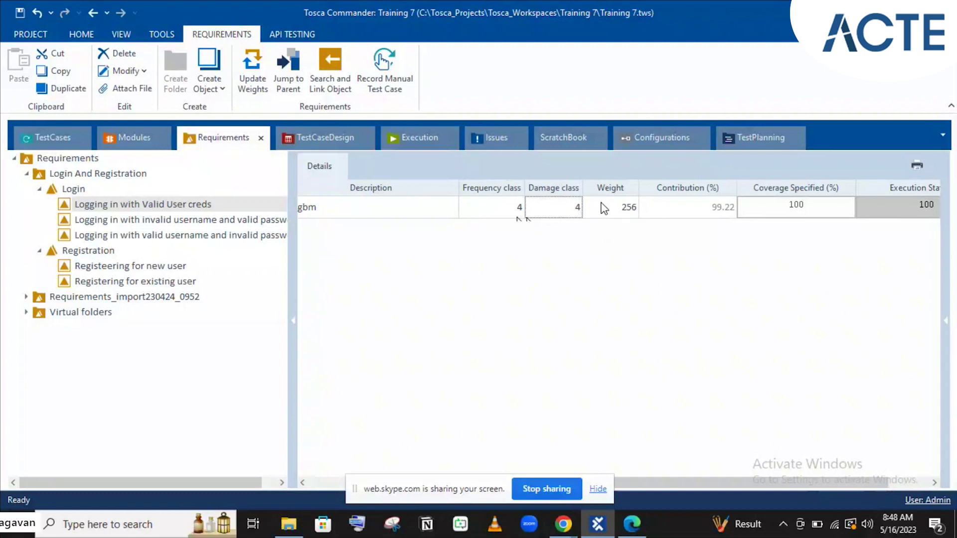
# In the Login set's details, give the invalid username and valid password requirement frequency class 1 and damage class 3
pyautogui.click(73, 189)
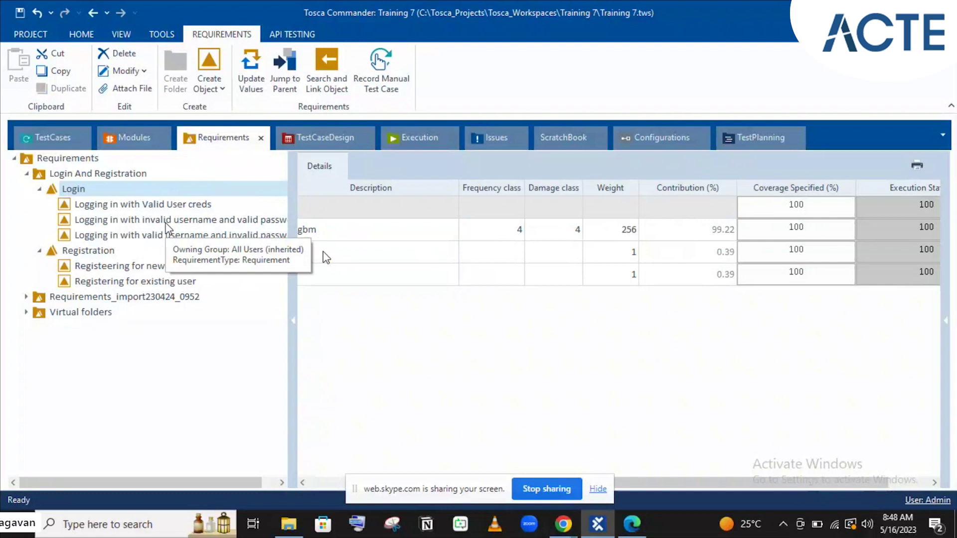
pyautogui.click(492, 263)
pyautogui.click(492, 263)
pyautogui.write('0')
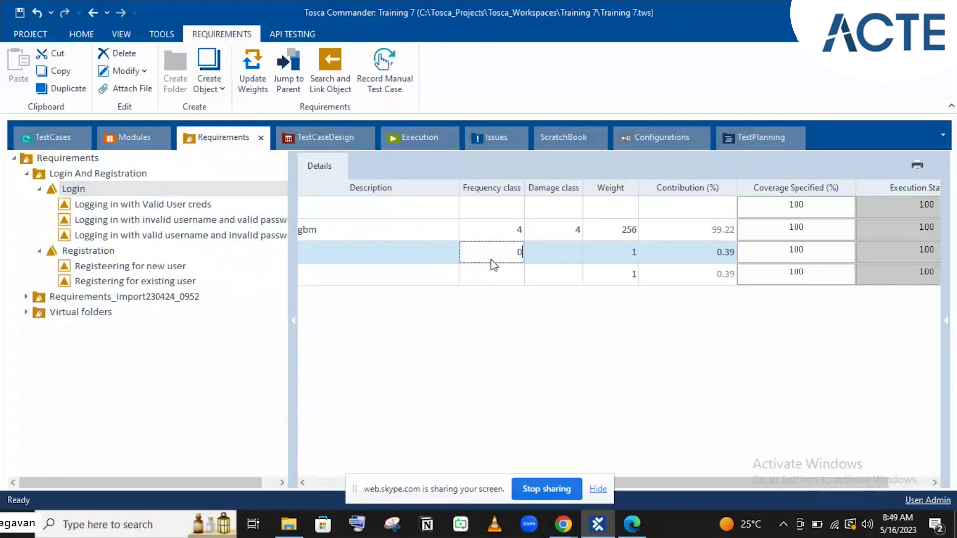
pyautogui.press('BackSpace')
pyautogui.write('1')
pyautogui.click(539, 256)
pyautogui.click(539, 255)
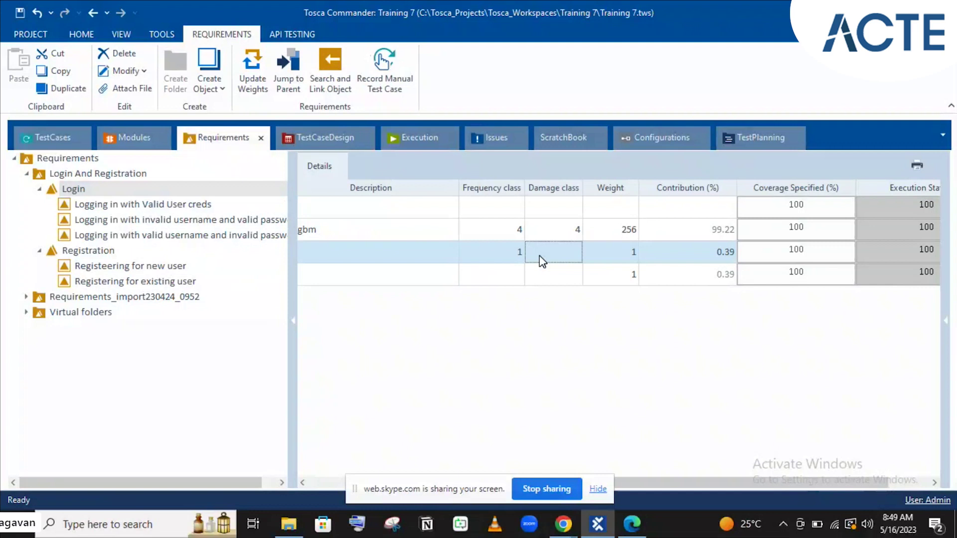
pyautogui.write('3')
pyautogui.click(485, 276)
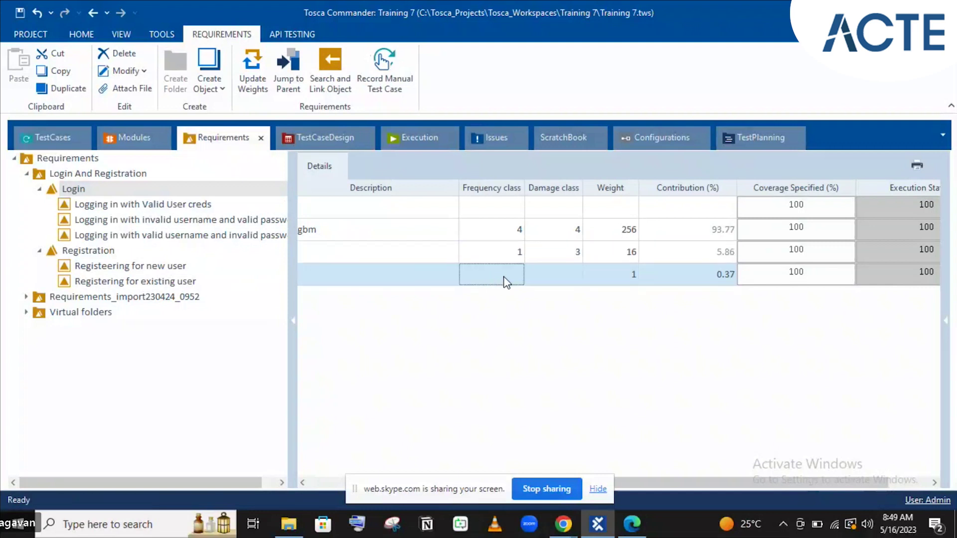
# In the Login set's details, give the valid username and invalid password requirement frequency class 1 and damage class 2
pyautogui.write('0')
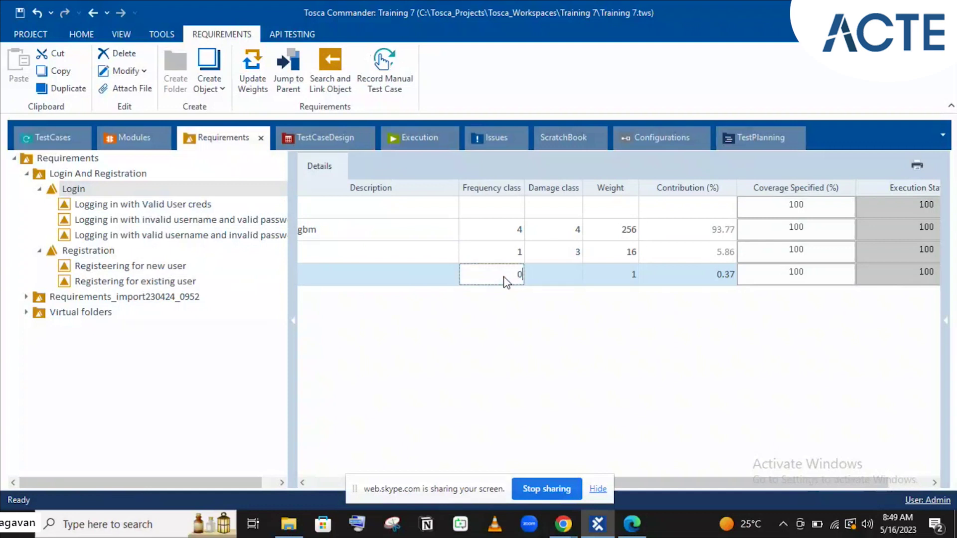
pyautogui.press('BackSpace')
pyautogui.write('1')
pyautogui.press('Return')
pyautogui.click(564, 278)
pyautogui.click(564, 278)
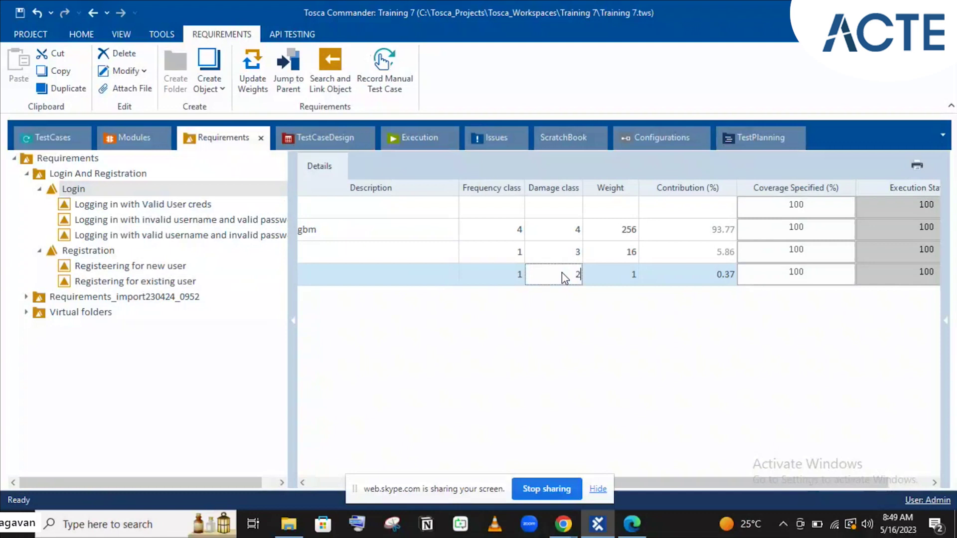
pyautogui.press('BackSpace')
pyautogui.write('0')
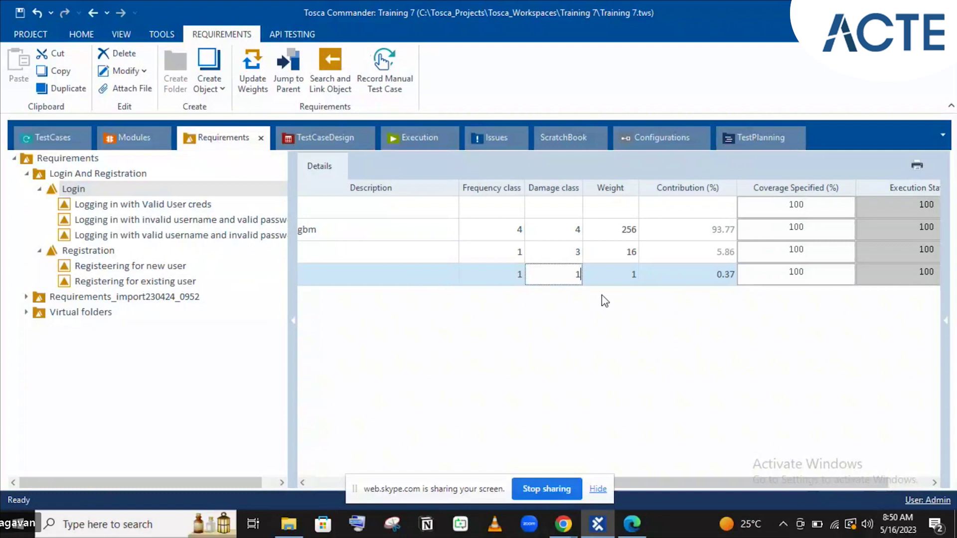
pyautogui.press('BackSpace')
pyautogui.write('2')
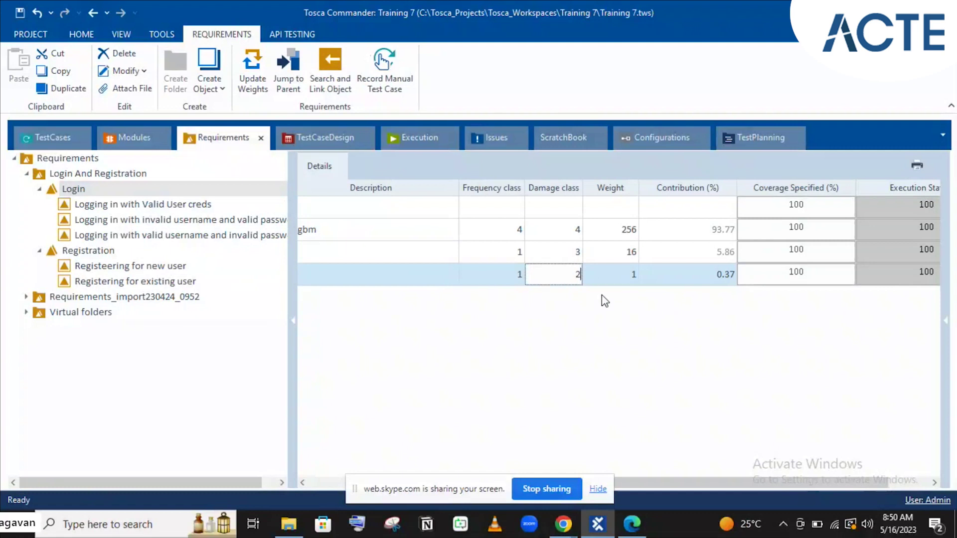
pyautogui.click(467, 278)
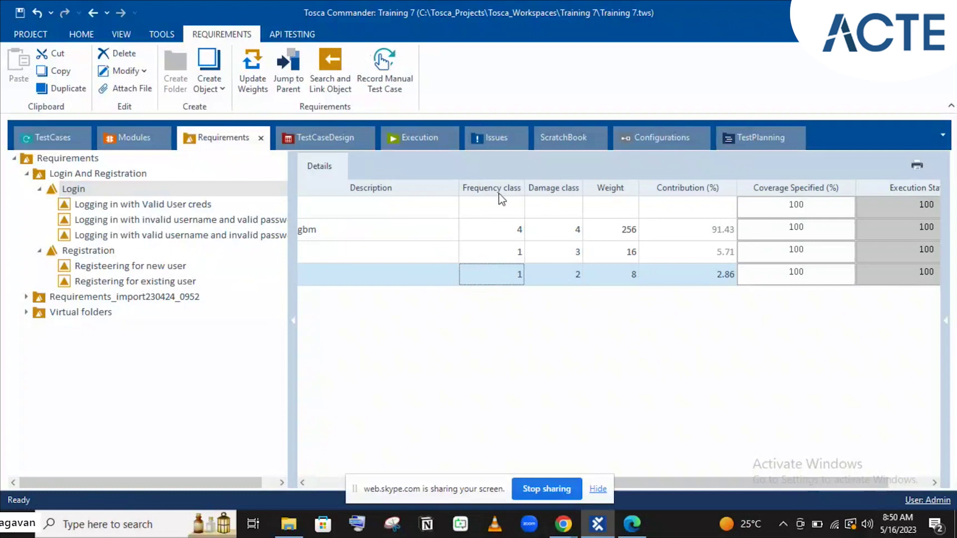
# Examine the weight, contribution, specified coverage and execution state of the requirements in the Login set
pyautogui.click(624, 233)
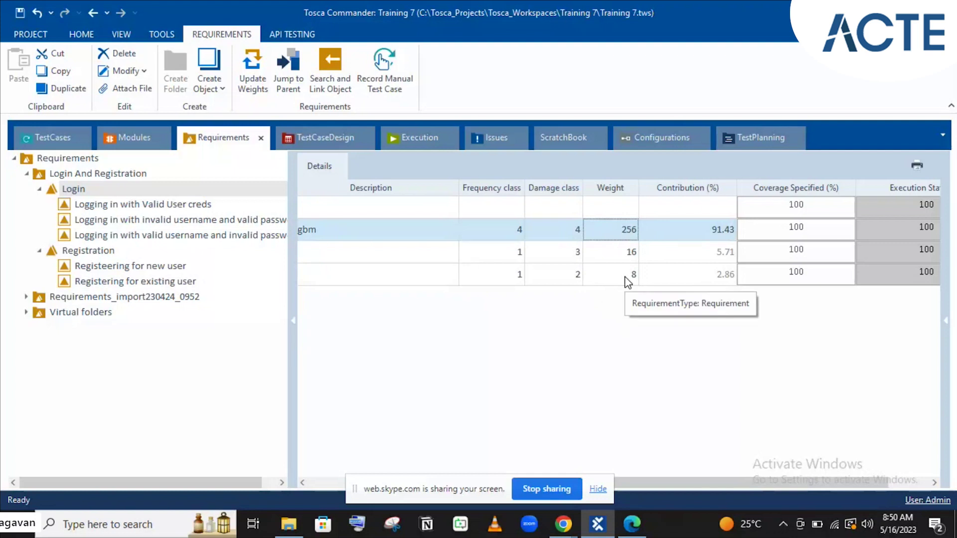
pyautogui.click(660, 229)
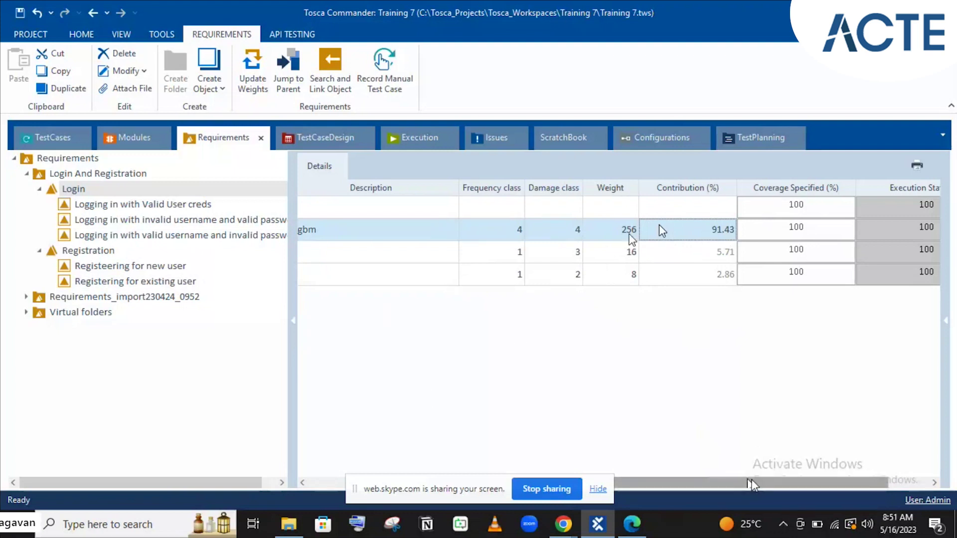
pyautogui.moveTo(752, 479); pyautogui.dragTo(803, 480)
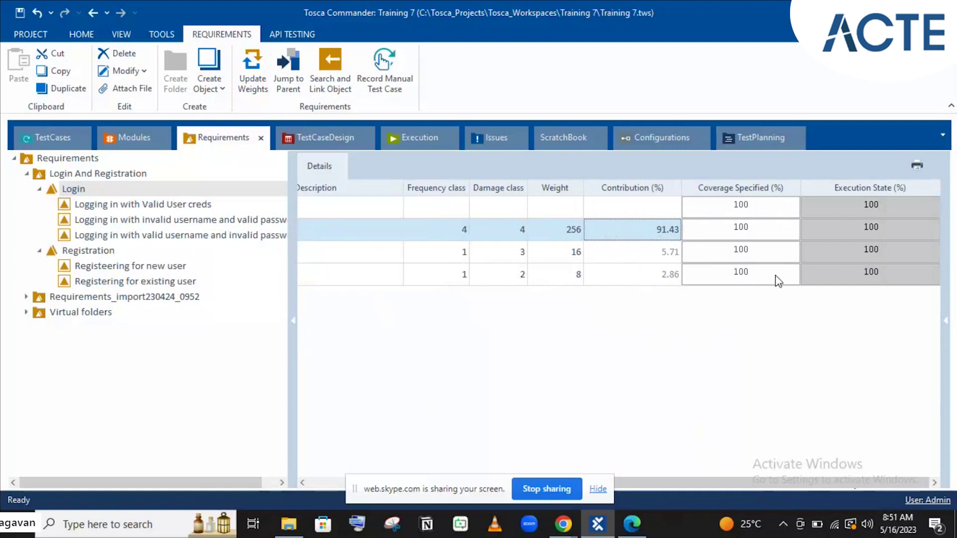
pyautogui.moveTo(778, 280)
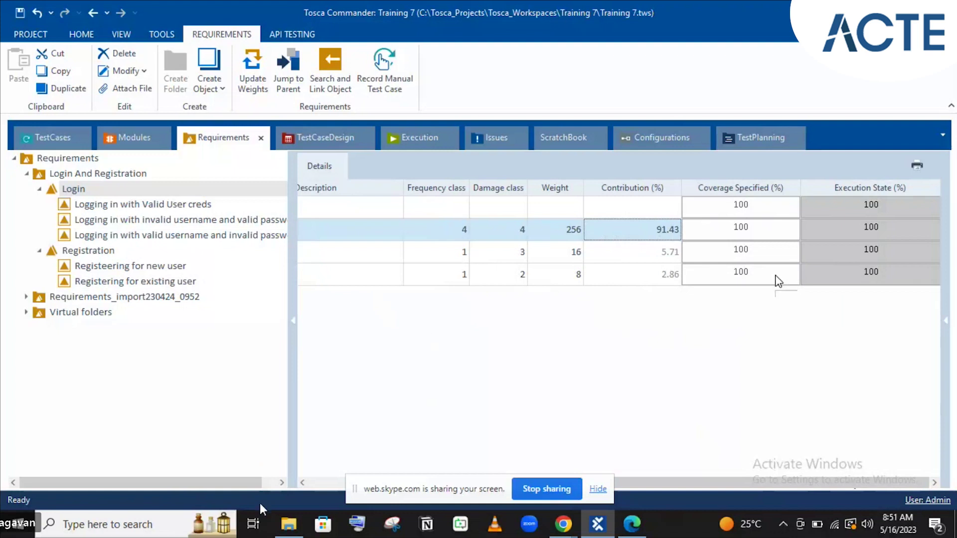
pyautogui.moveTo(402, 497); pyautogui.dragTo(393, 530)
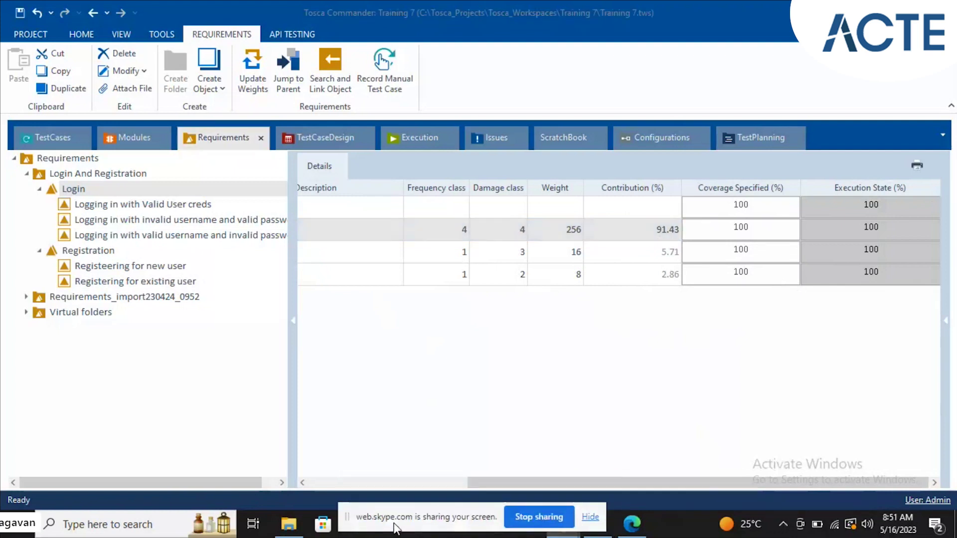
pyautogui.click(379, 486)
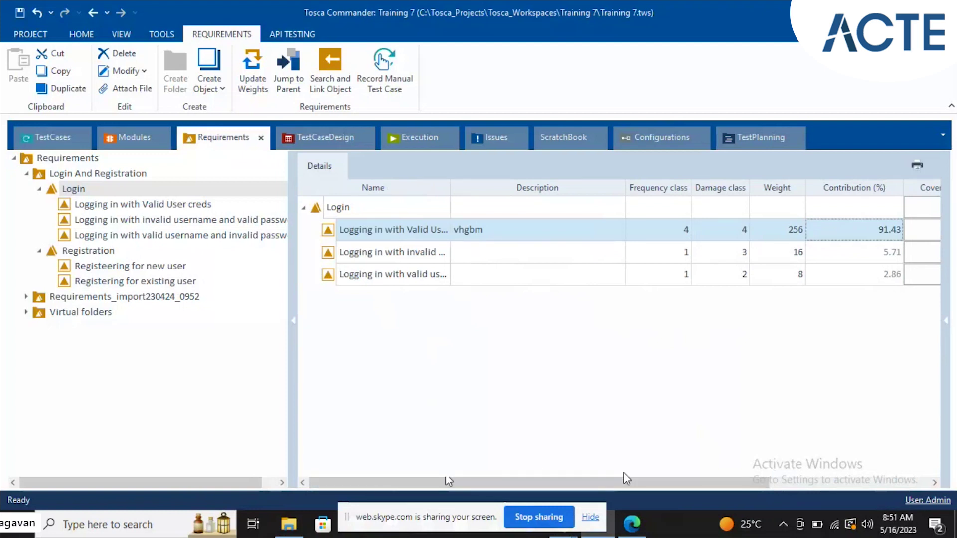
pyautogui.click(801, 480)
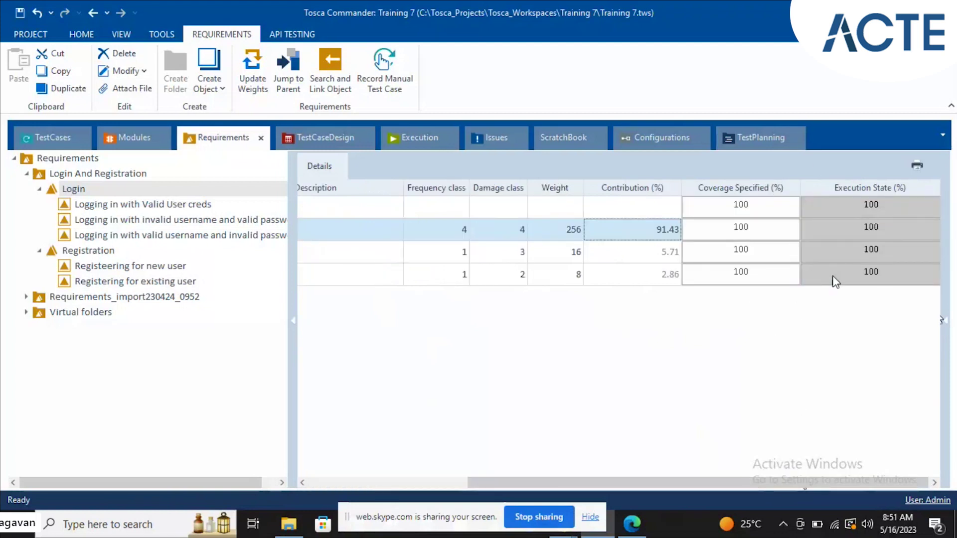
pyautogui.click(379, 486)
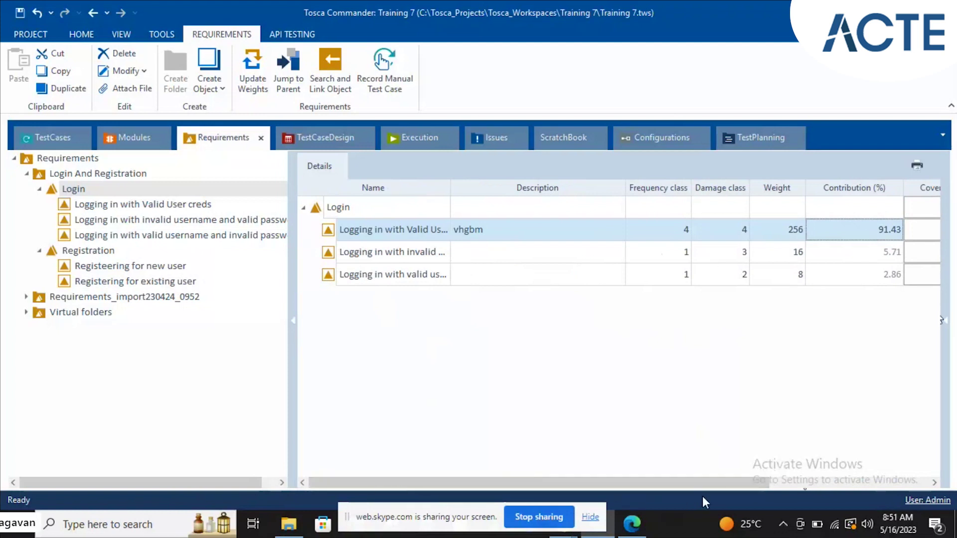
pyautogui.moveTo(701, 486); pyautogui.dragTo(839, 477)
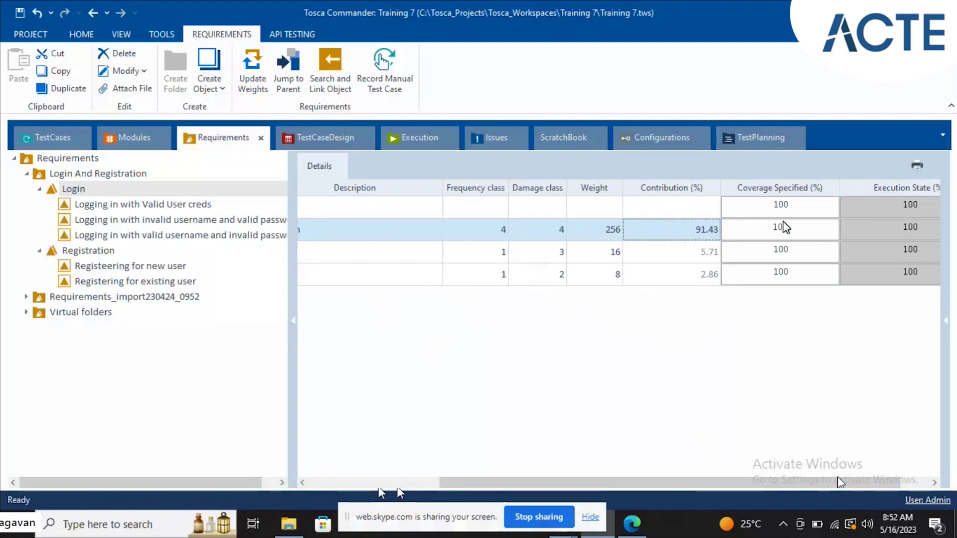
# View the "Logging in with Valid User creds" requirement's details, and return to the Login set to review its execution states and requirement names
pyautogui.click(170, 208)
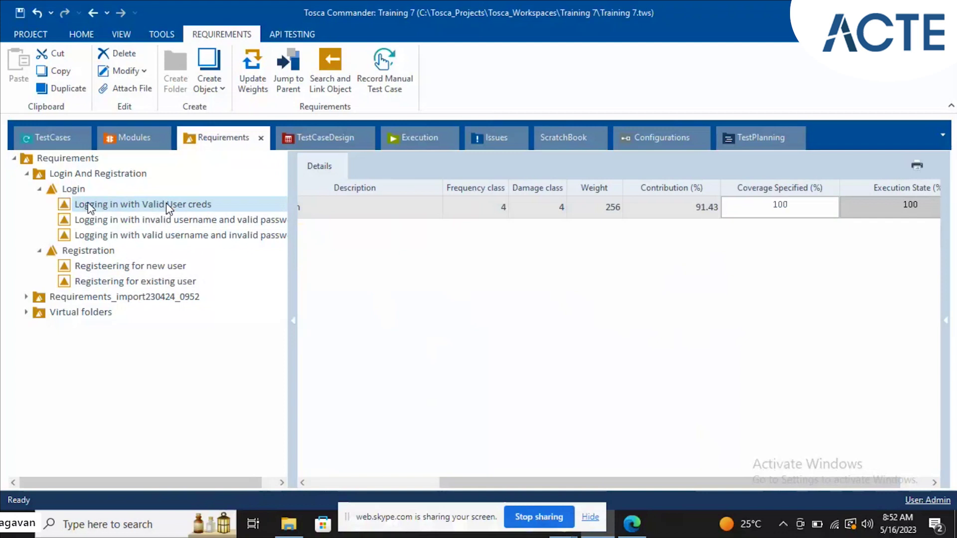
pyautogui.click(76, 191)
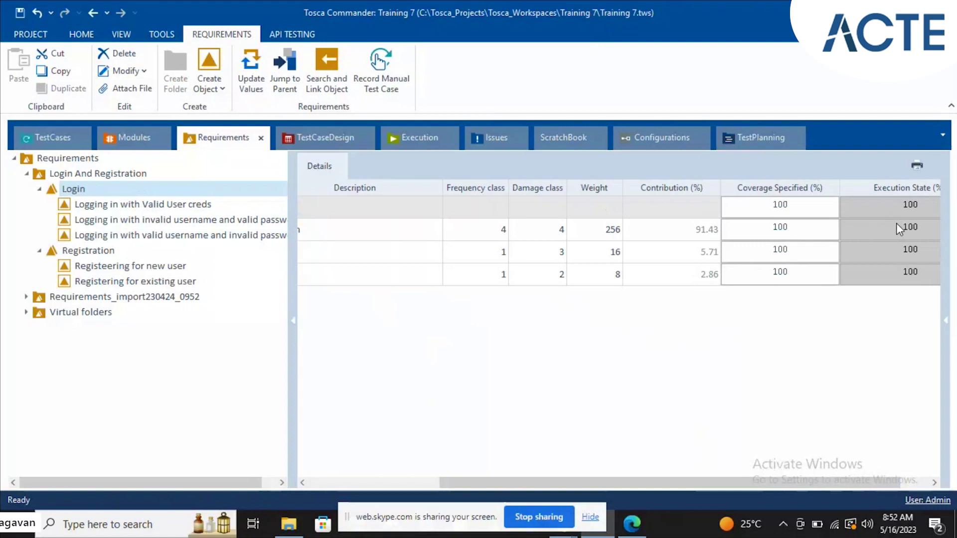
pyautogui.moveTo(896, 223)
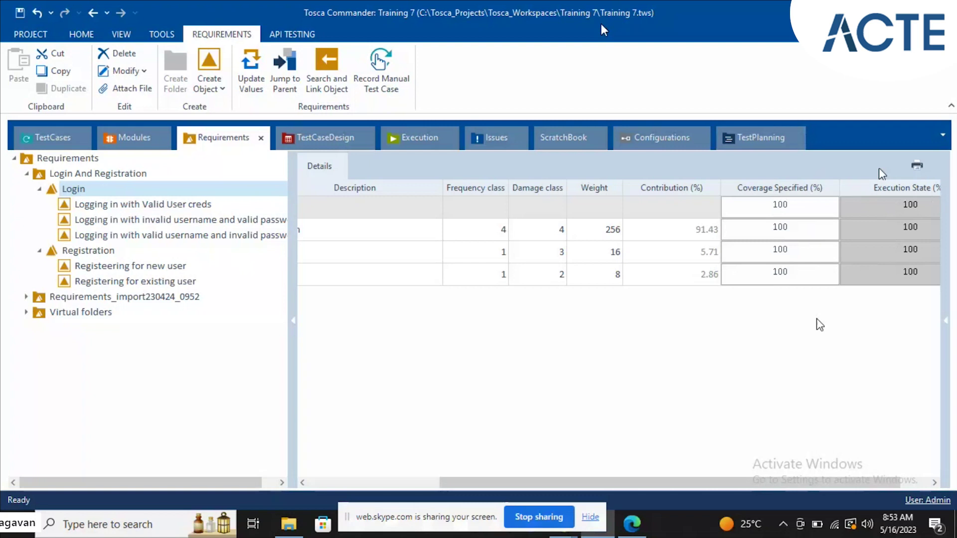
pyautogui.click(375, 482)
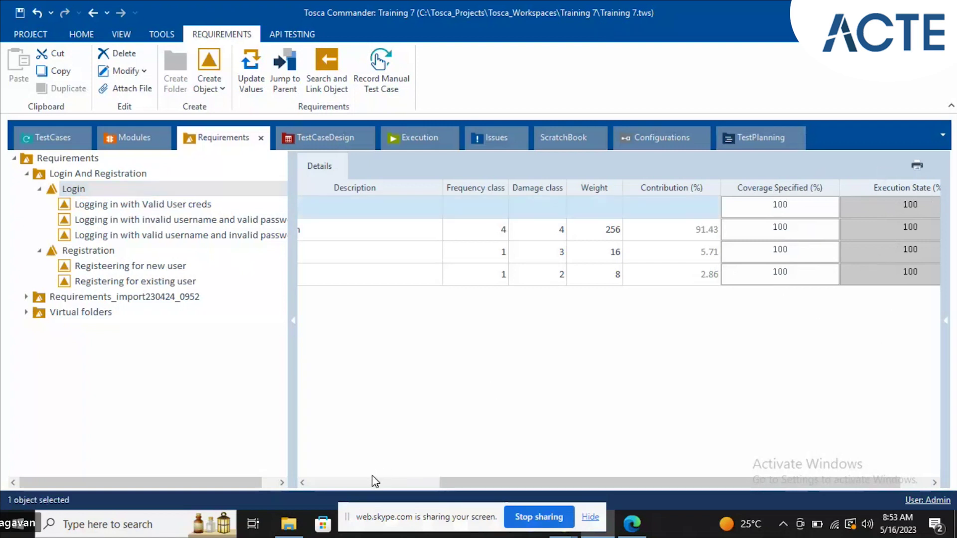
pyautogui.click(375, 482)
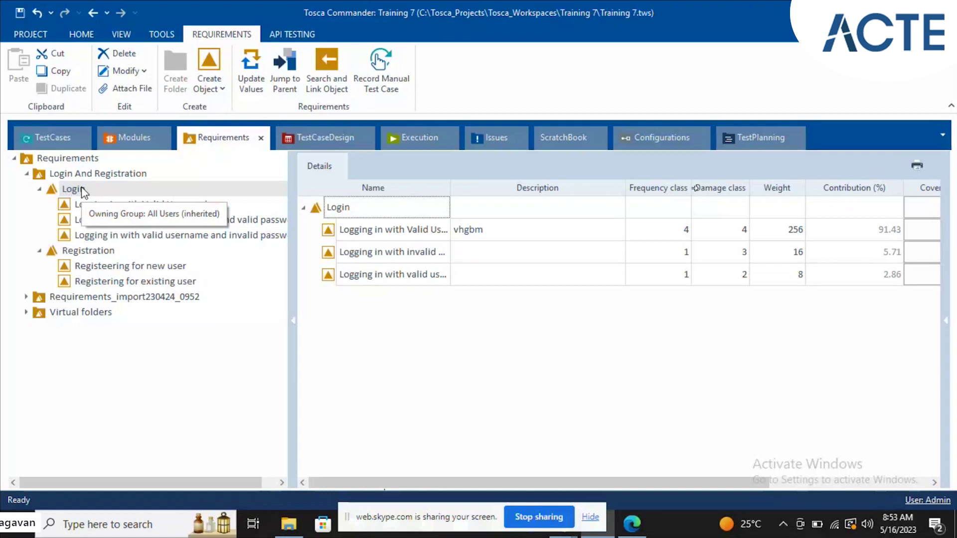
# Open the Tosca settings for the Training 7 workspace
pyautogui.click(28, 29)
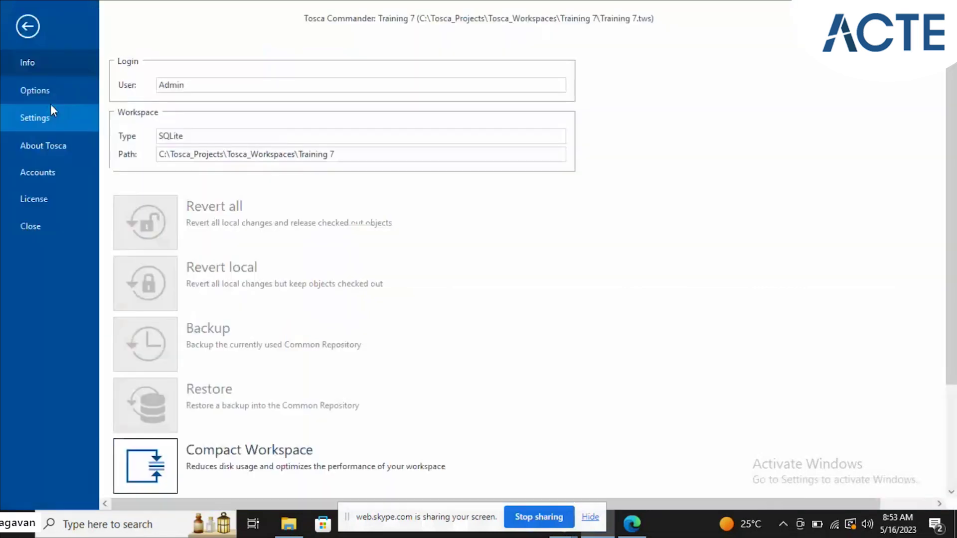
pyautogui.click(51, 107)
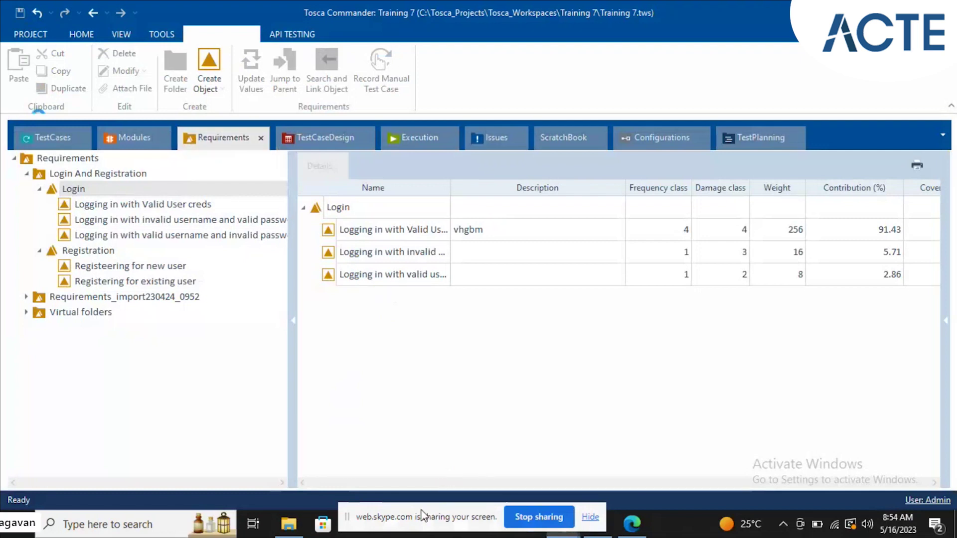
pyautogui.moveTo(421, 513); pyautogui.dragTo(316, 486)
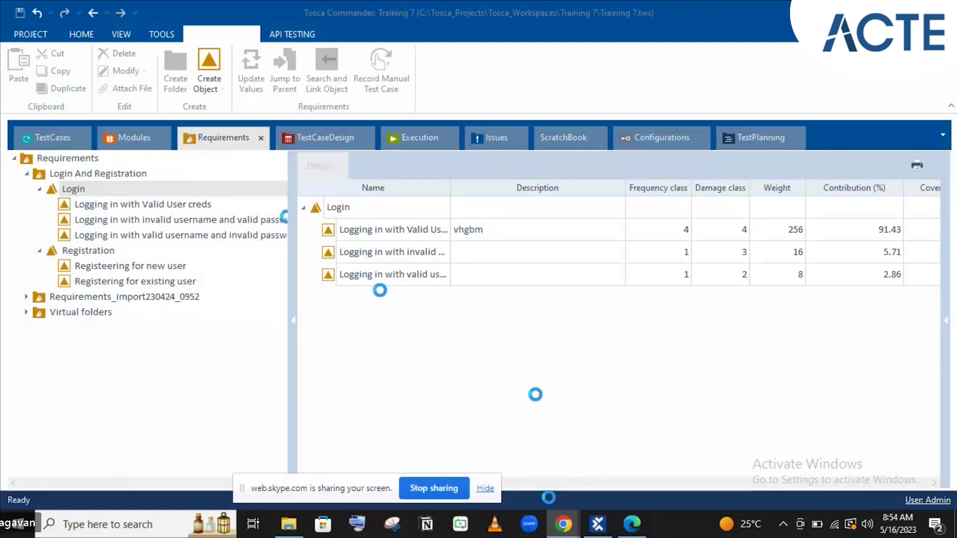
pyautogui.click(548, 497)
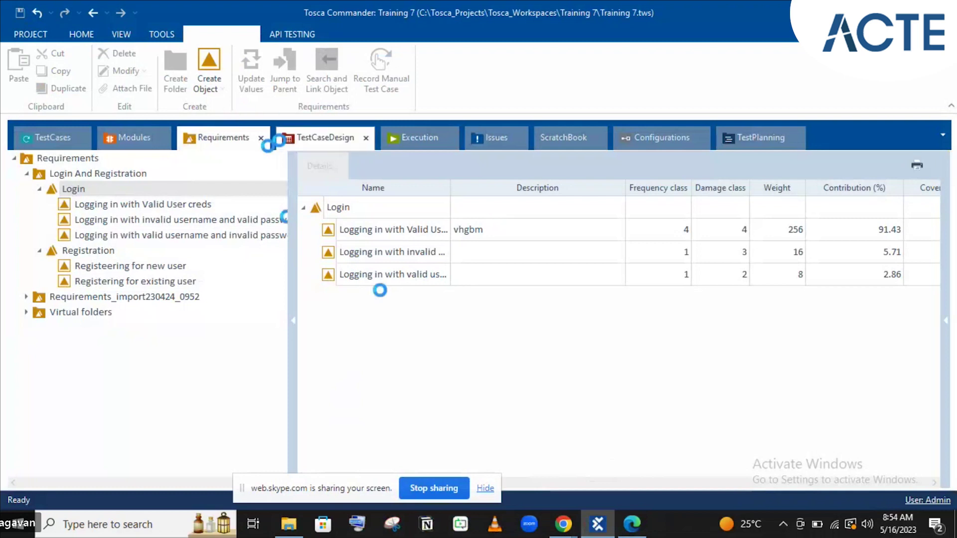
pyautogui.click(671, 521)
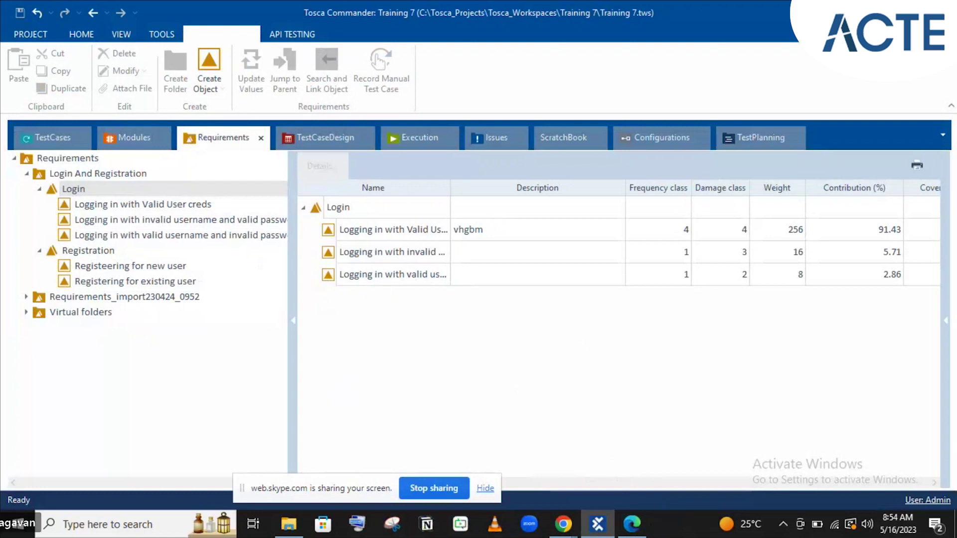
# Close the Microsoft Edge window and switch to the Tosca Settings window
pyautogui.click(632, 523)
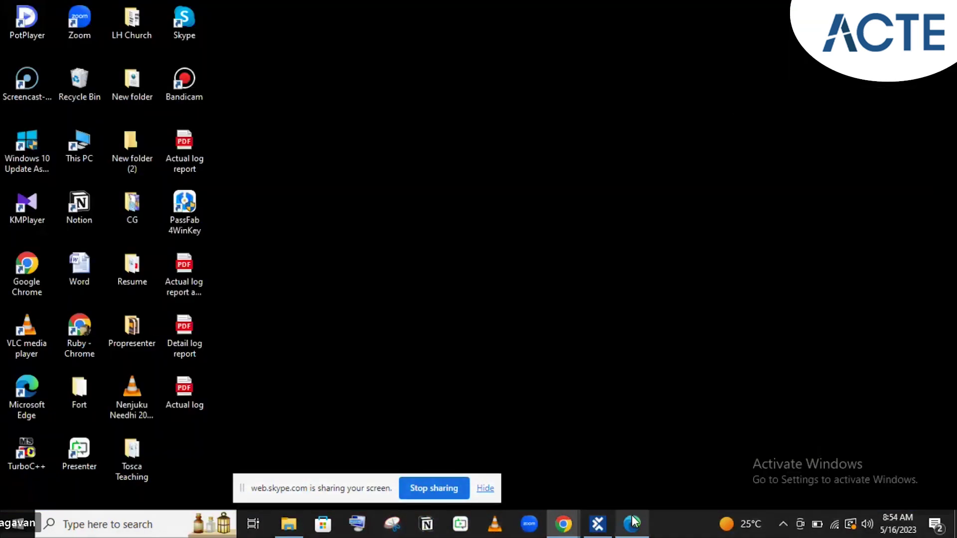
pyautogui.moveTo(634, 519)
pyautogui.click(699, 415)
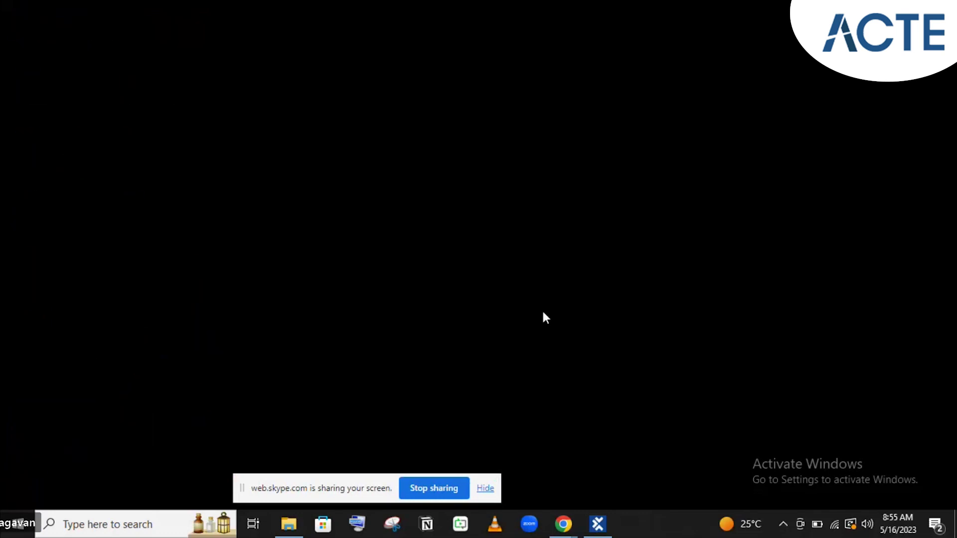
pyautogui.click(597, 524)
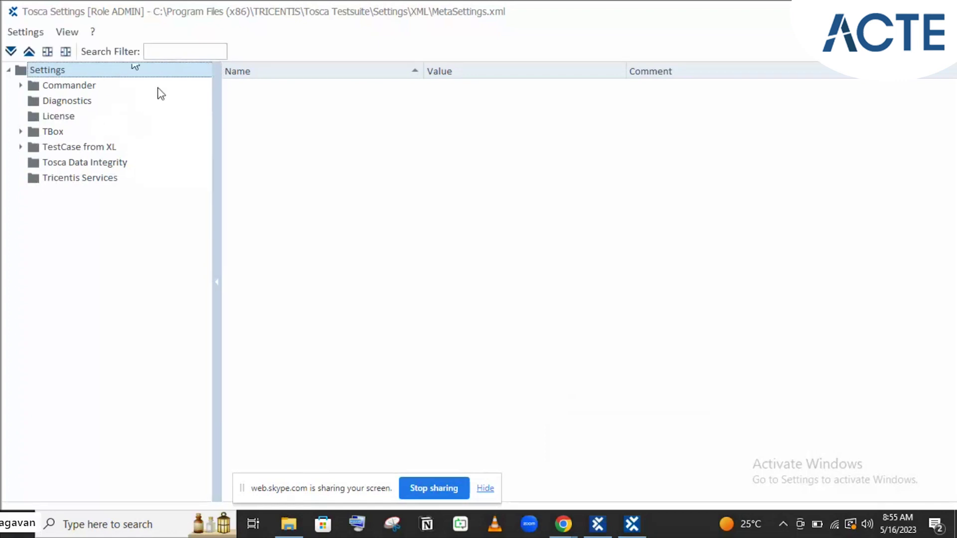
# Filter the settings by "calcu" and view the AutoCalculateRequirements setting in the Advanced folder under Commander and General
pyautogui.click(158, 52)
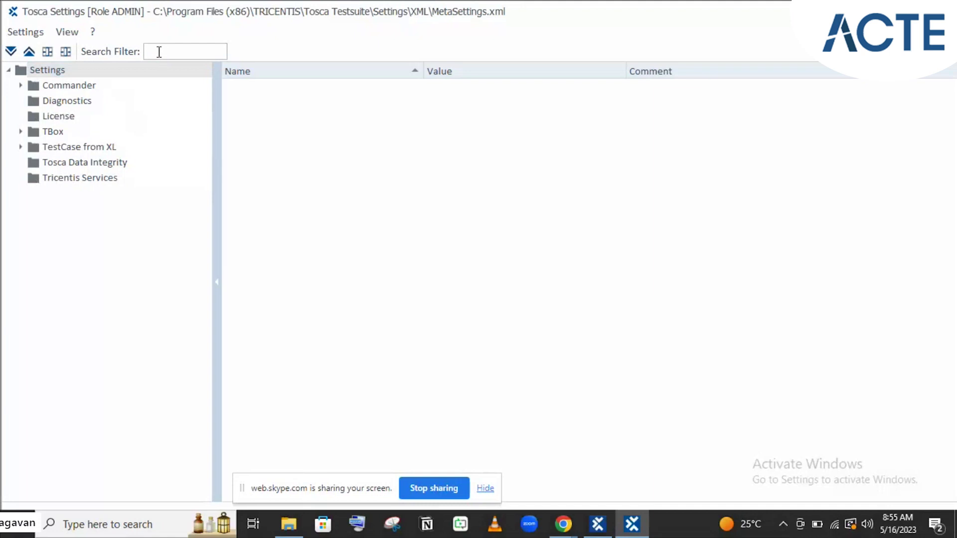
pyautogui.write('calcu')
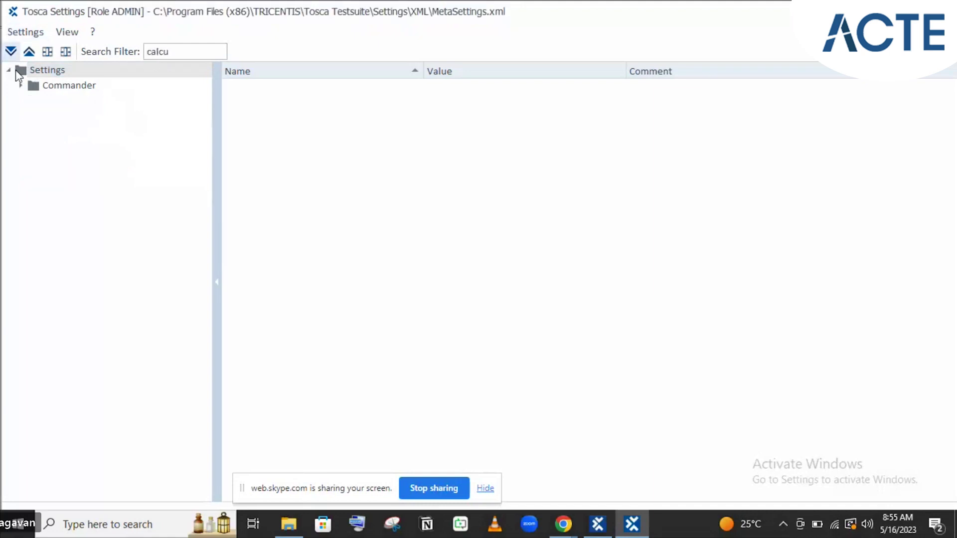
pyautogui.click(21, 86)
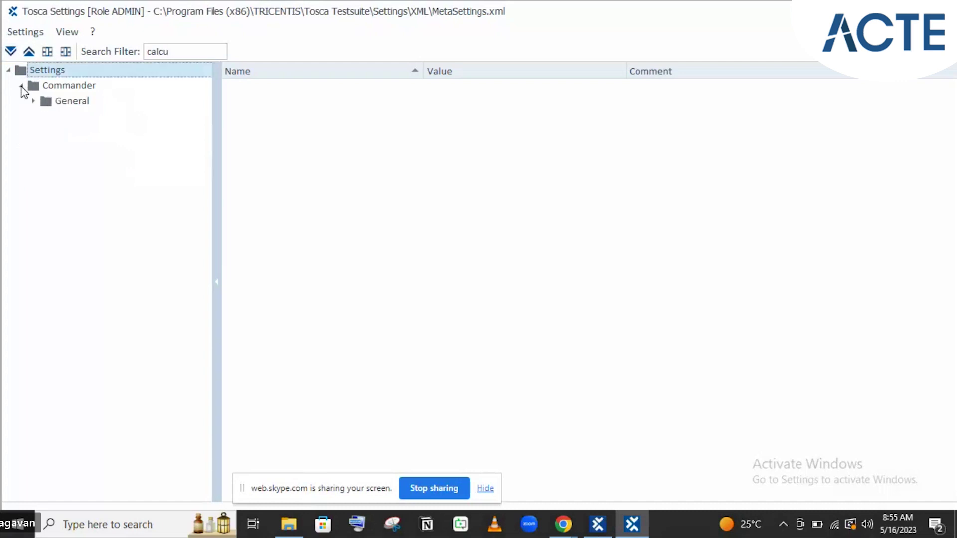
pyautogui.click(33, 101)
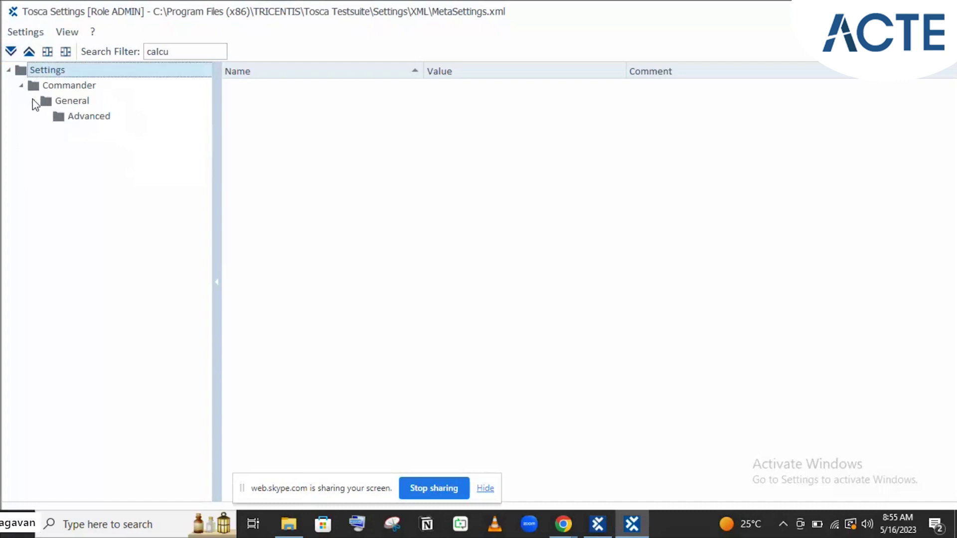
pyautogui.click(80, 119)
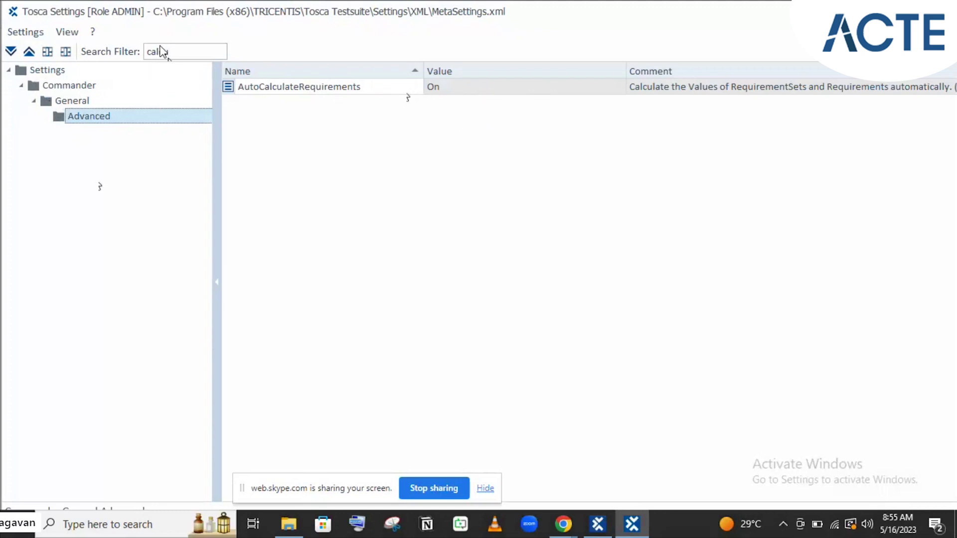
pyautogui.write('u')
# Return from the settings to Tosca Commander and recalculate all values of the Login requirement set
pyautogui.press('super+d')
pyautogui.click(599, 523)
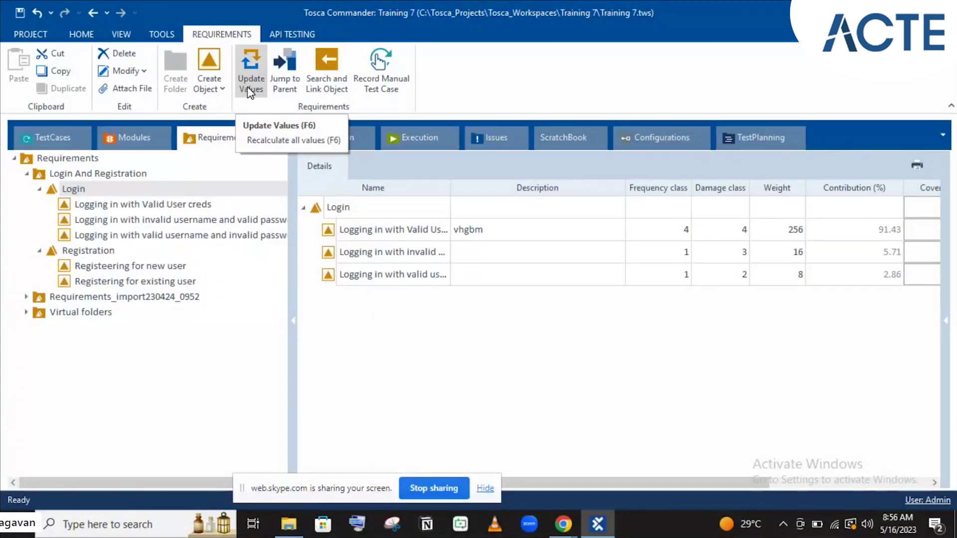
pyautogui.click(255, 98)
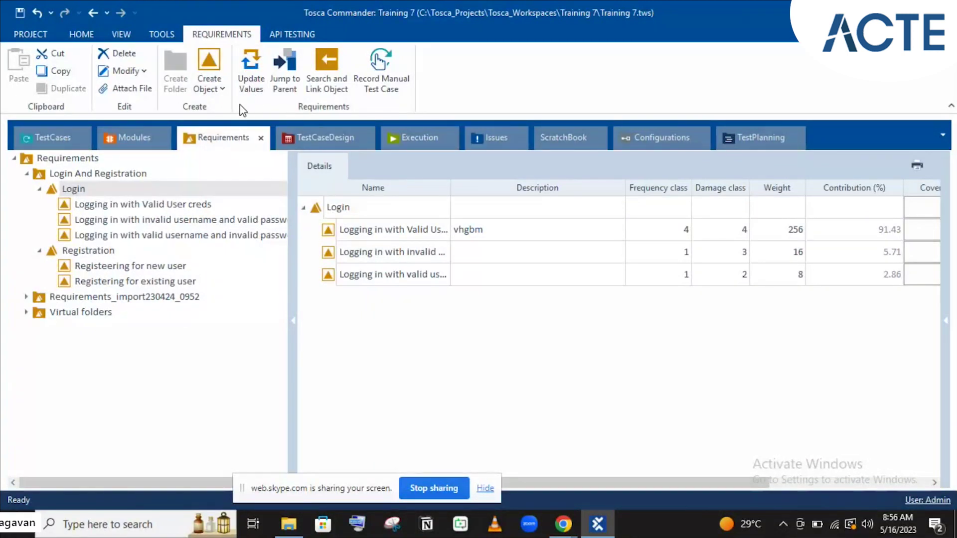